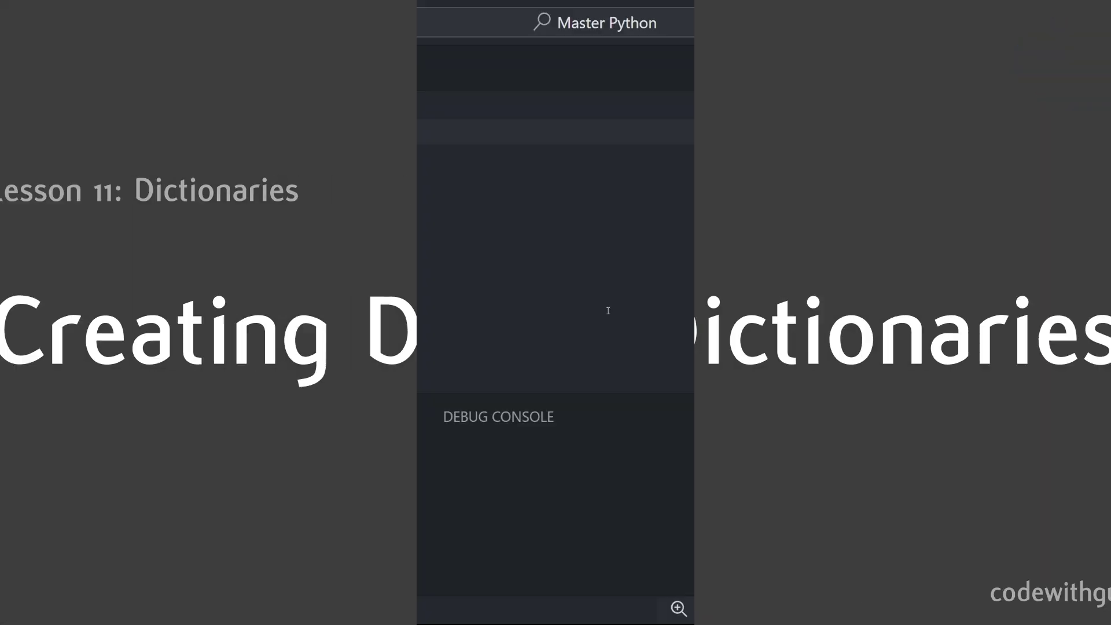
pyautogui.write('fruits = {')
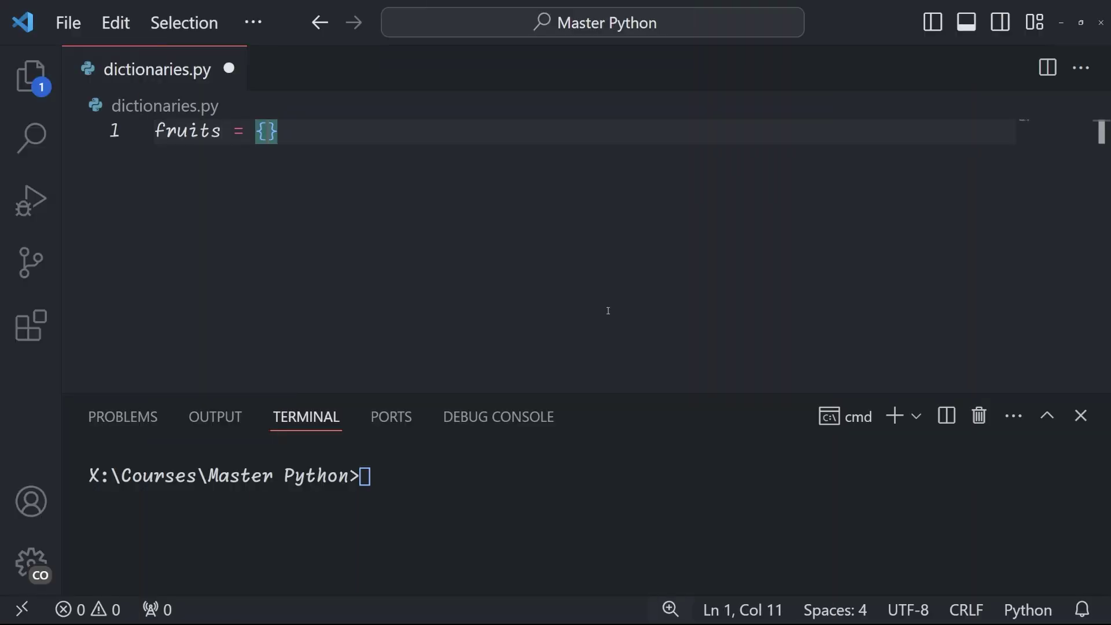
pyautogui.write('"apple": "red", "banana": "')
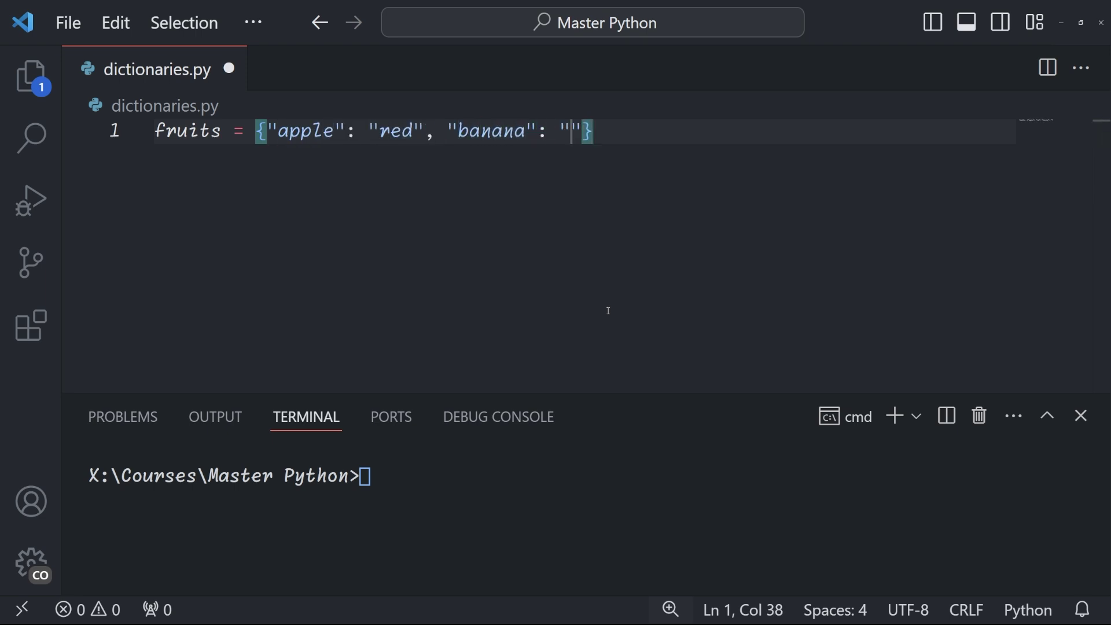
pyautogui.write('yellow", "grape": "pu')
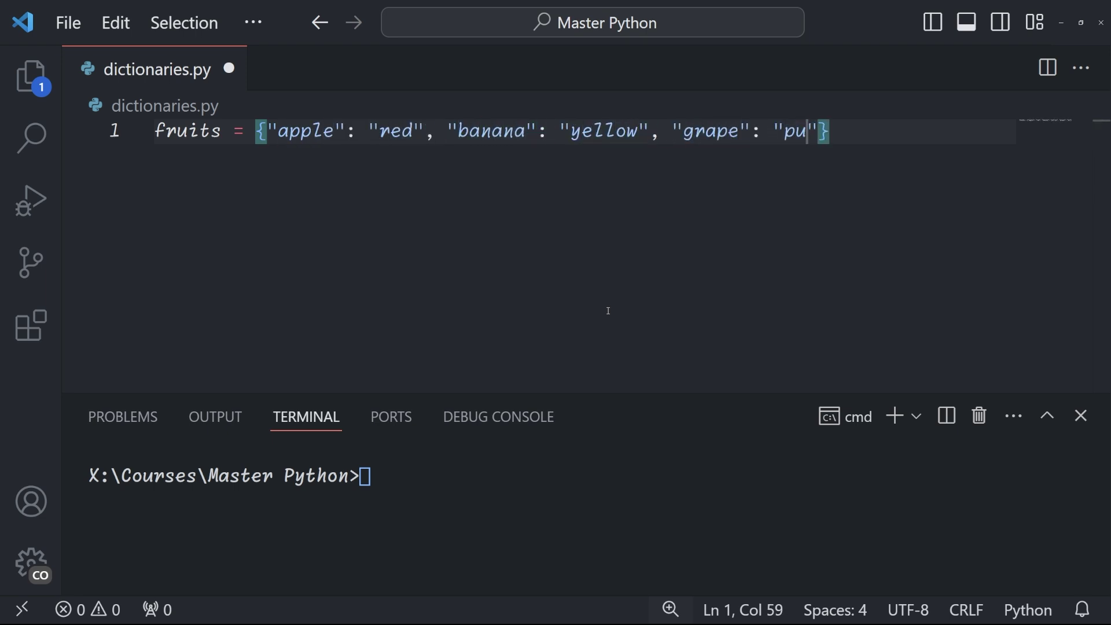
pyautogui.write('rple"}')
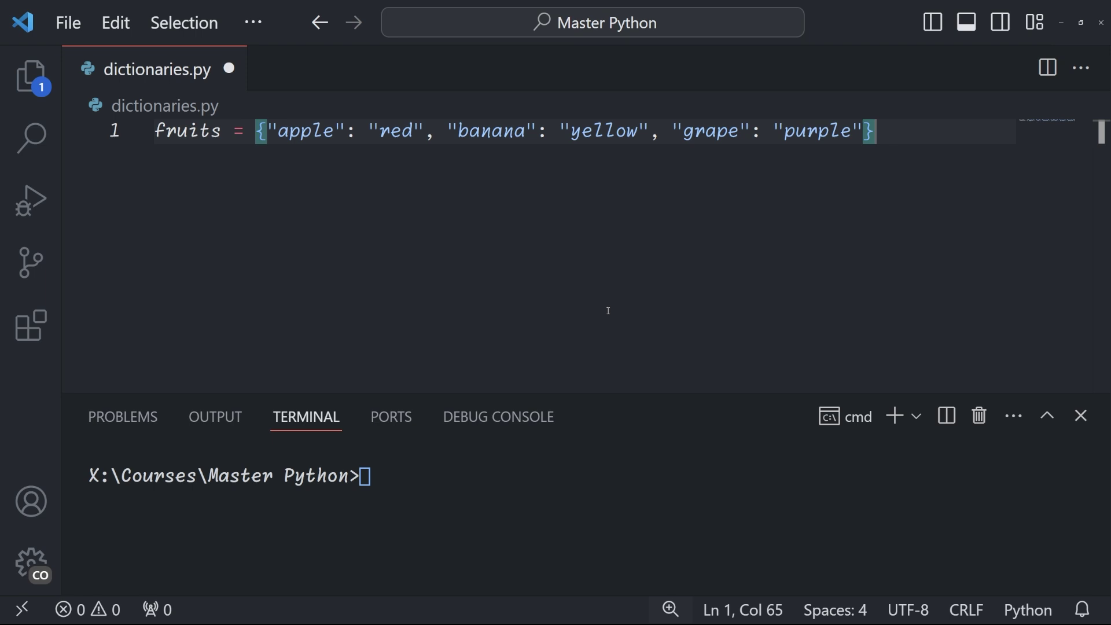
pyautogui.write(' print(fruits)')
# Save the apple/banana/grape colour dictionary script and run python dictionaries.py to print it.
pyautogui.hotkey('ctrl', 's')
pyautogui.hotkey('ctrl', '`')
pyautogui.write('python dictionaries.py')
pyautogui.press('Return')
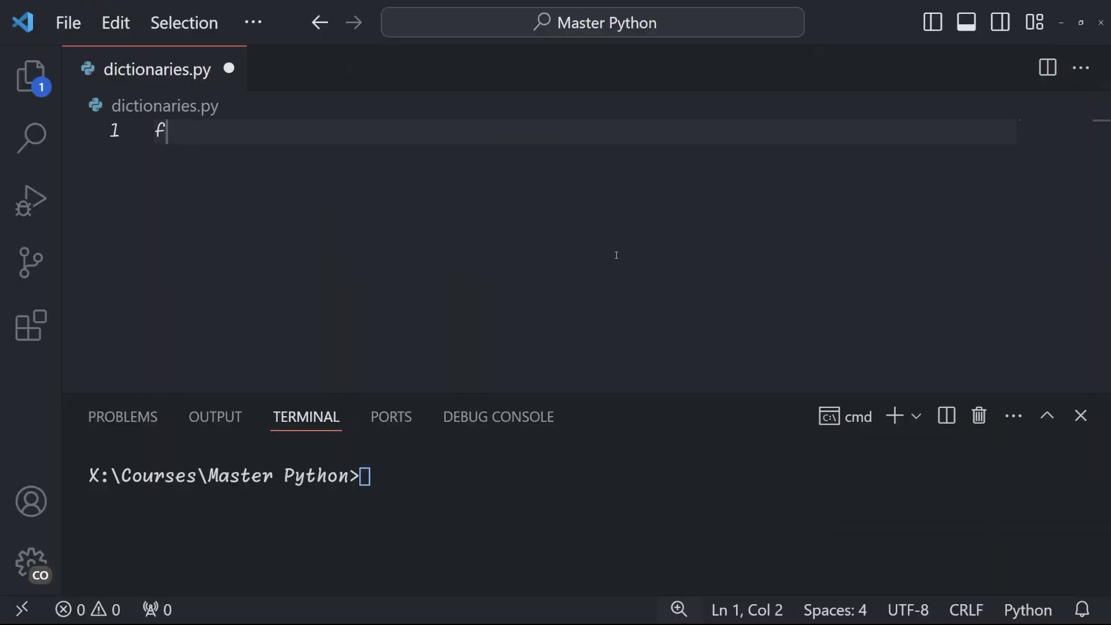
pyautogui.write('ruits = dict(apple="red", banana="y')
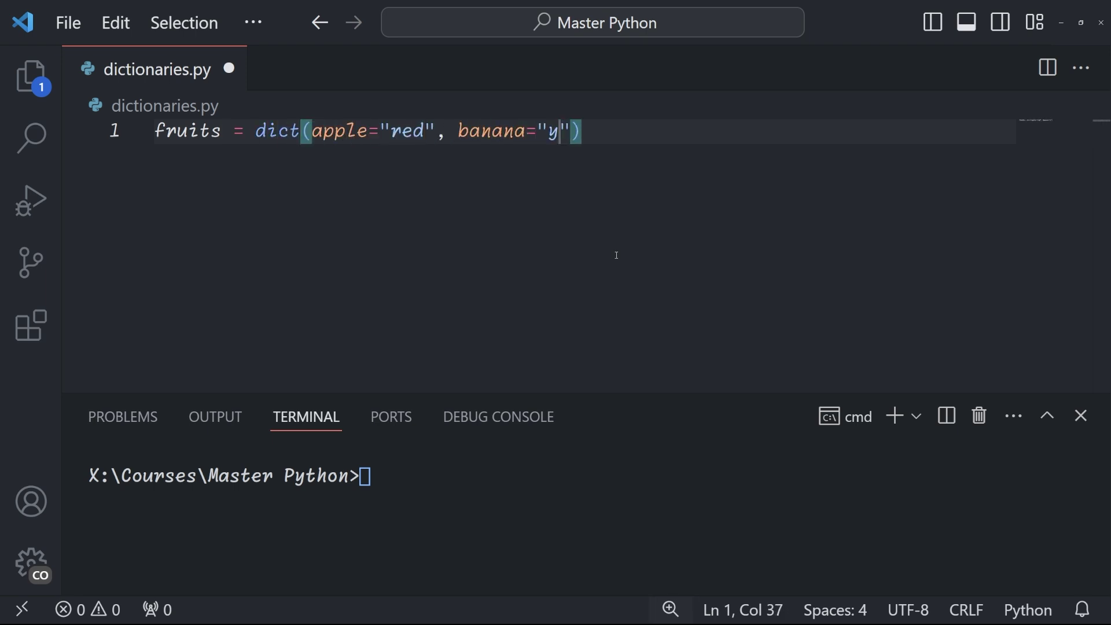
pyautogui.write('ellow", grape="purple")')
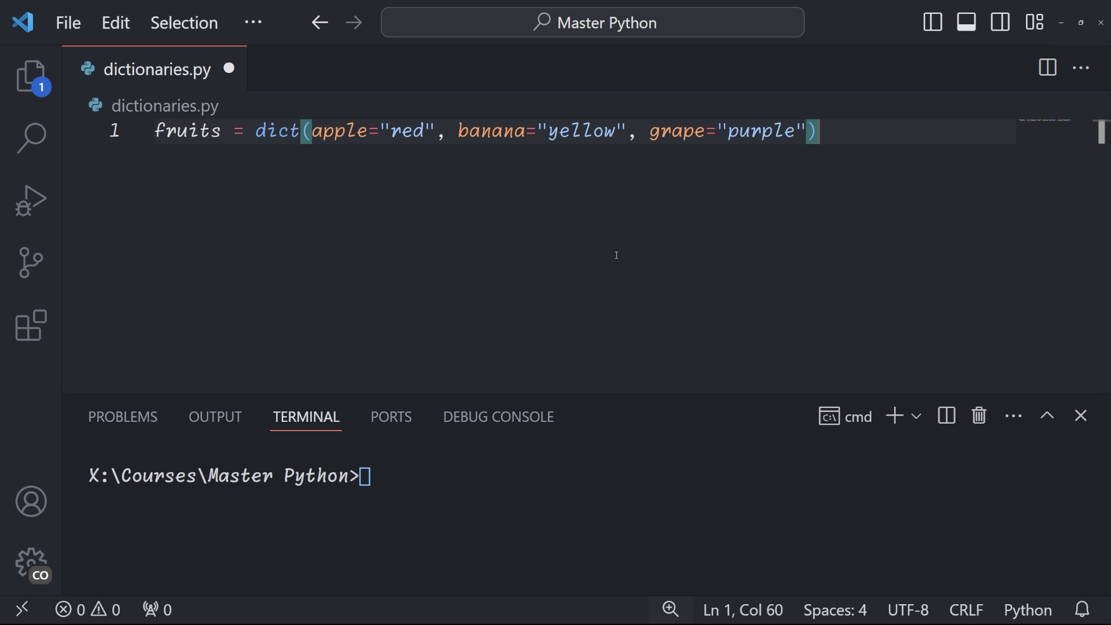
pyautogui.write('print(fruits)')
# Save the dict(apple="red", banana="yellow", grape="purple") script and run it in the terminal.
pyautogui.hotkey('ctrl', 's')
pyautogui.click(657, 503)
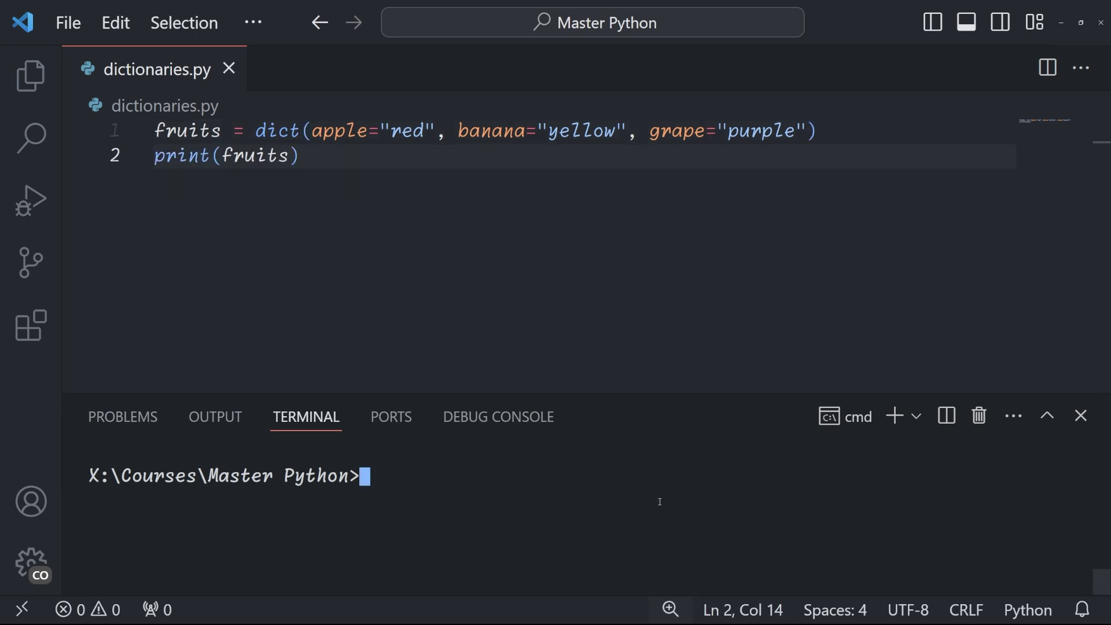
pyautogui.write('python dictionaries.py')
pyautogui.press('Return')
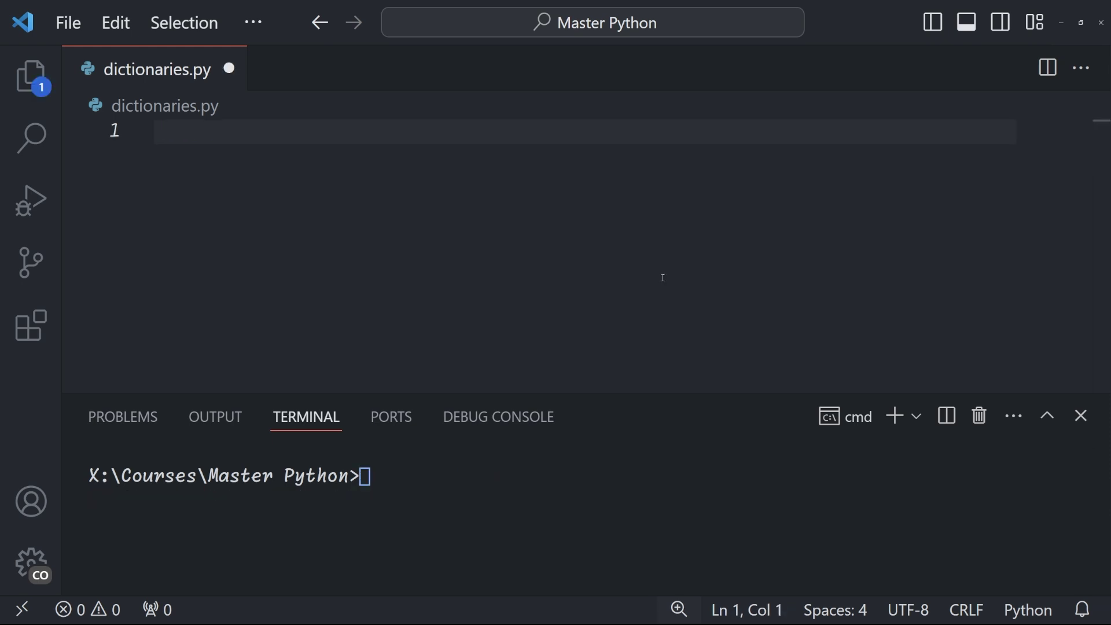
pyautogui.write('fruit_list')
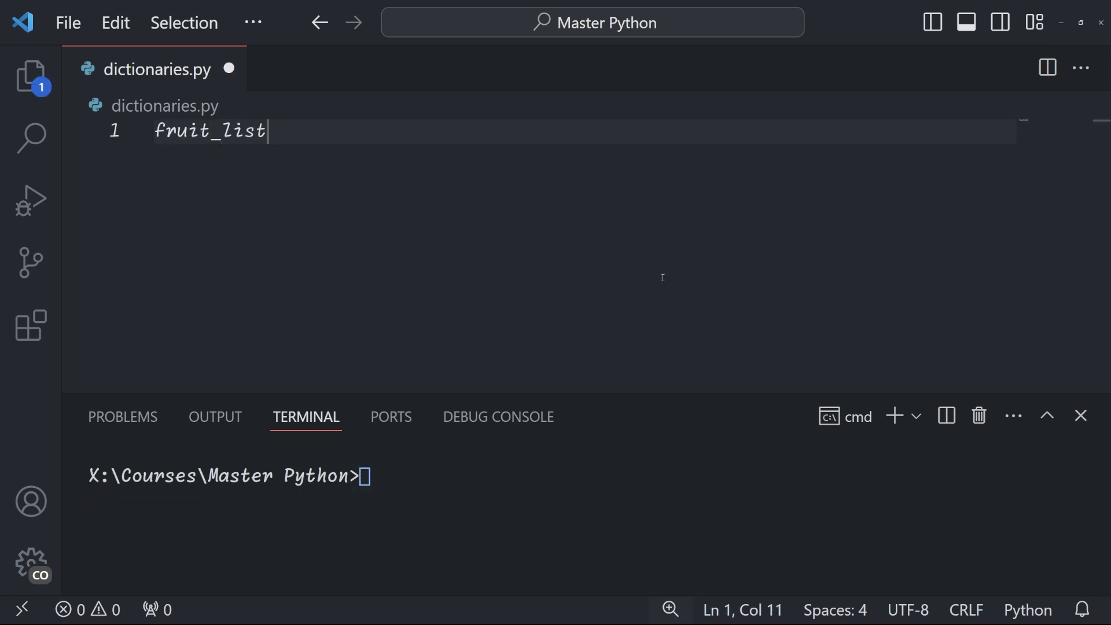
pyautogui.write(' = [("apple", "red"), (')
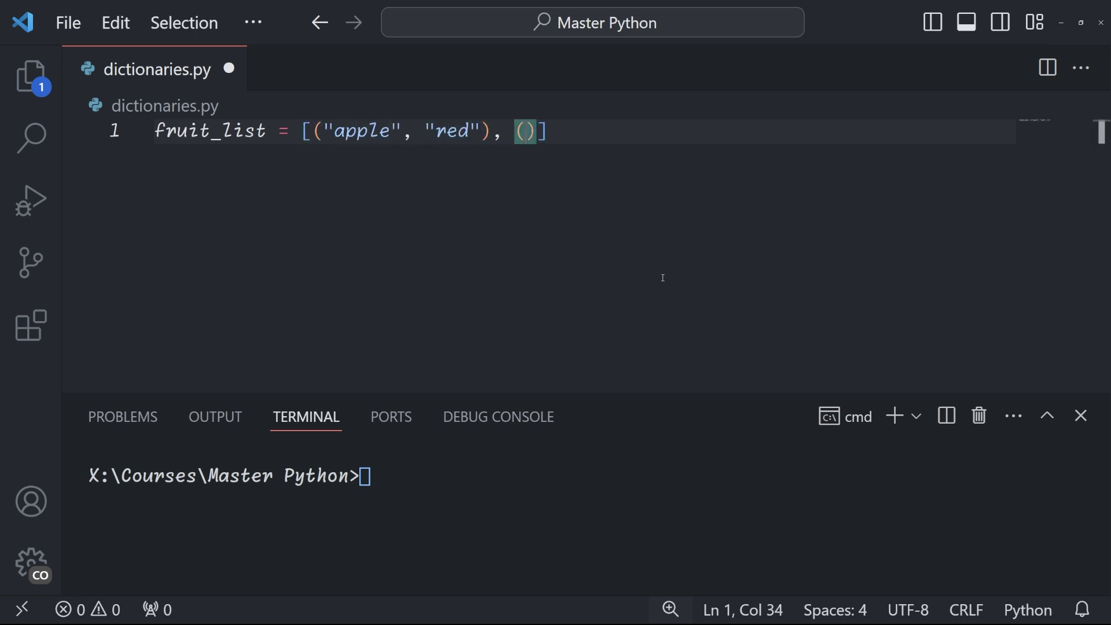
pyautogui.write('"banana", "yellow"), ("grape"')
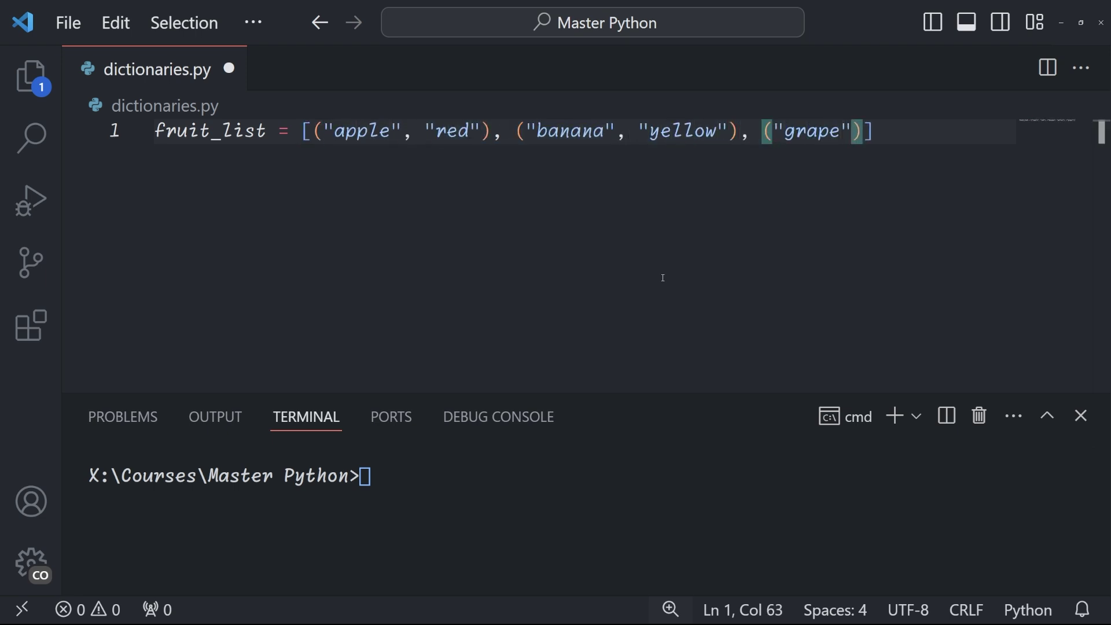
pyautogui.write(', "purple")]')
# Write fruit_list tuples, build fruits with dict(fruit_list), print it, and run the script.
pyautogui.press('Return')
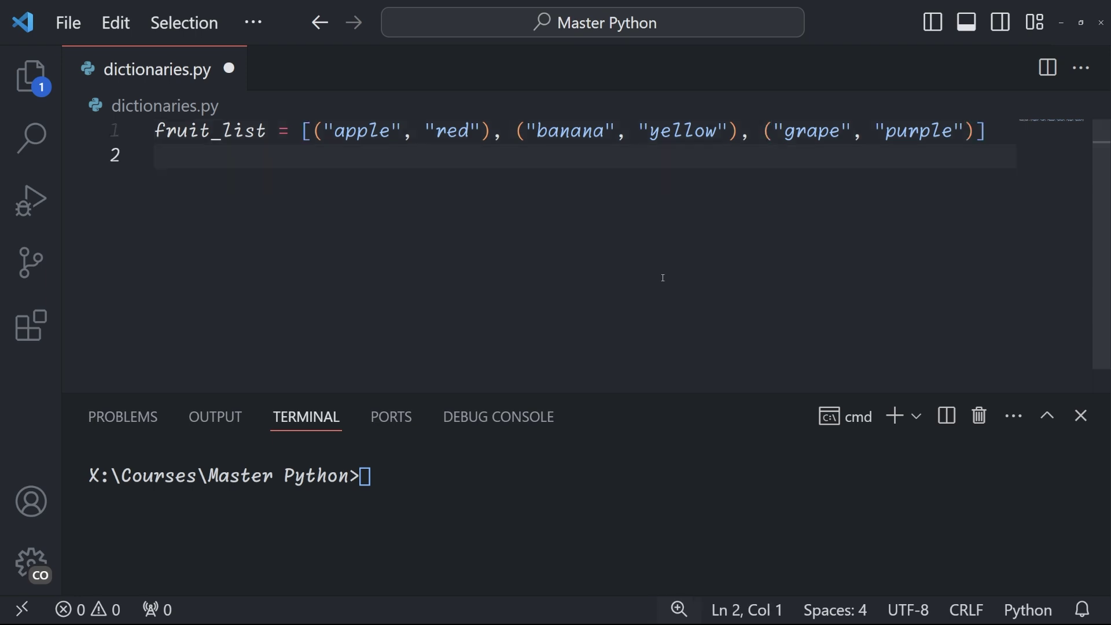
pyautogui.write('fruits = dict(fruit_list)')
pyautogui.press('Return')
pyautogui.write('print(fru')
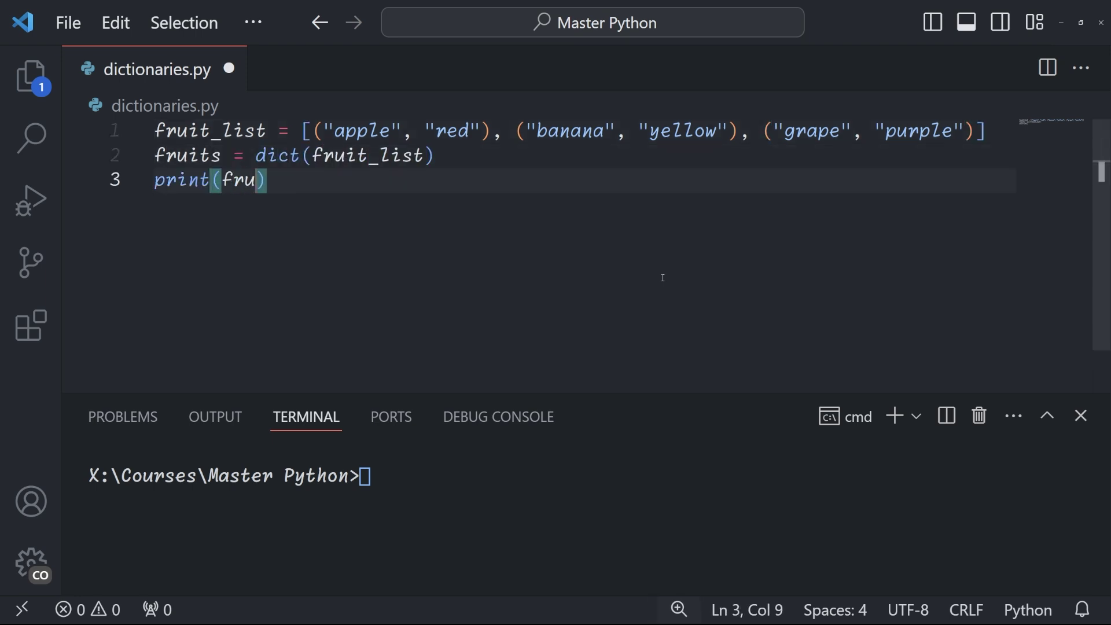
pyautogui.write('its)')
pyautogui.hotkey('ctrl', 's')
pyautogui.click(662, 508)
pyautogui.write('python dictionaries.py')
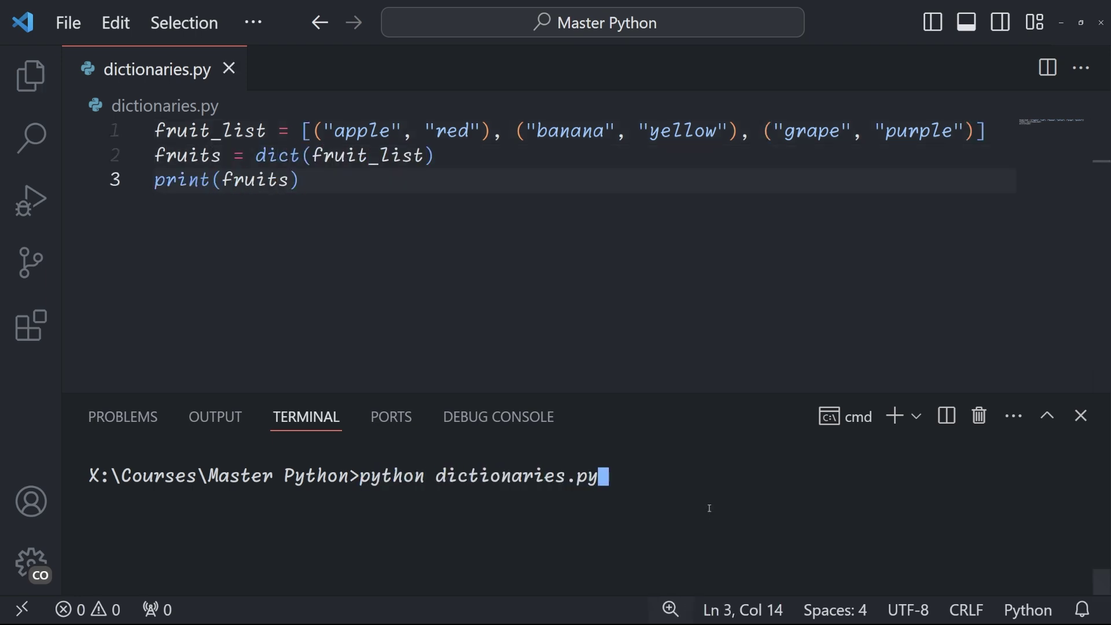
pyautogui.press('Return')
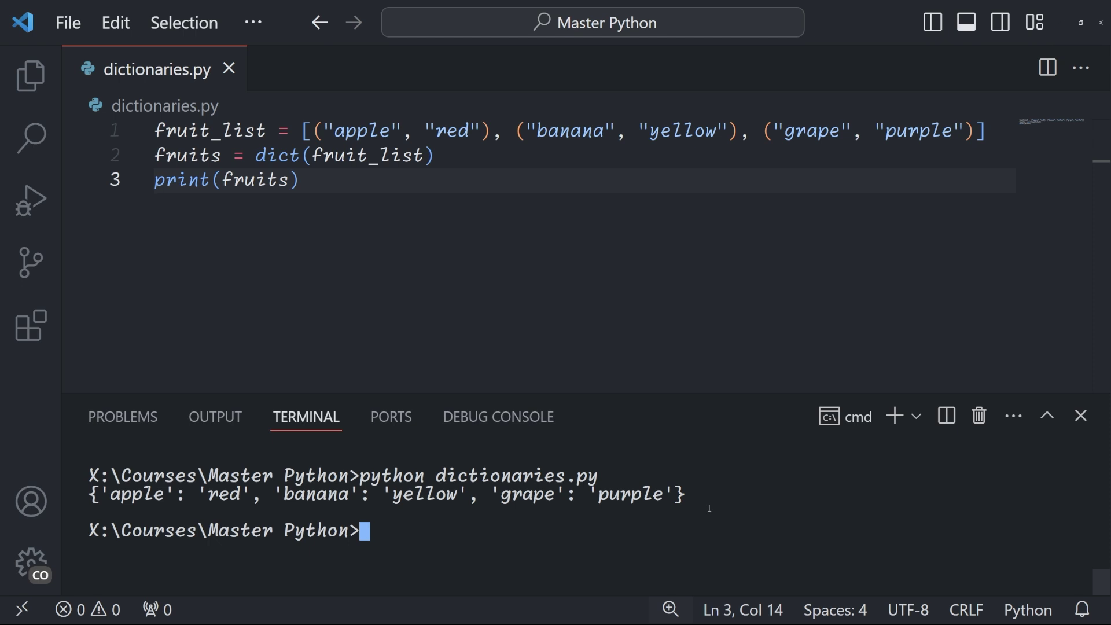
pyautogui.write('character = {')
# Write the multi-line character dictionary and an f-string print of name and health.
pyautogui.press('Return')
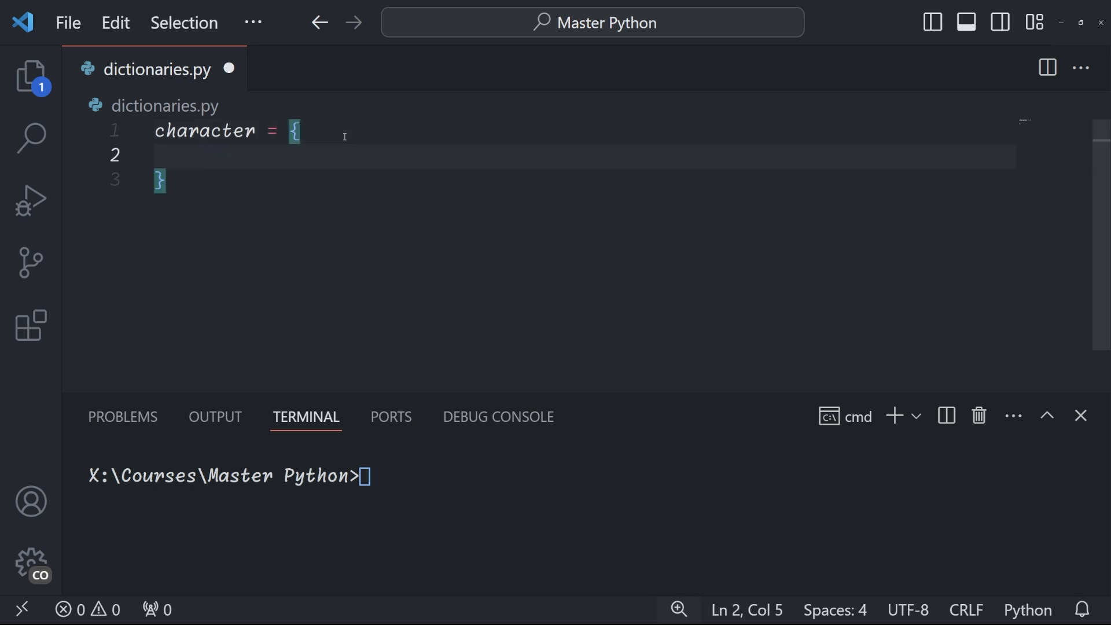
pyautogui.write('"name" : "Hero",')
pyautogui.press('Return')
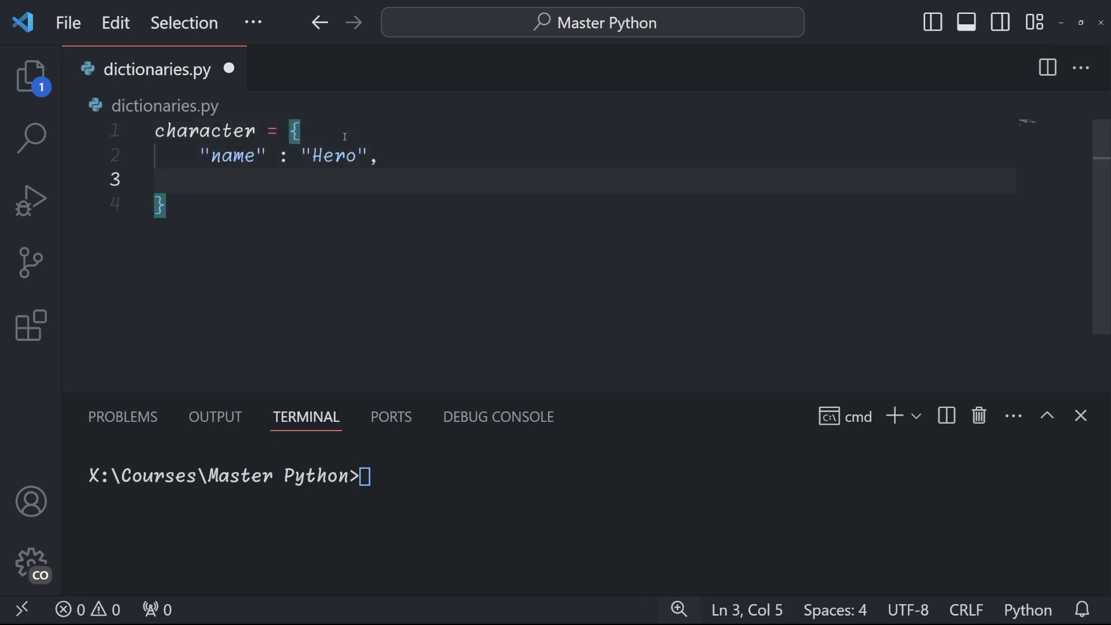
pyautogui.write('"health": 100,')
pyautogui.press('Return')
pyautogui.write('"')
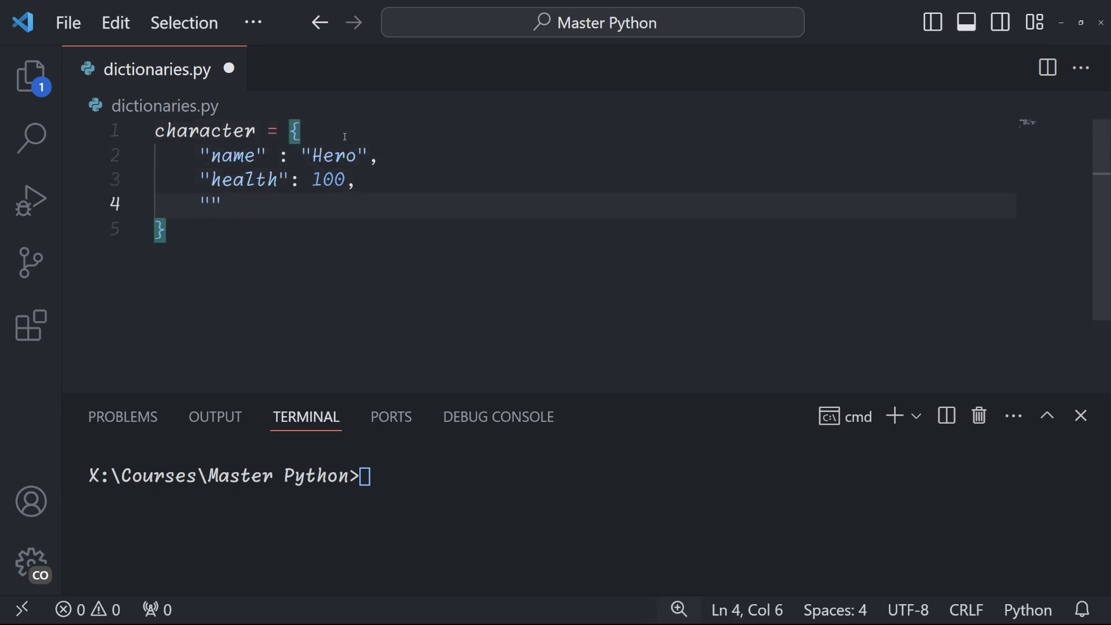
pyautogui.write('weapon": "sword",')
pyautogui.press('Return')
pyautogui.write('"armour"')
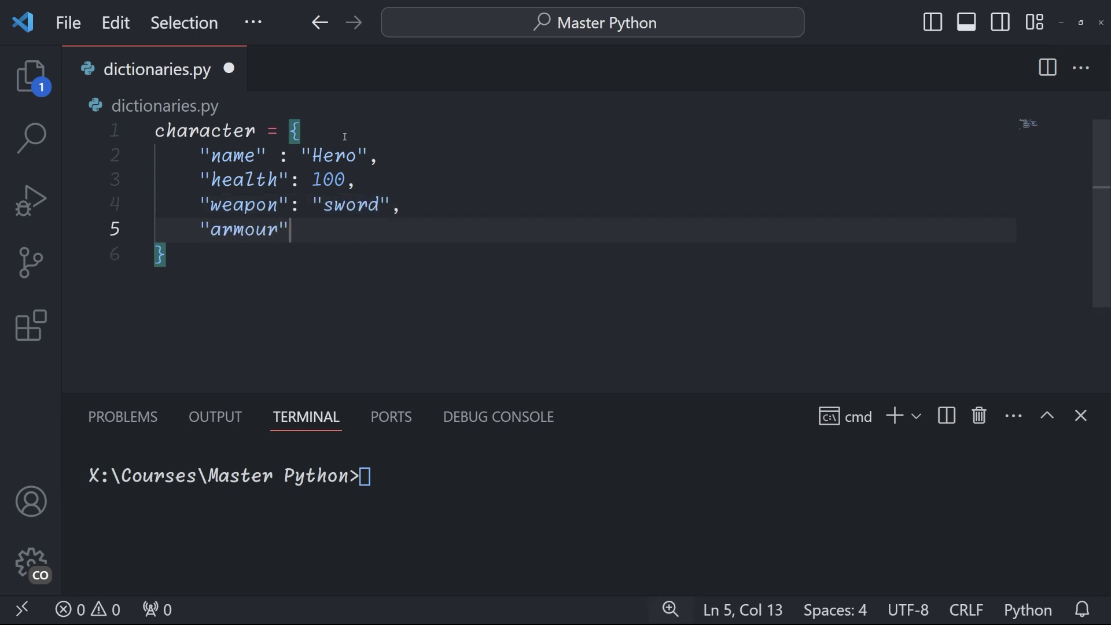
pyautogui.write(': "shield"')
pyautogui.press('Down')
pyautogui.press('Return')
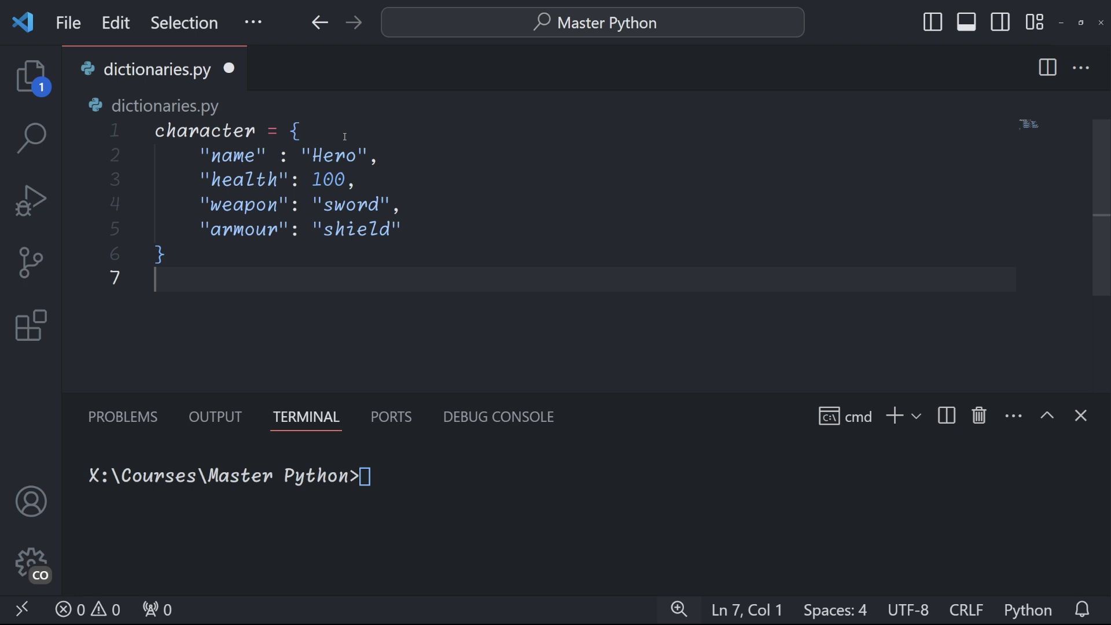
pyautogui.press('Return')
pyautogui.write('print(f')
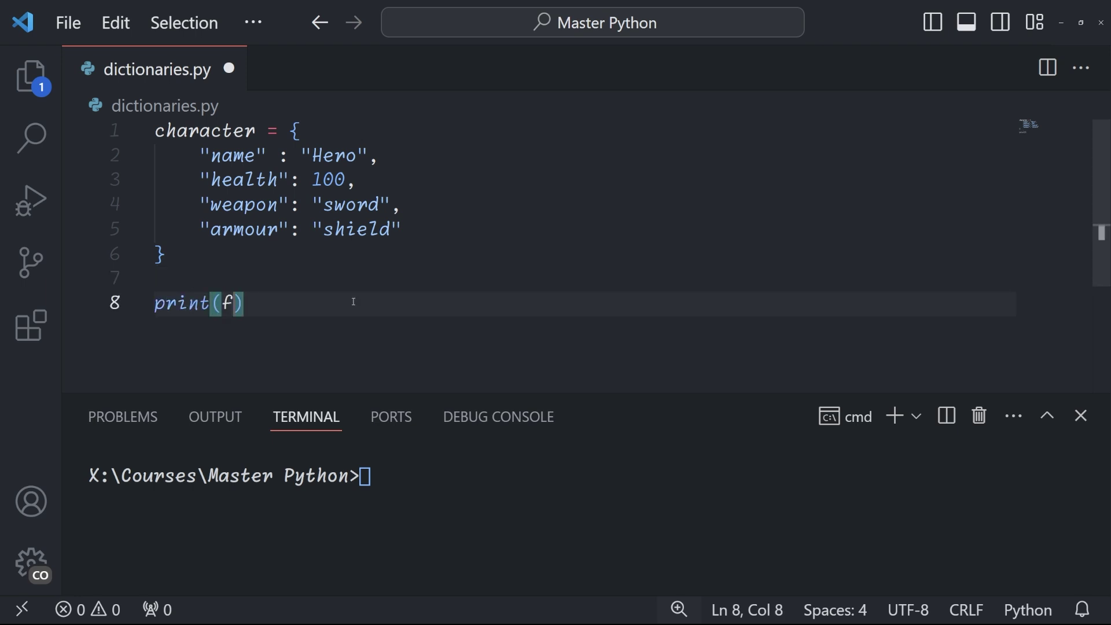
pyautogui.write('"The {character[\'name')
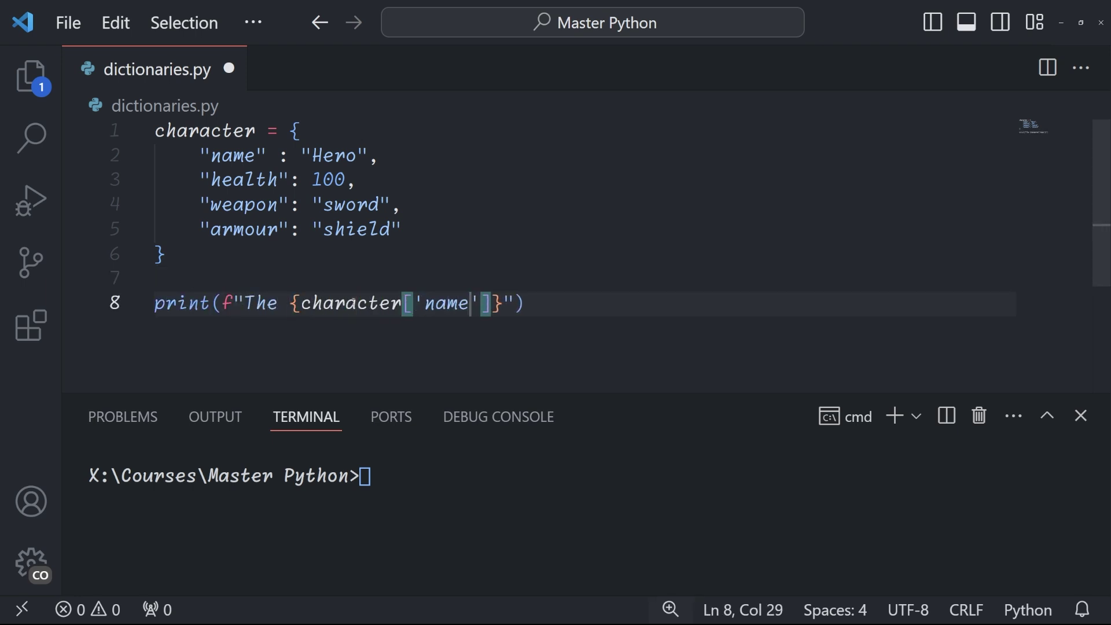
pyautogui.write("']} has {character['hea")
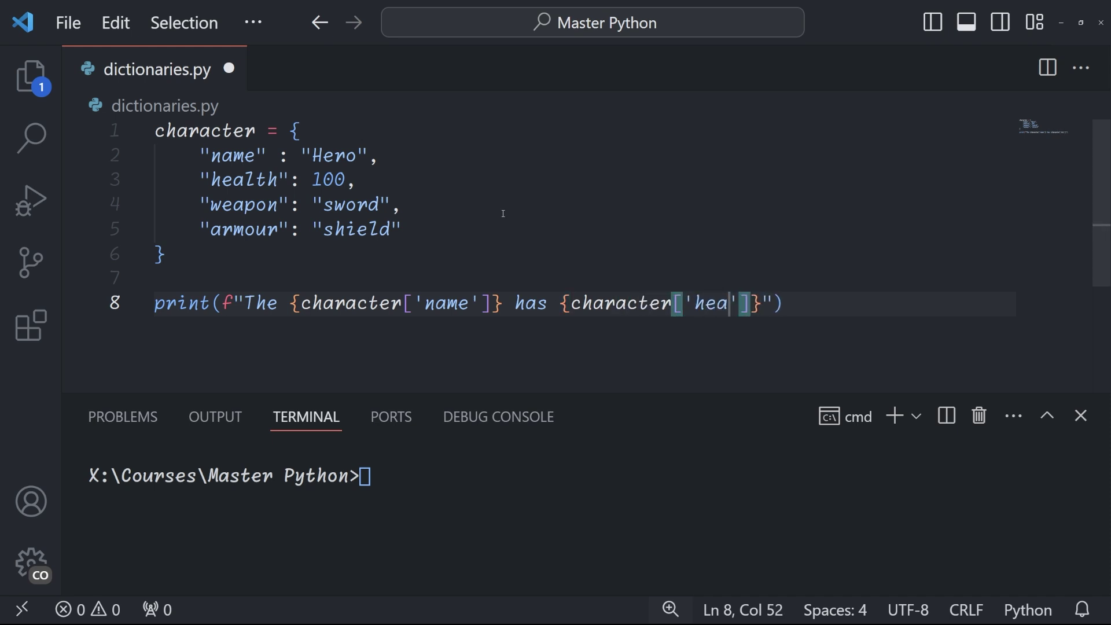
pyautogui.write("lth']} health points.")
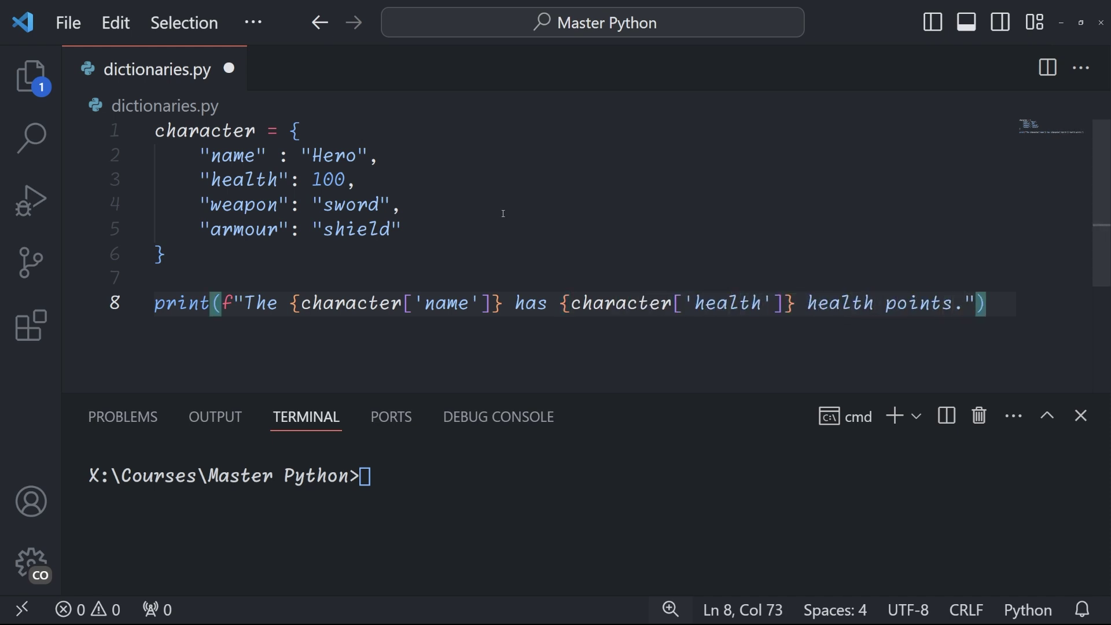
# Save and run dictionaries.py, printing 'The Hero has 100 health points.'.
pyautogui.hotkey('ctrl', 's')
pyautogui.click(416, 488)
pyautogui.write('python dictionaries.py')
pyautogui.press('Return')
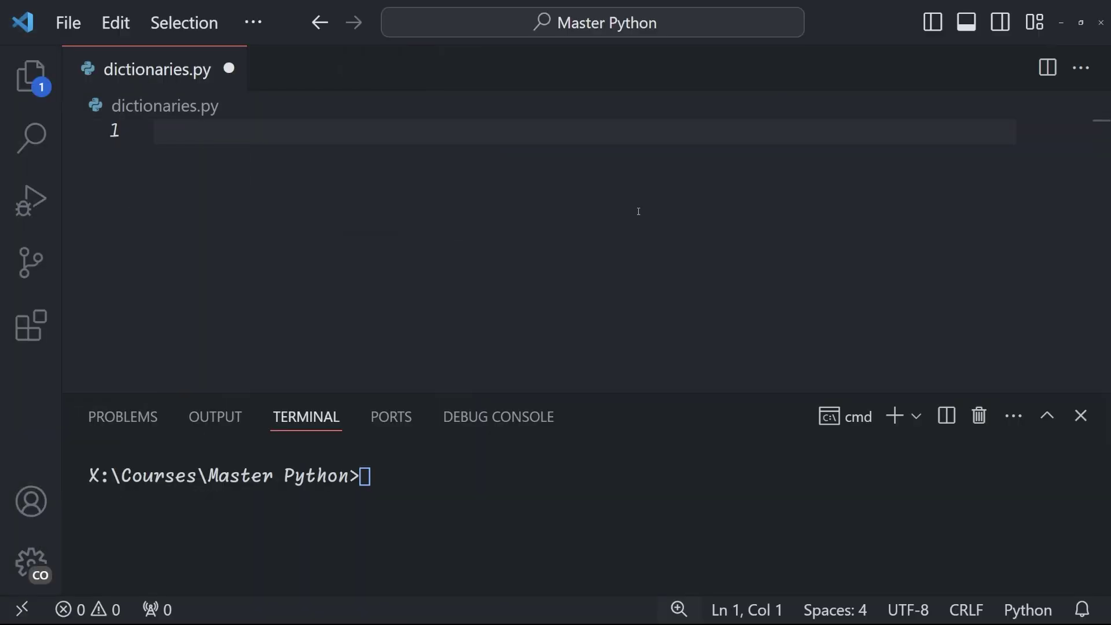
pyautogui.write('student = {"name"')
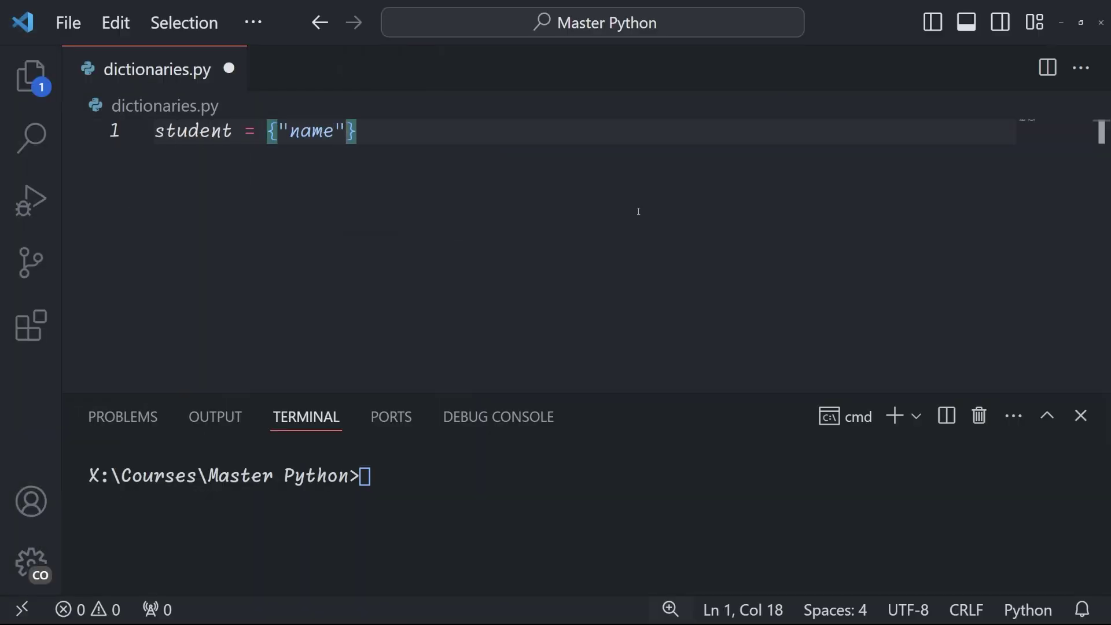
pyautogui.write(': "Alice", "age": 20')
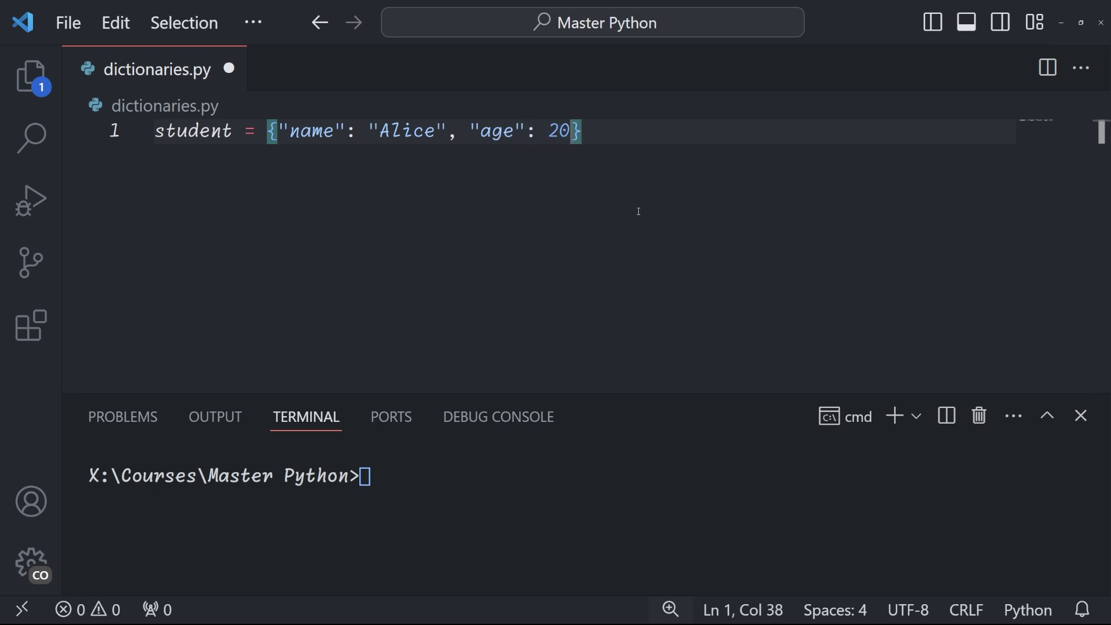
pyautogui.write(', "grade": "A"}')
# Print the student's name and age from the dictionary and run the script.
pyautogui.press('Return')
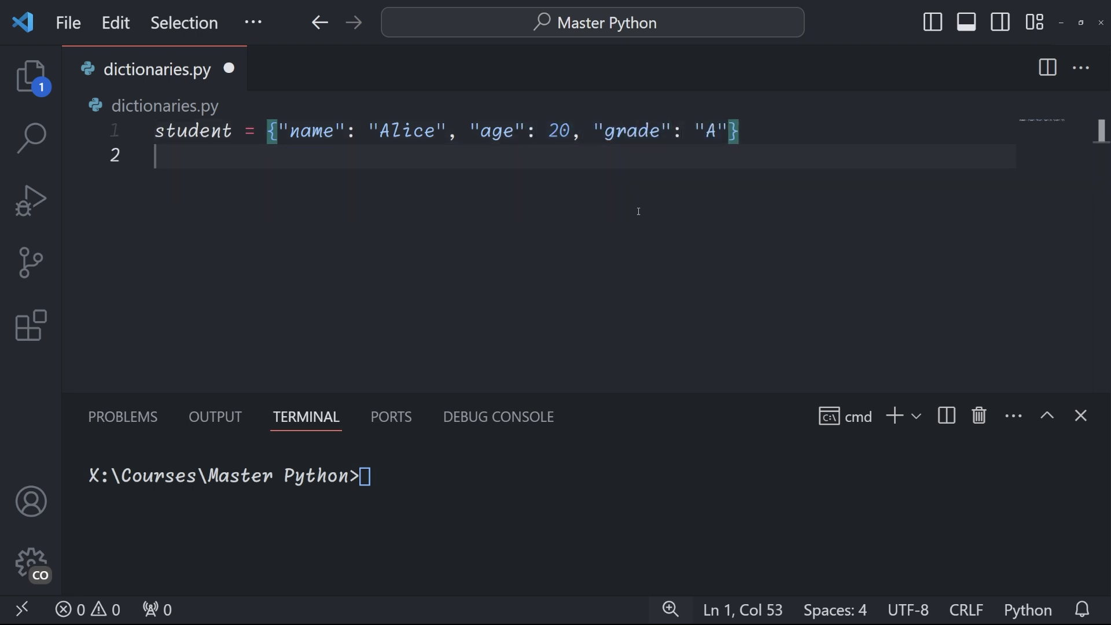
pyautogui.press('Return')
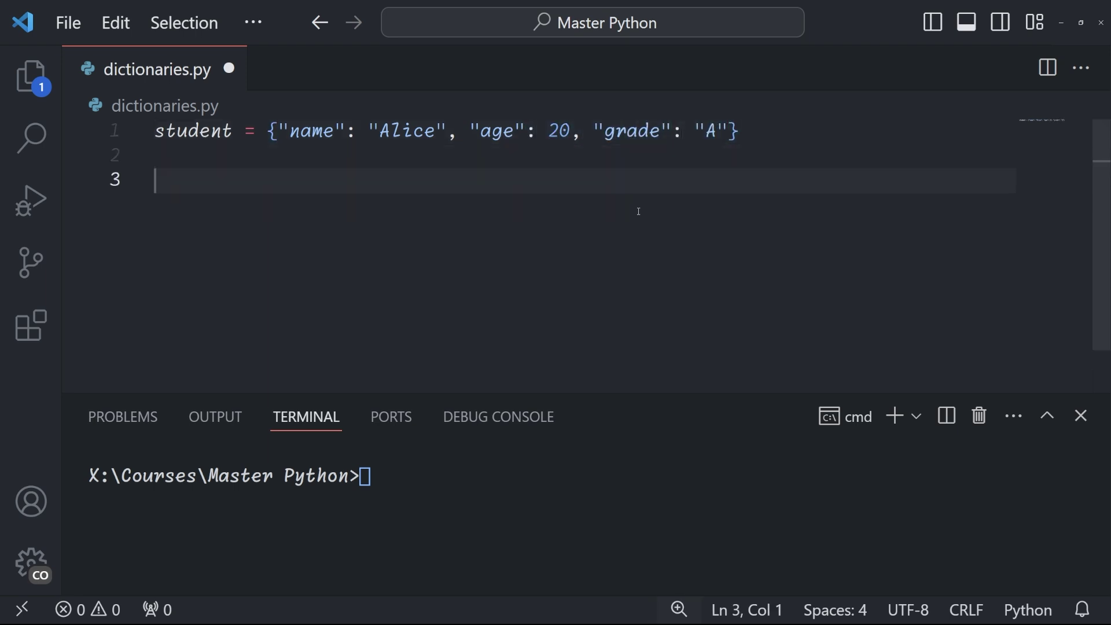
pyautogui.write('print(student["name"])')
pyautogui.press('Return')
pyautogui.write('pri')
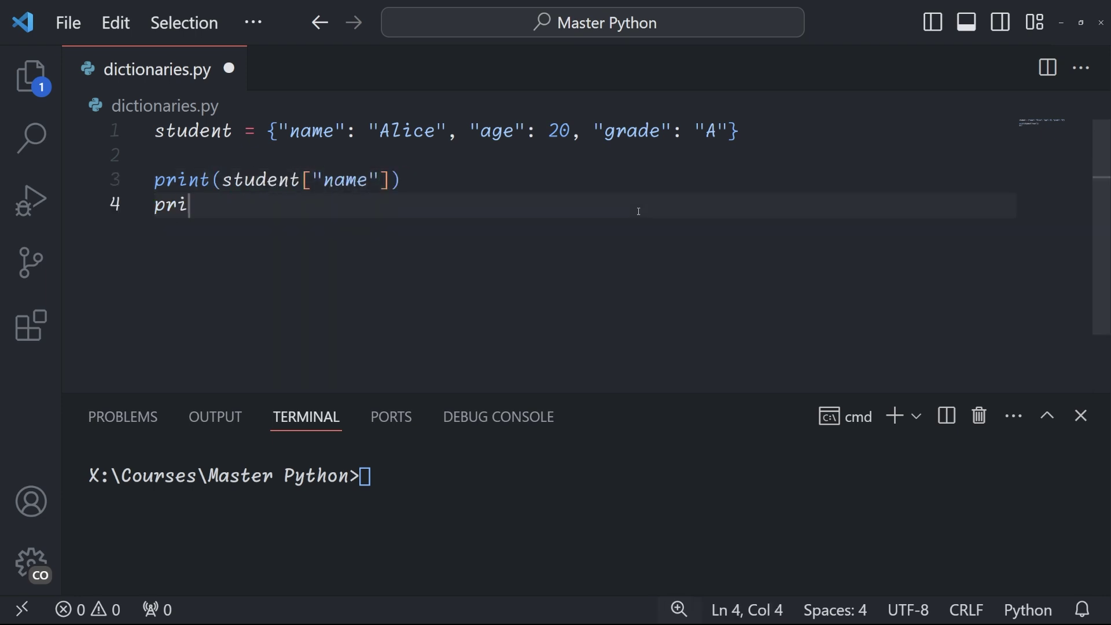
pyautogui.write('nt(student["age"])')
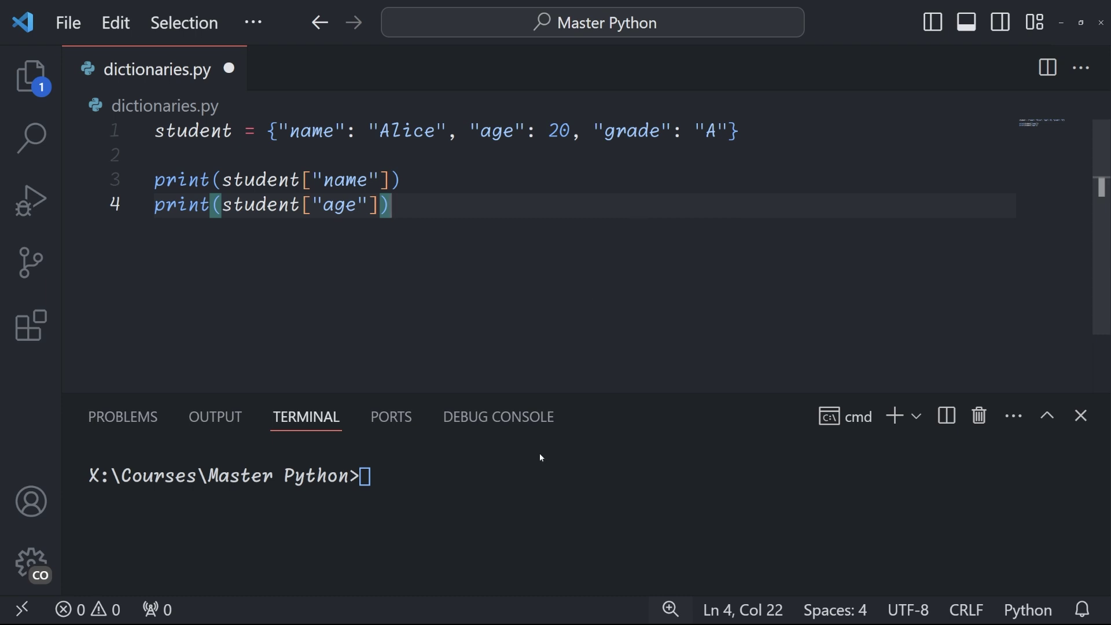
pyautogui.write('python dictionaries.py')
pyautogui.press('Return')
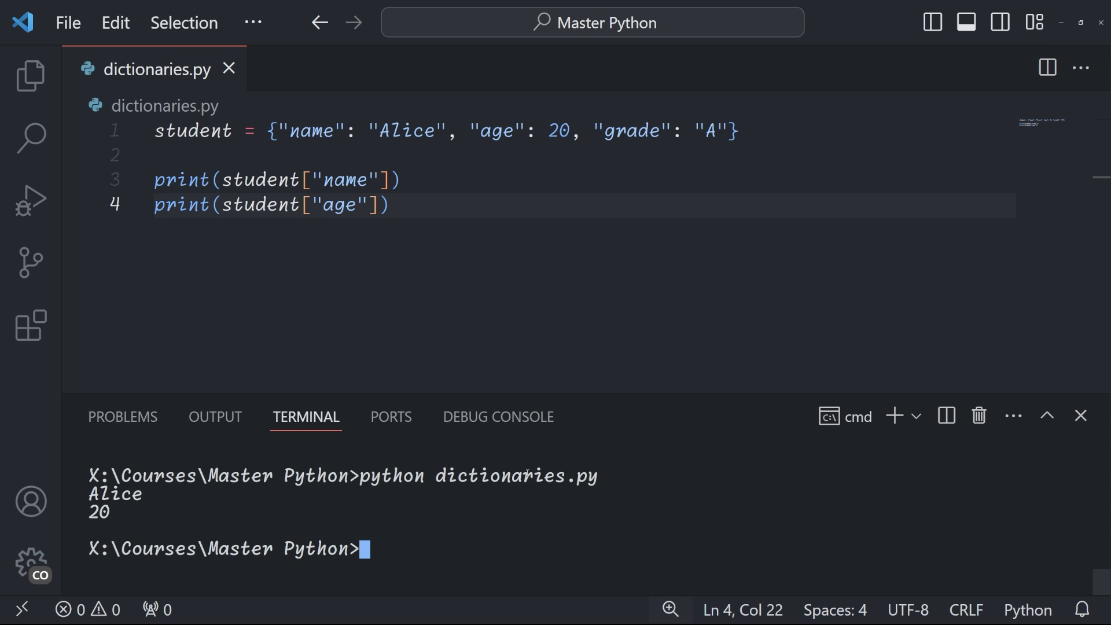
# Add print(student["height"]), save, and rerun the script to trigger the KeyError.
pyautogui.click(433, 207)
pyautogui.press('Return')
pyautogui.write('print(student["hei')
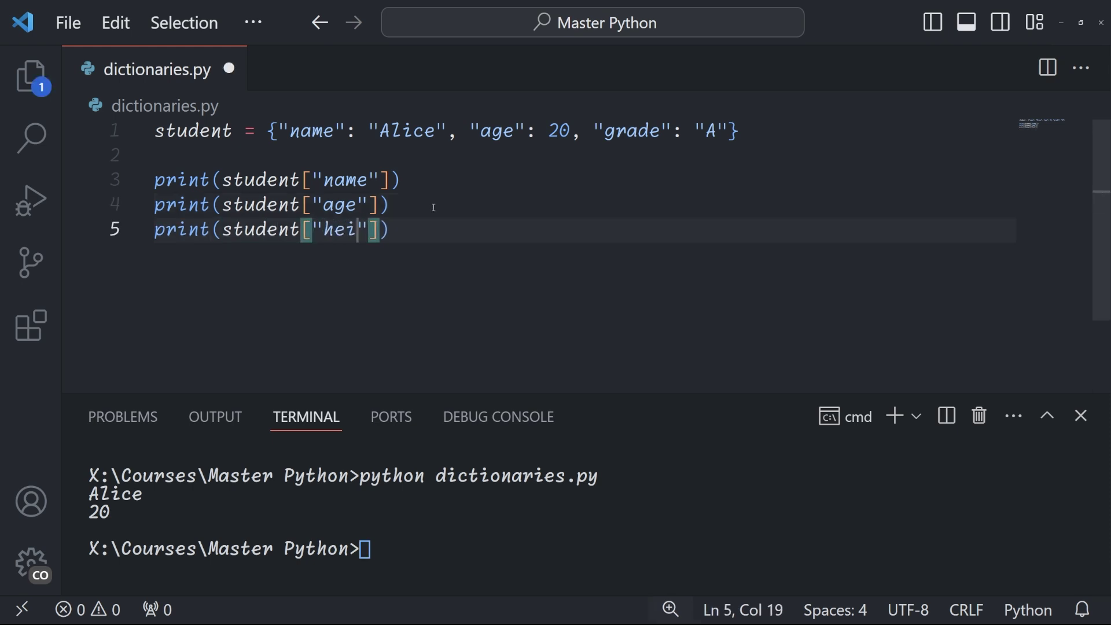
pyautogui.write('ght"')
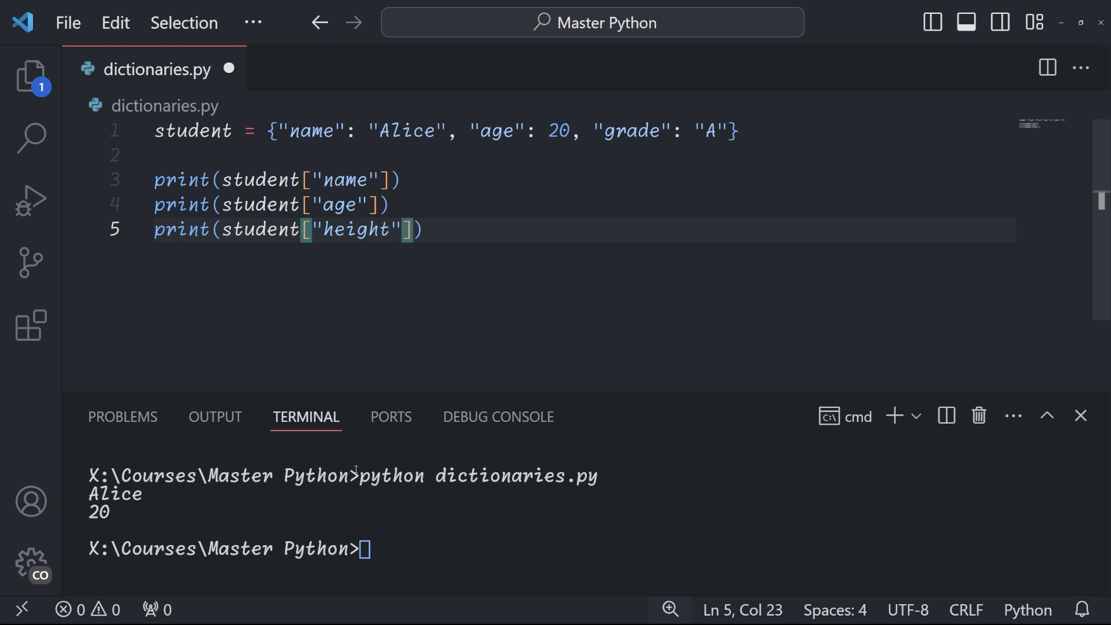
pyautogui.hotkey('ctrl', 's')
pyautogui.click(356, 472)
pyautogui.press('Up')
pyautogui.press('Return')
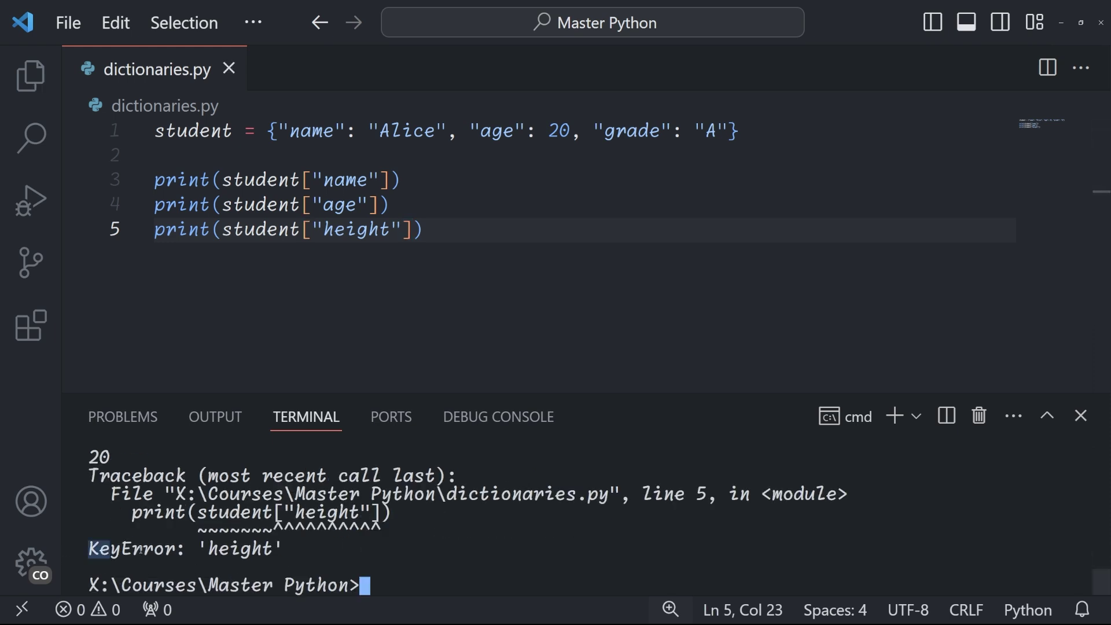
pyautogui.moveTo(139, 549); pyautogui.dragTo(304, 549)
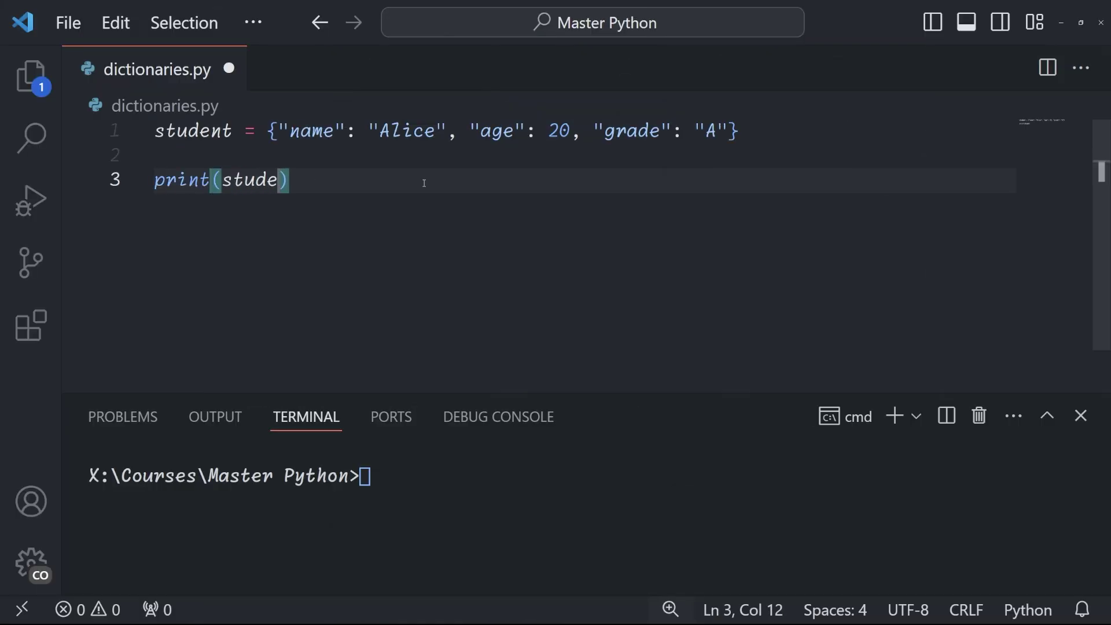
pyautogui.write('nt.get("name"))')
# Look up name and height with get() and run, showing None for height.
pyautogui.press('Return')
pyautogui.write('print(student.get')
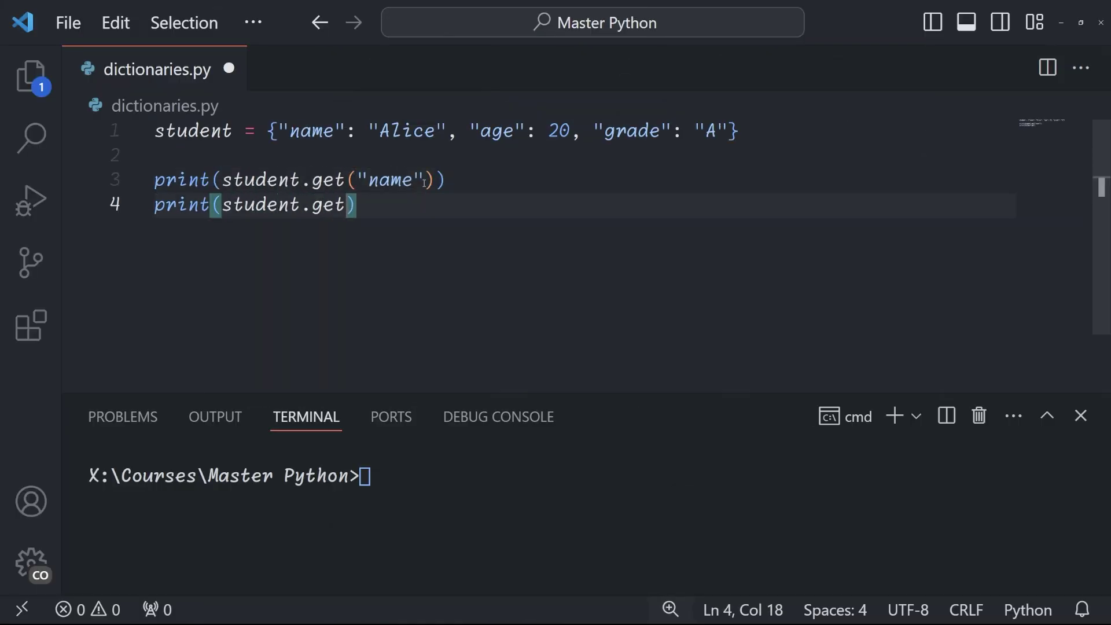
pyautogui.write('("height"))')
pyautogui.hotkey('ctrl', 's')
pyautogui.click(481, 461)
pyautogui.write('python dictionair')
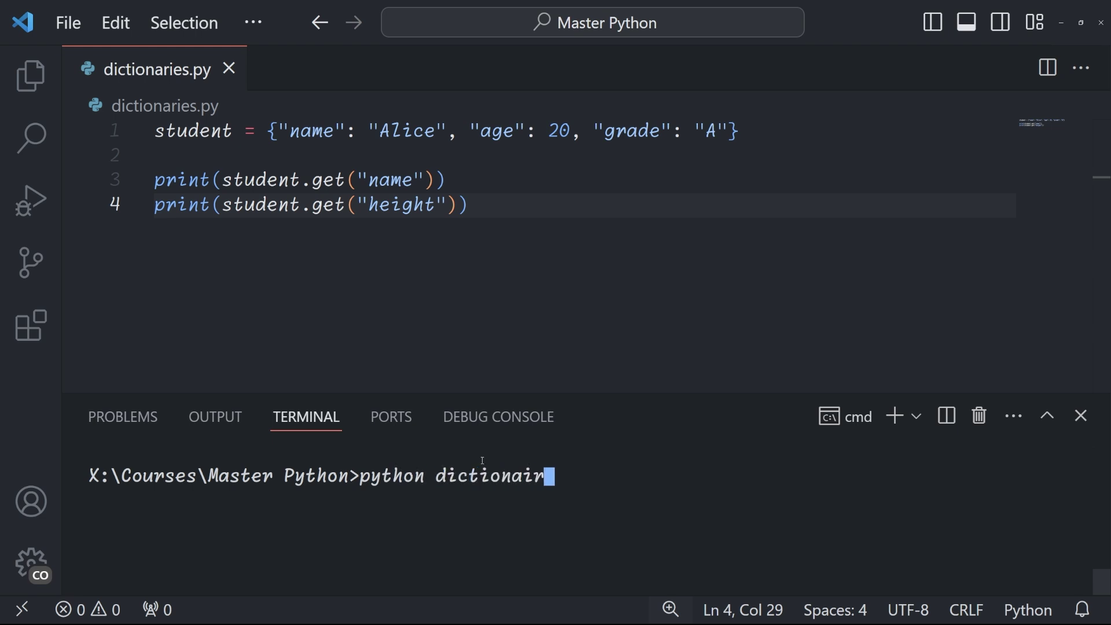
pyautogui.press('BackSpace')
pyautogui.press('BackSpace')
pyautogui.write('ries.py')
pyautogui.press('Return')
pyautogui.moveTo(88, 513); pyautogui.dragTo(101, 515)
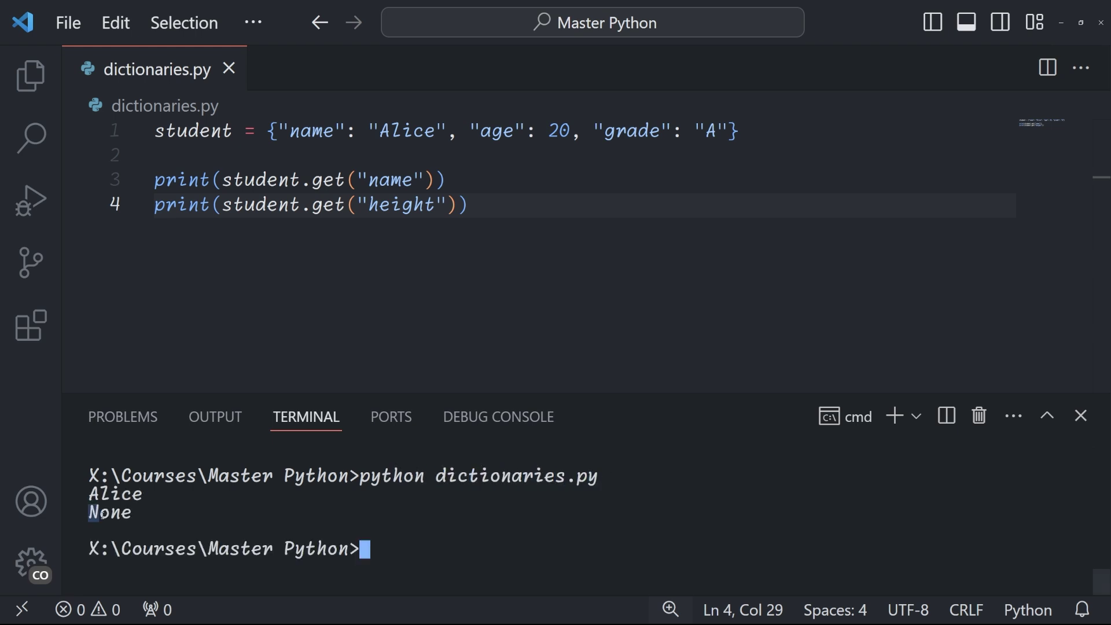
# Give the height get() a "Not Available" default and rerun the script.
pyautogui.click(469, 204)
pyautogui.write(', "No')
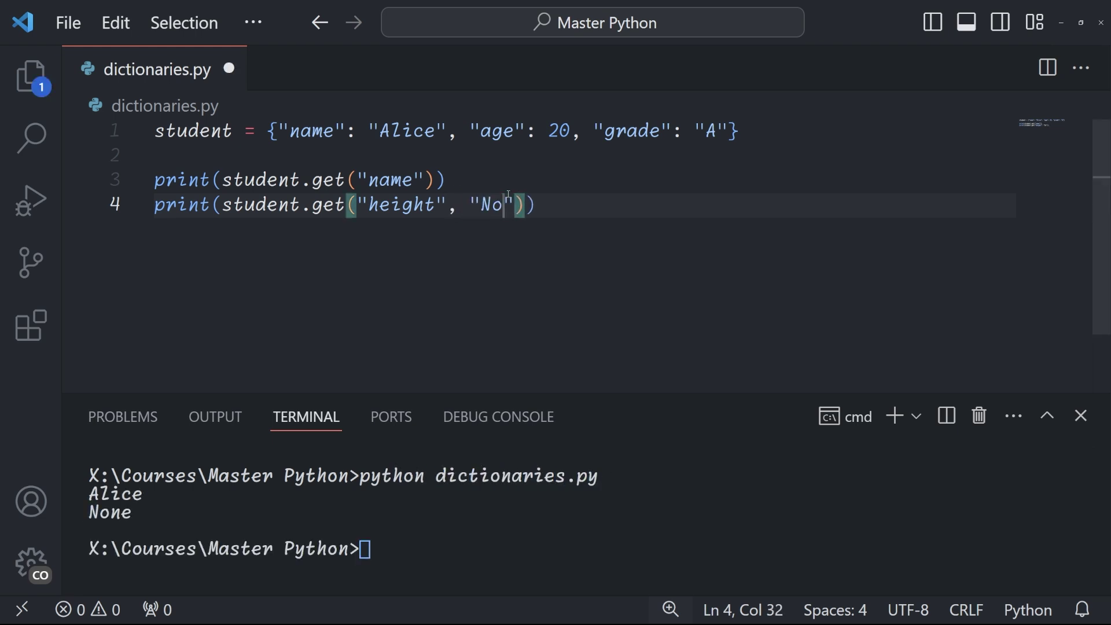
pyautogui.write('t Available')
pyautogui.hotkey('ctrl', 's')
pyautogui.click(472, 546)
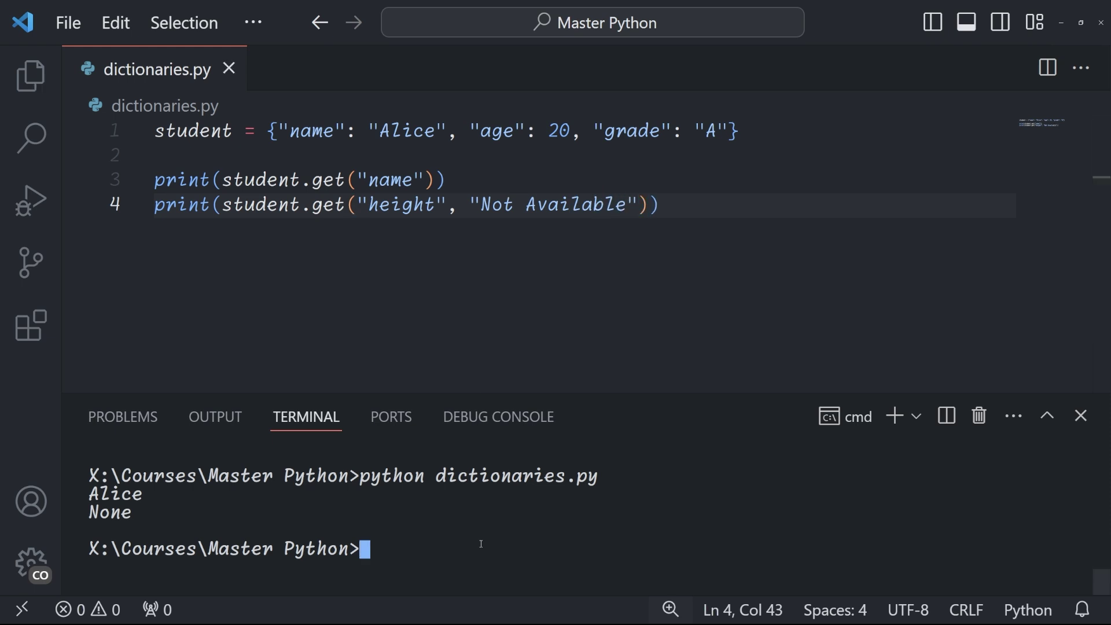
pyautogui.press('Up')
pyautogui.press('Return')
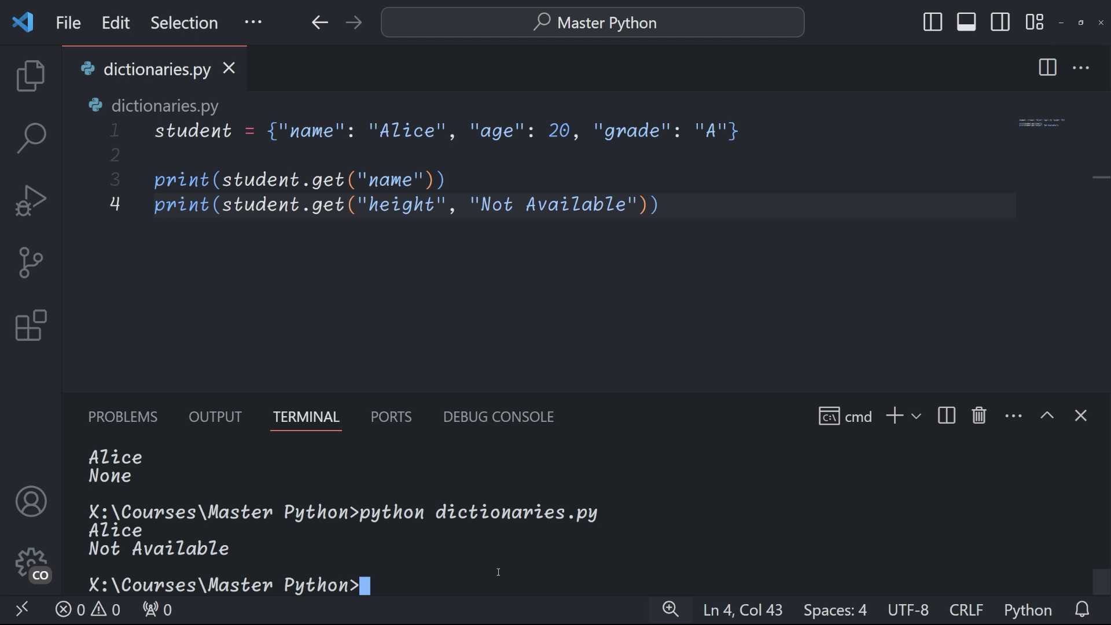
pyautogui.write('fruit')
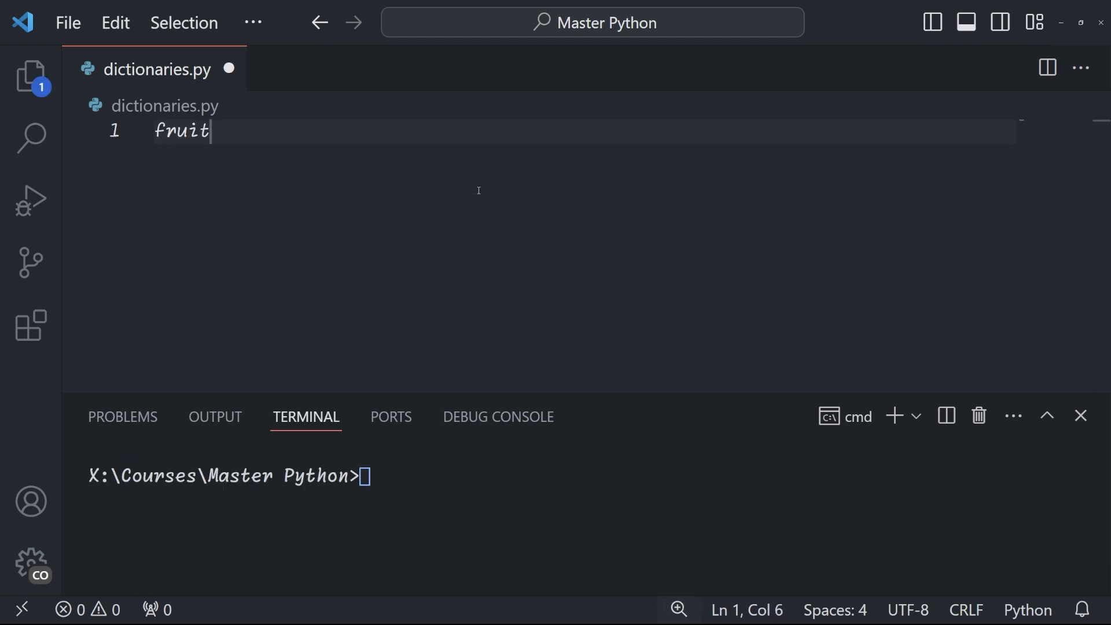
pyautogui.write('s = {"apple": "red", "ba')
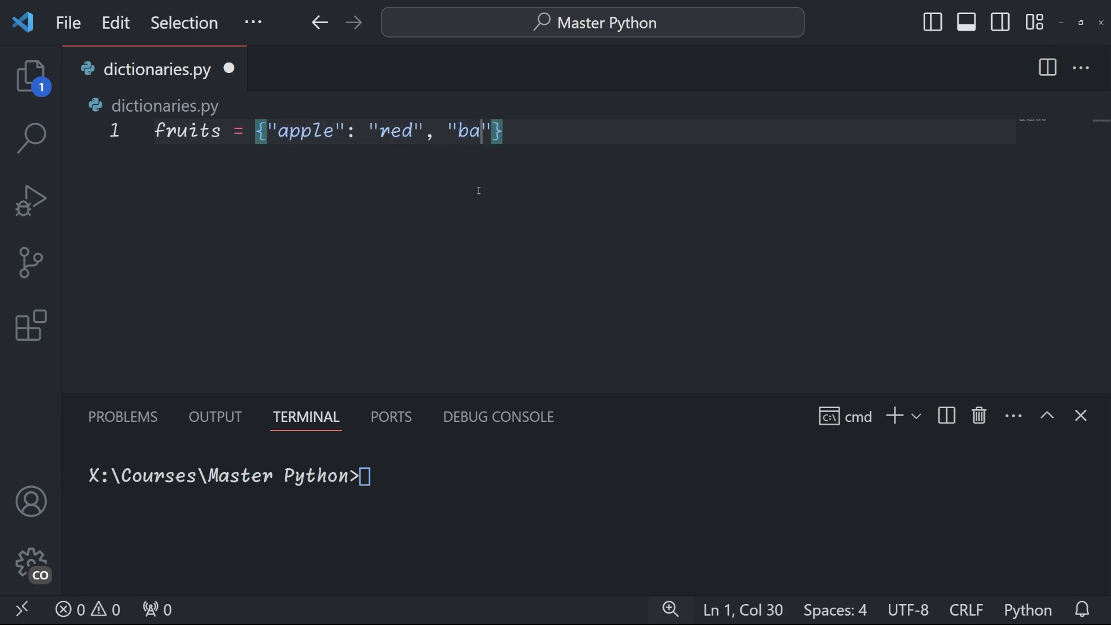
pyautogui.write('nana": "yellow"} print(')
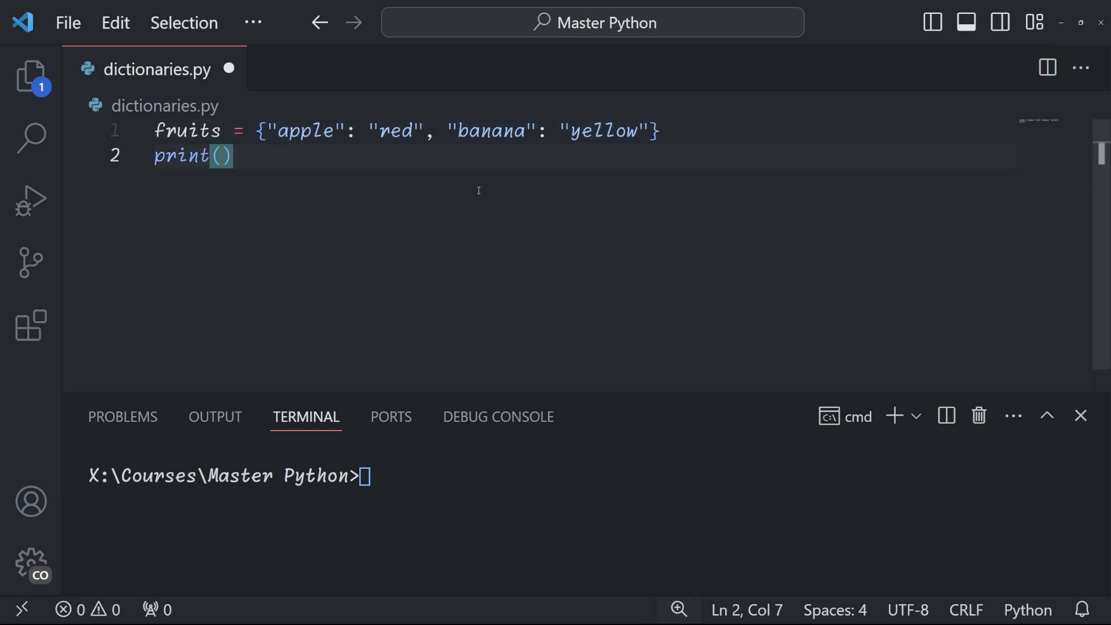
pyautogui.write('fruits)')
# Save and run the apple-and-banana fruits dictionary script to print it.
pyautogui.hotkey('ctrl', 's')
pyautogui.click(481, 470)
pyautogui.write('python dictionaries.py')
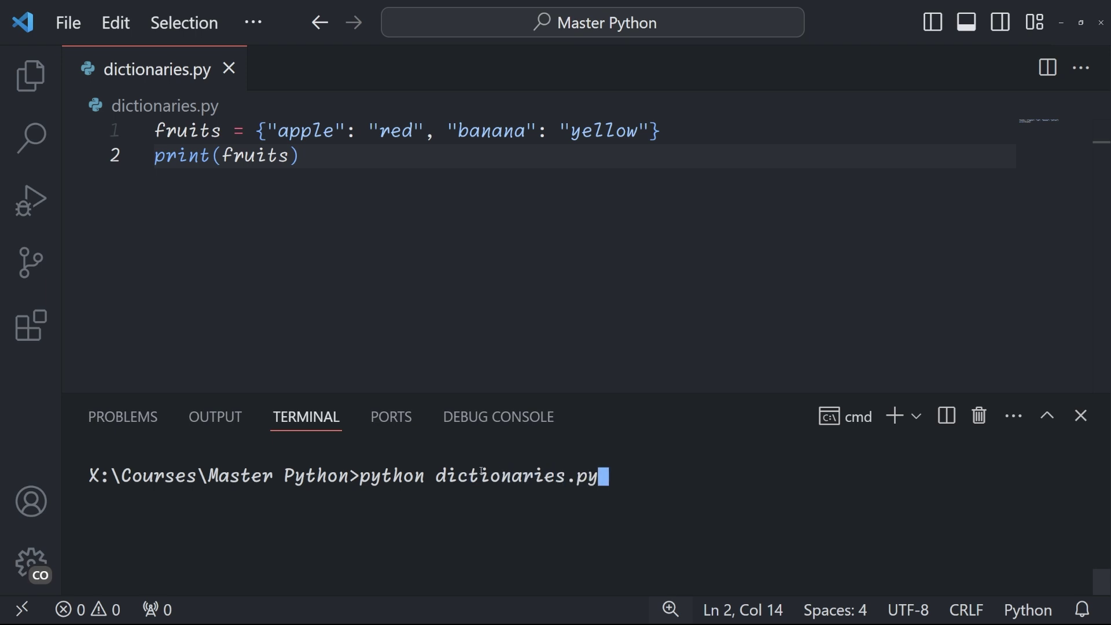
pyautogui.press('Return')
# Add fruits["orange"] = "orange", reprint, rerun, and highlight the new orange entry.
pyautogui.click(417, 185)
pyautogui.press('Return')
pyautogui.press('Return')
pyautogui.write('fruits["or')
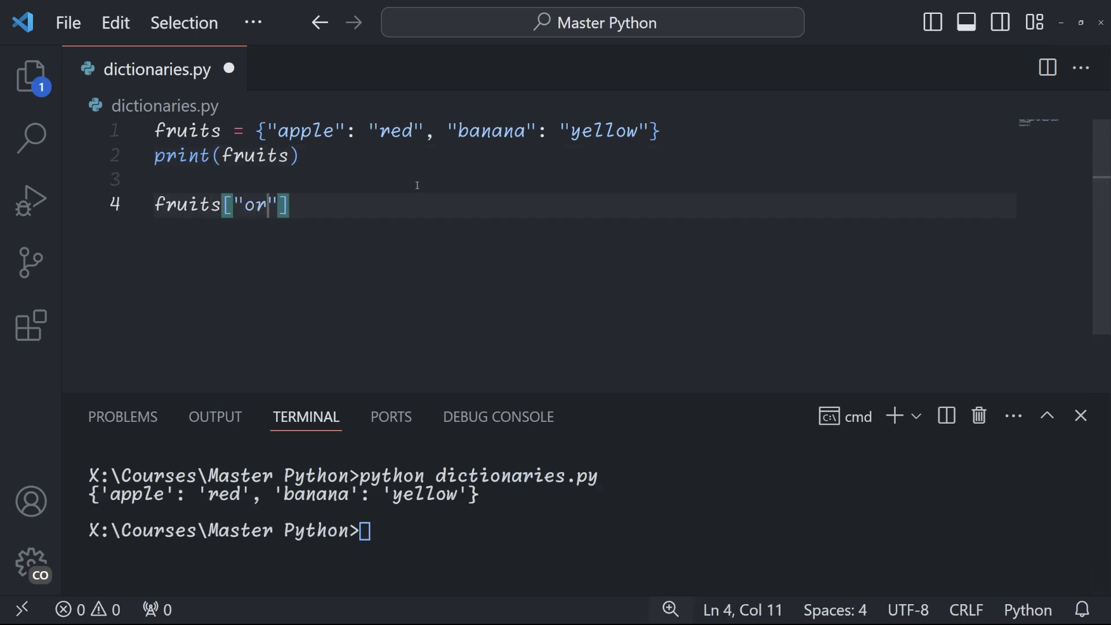
pyautogui.write('ange"] = "orange" print(fr')
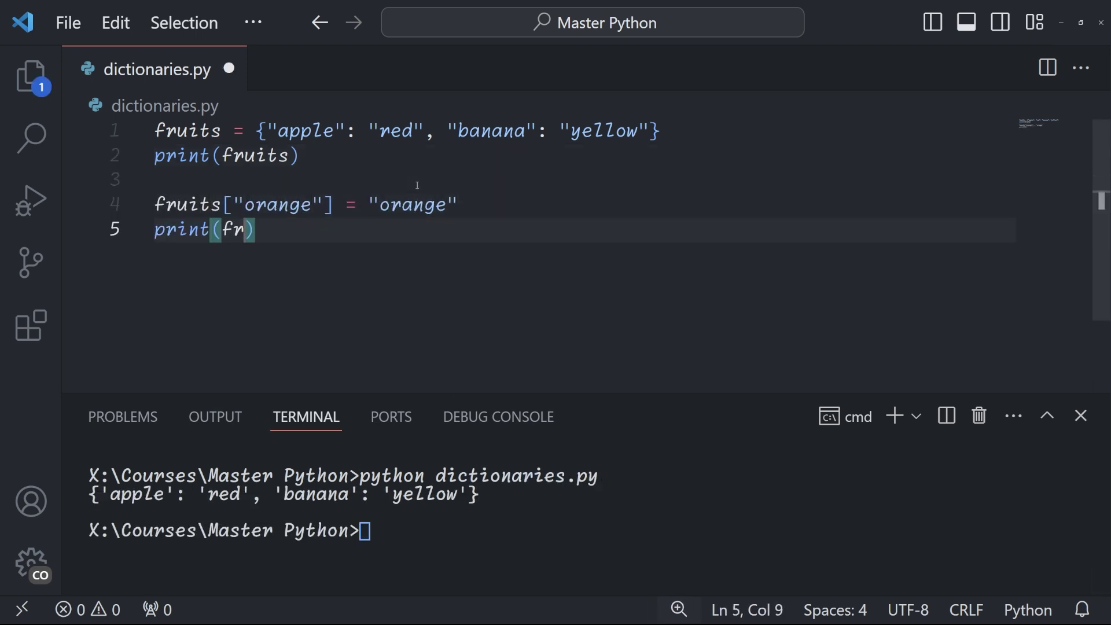
pyautogui.write('uits)')
pyautogui.hotkey('ctrl', 's')
pyautogui.click(519, 532)
pyautogui.press('Up')
pyautogui.press('Return')
pyautogui.moveTo(491, 549); pyautogui.dragTo(686, 549)
pyautogui.click(683, 547)
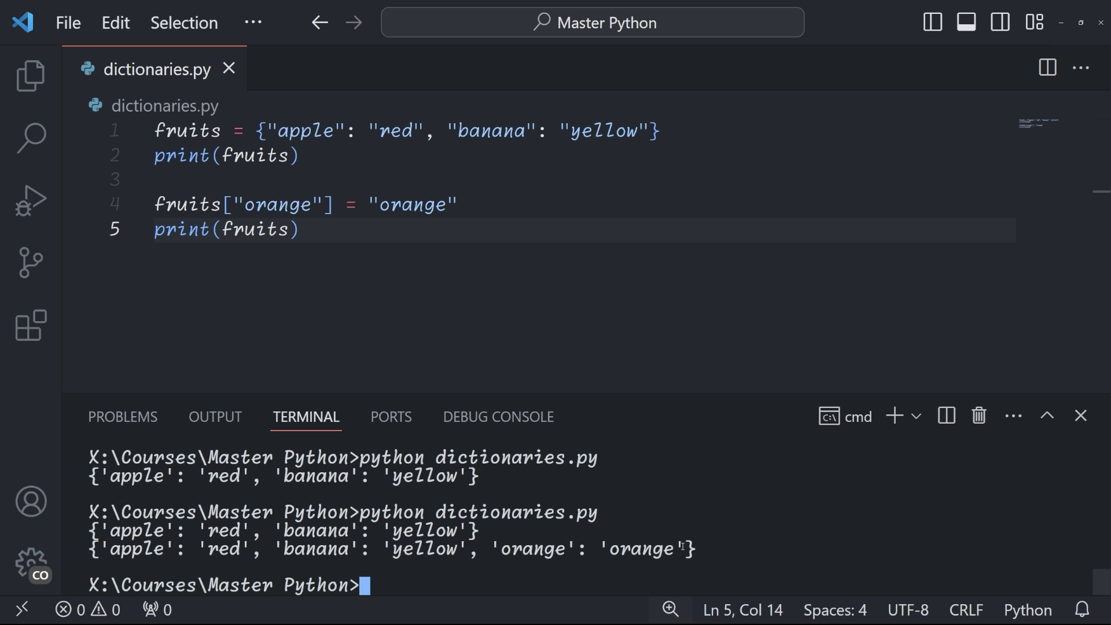
# Add fruits["apple"] = "green" with a print, rerun, and highlight the green apple output.
pyautogui.click(363, 227)
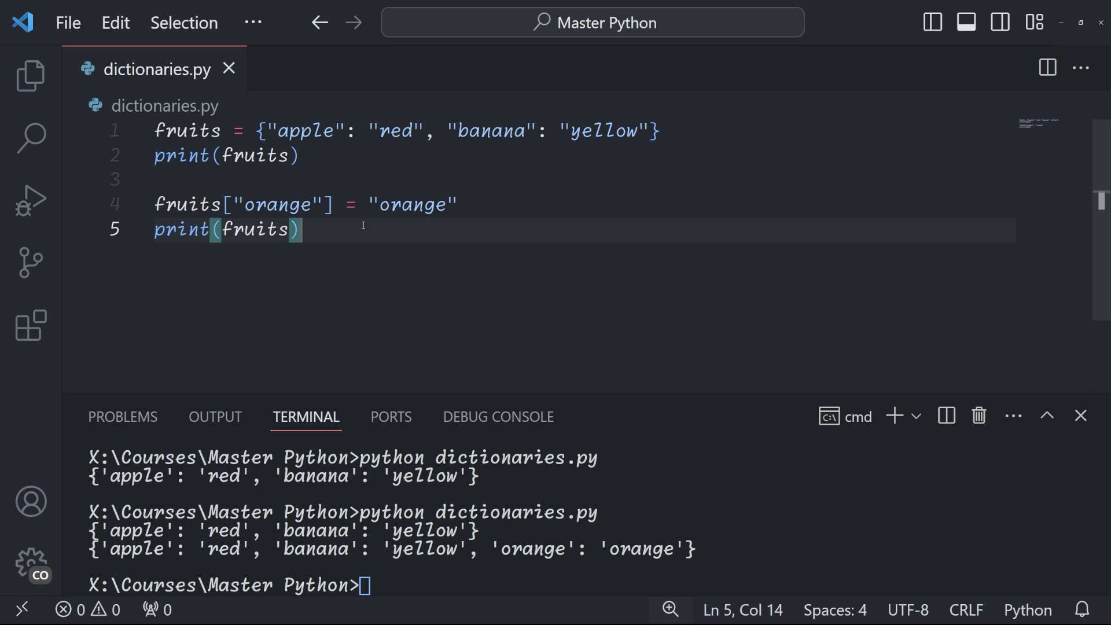
pyautogui.press('Return')
pyautogui.press('Return')
pyautogui.write('fruits["apple"]')
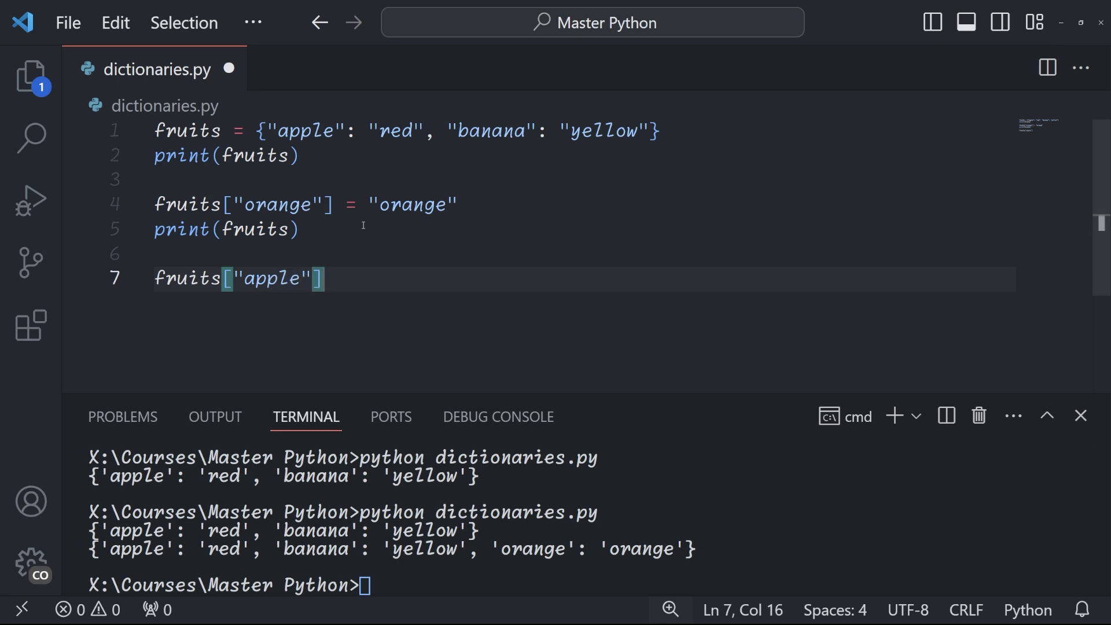
pyautogui.write(' = "green"')
pyautogui.press('Return')
pyautogui.write('print(fruits)')
pyautogui.hotkey('ctrl', 's')
pyautogui.click(513, 509)
pyautogui.press('Up')
pyautogui.press('Return')
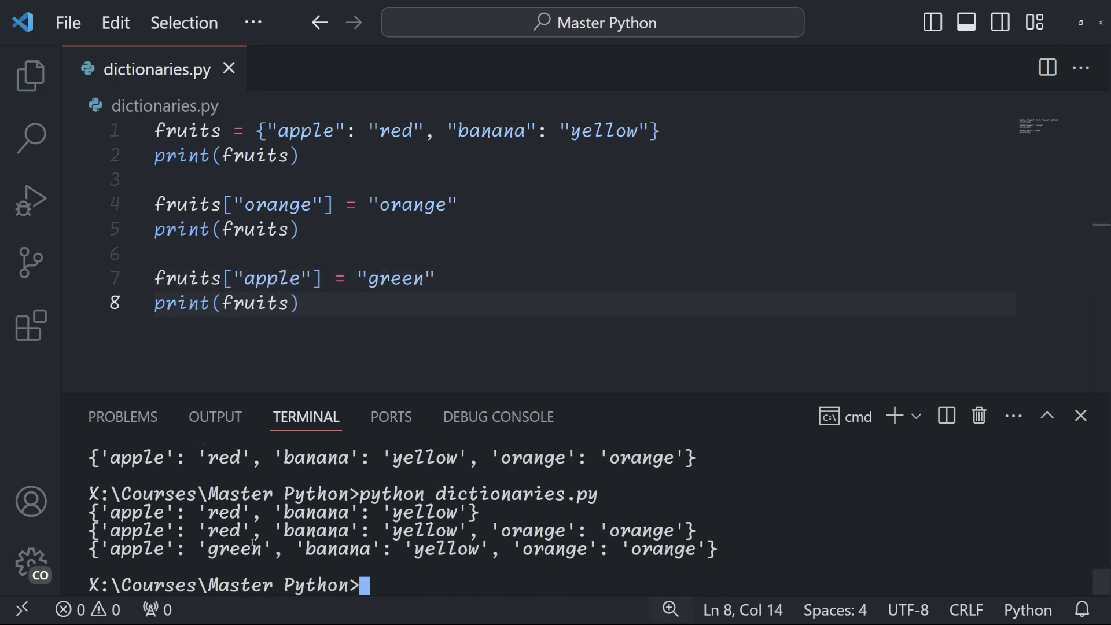
pyautogui.moveTo(272, 549); pyautogui.dragTo(109, 549)
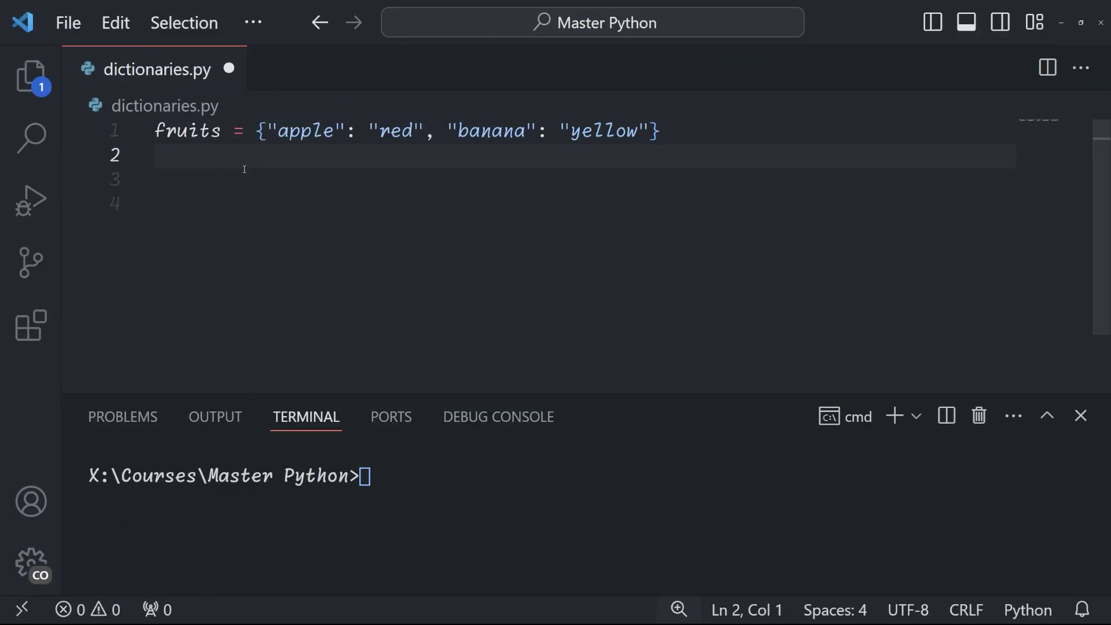
pyautogui.write('print(f')
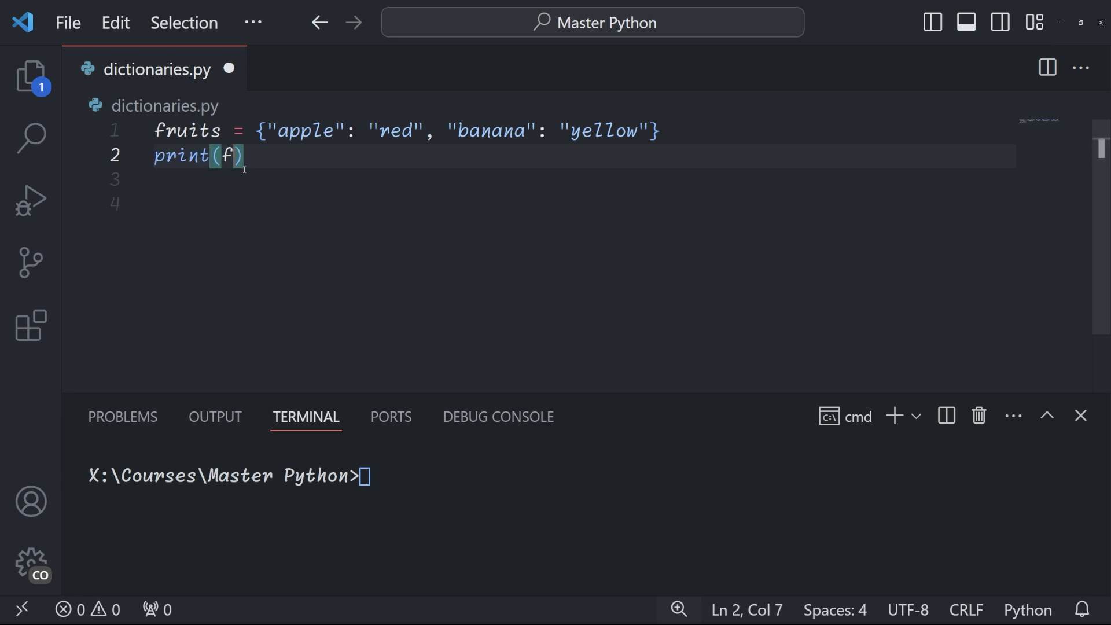
pyautogui.write('ruits)')
# Write fruits.update({"grape": "purple", "apple": "green"}) with a print and run the script.
pyautogui.press('Return')
pyautogui.press('Return')
pyautogui.write('fruits.update(')
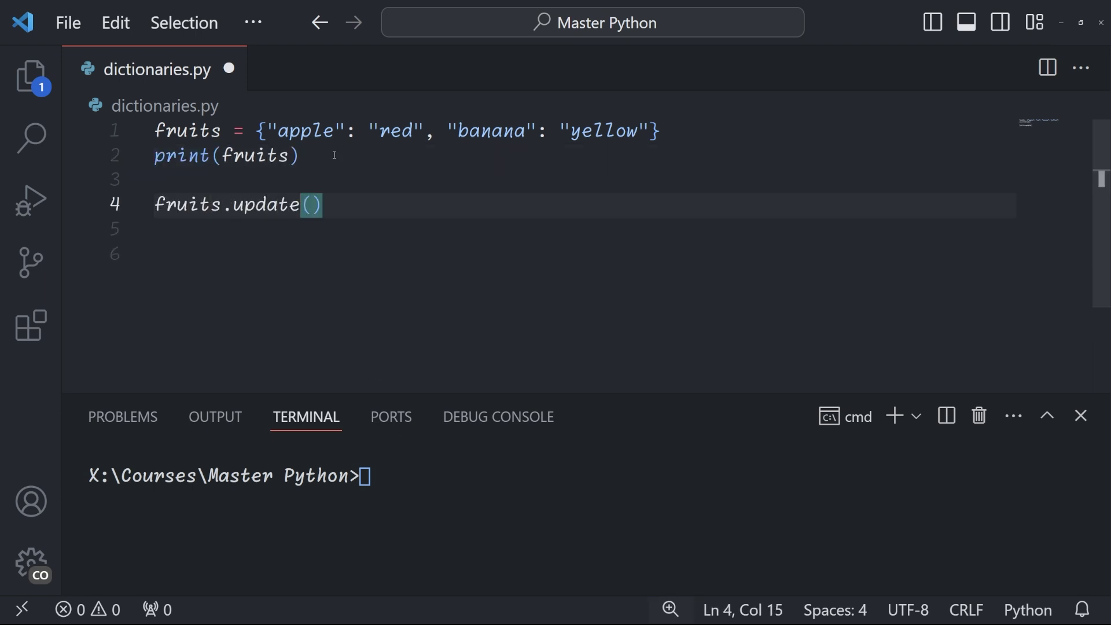
pyautogui.write('{"grape": "purple", ')
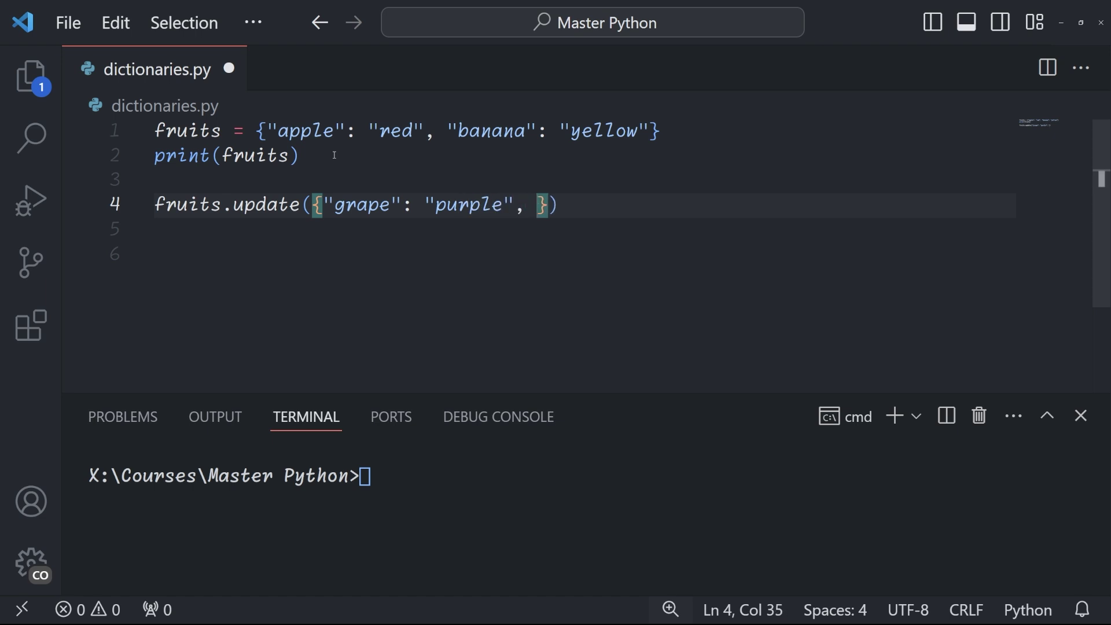
pyautogui.write('"apple": "green"})')
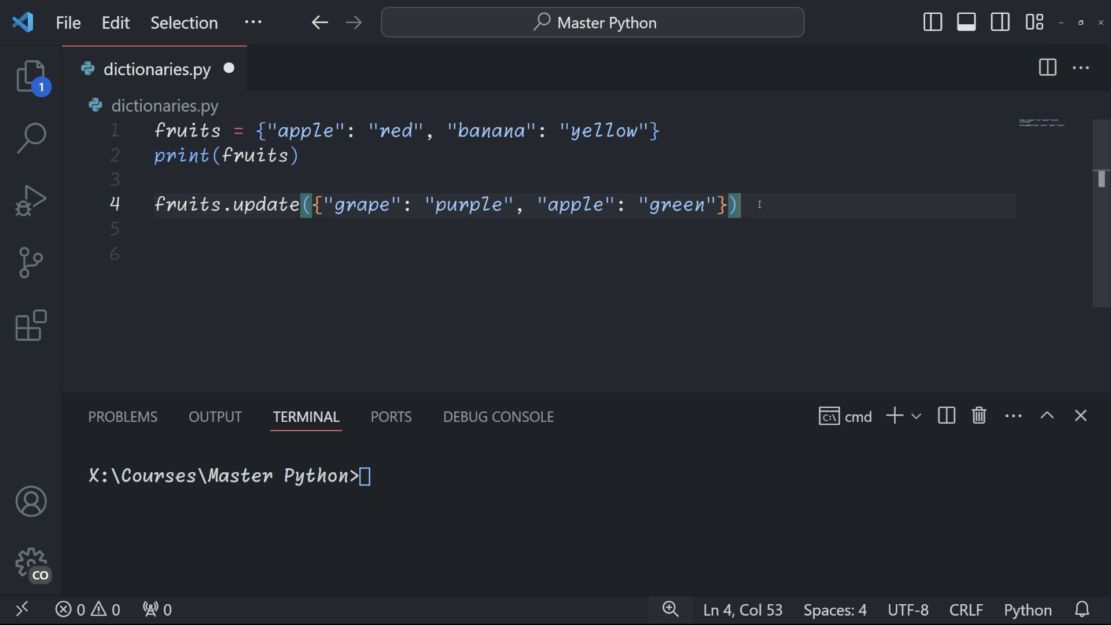
pyautogui.press('Return')
pyautogui.write('print(fruits)')
pyautogui.click(667, 471)
pyautogui.write('python dictionaries.py')
pyautogui.press('Return')
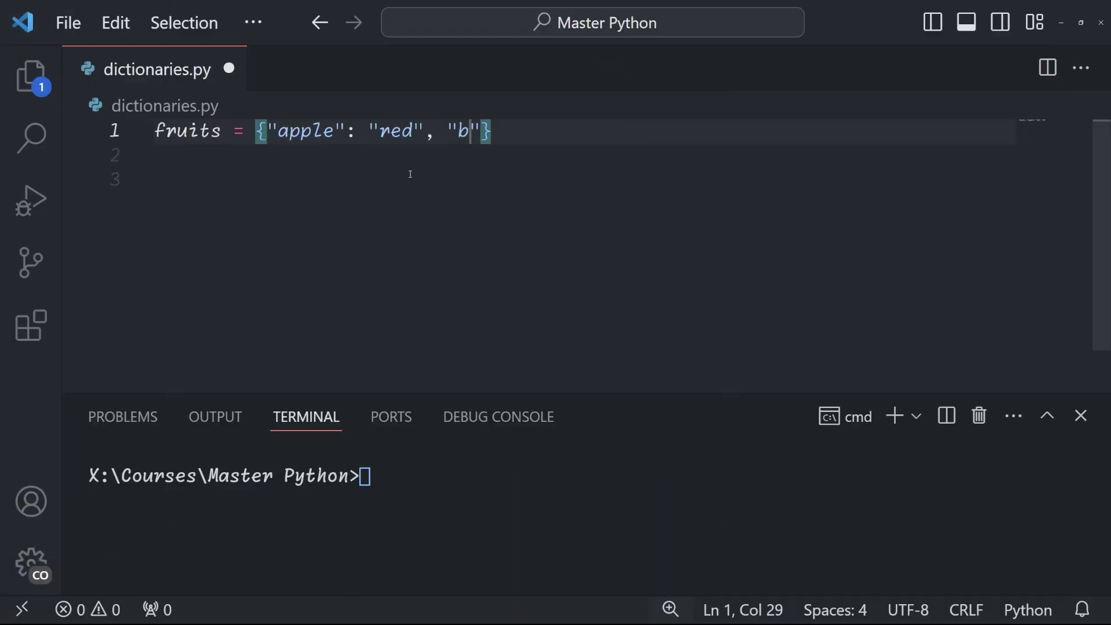
pyautogui.write('anana": "yellow", "orange": "orange"')
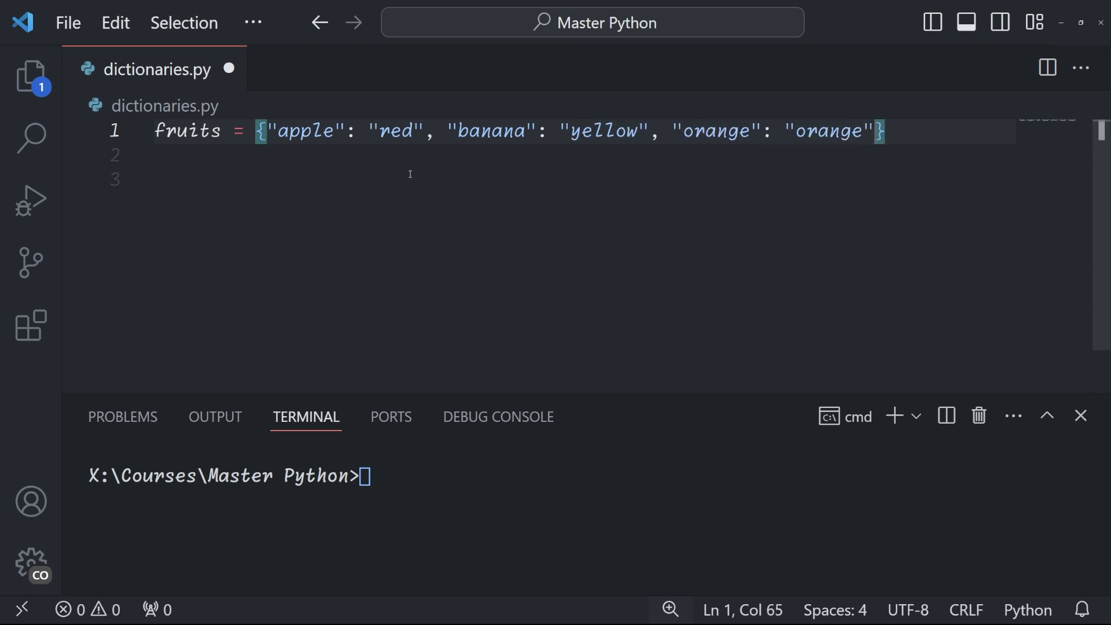
pyautogui.write(', "grape": "purple"}')
# Pop banana into removed_fruit, print it and the remaining fruits, then run the script.
pyautogui.press('Return')
pyautogui.press('Return')
pyautogui.write('removed_fruit = fruits.pop("banana")')
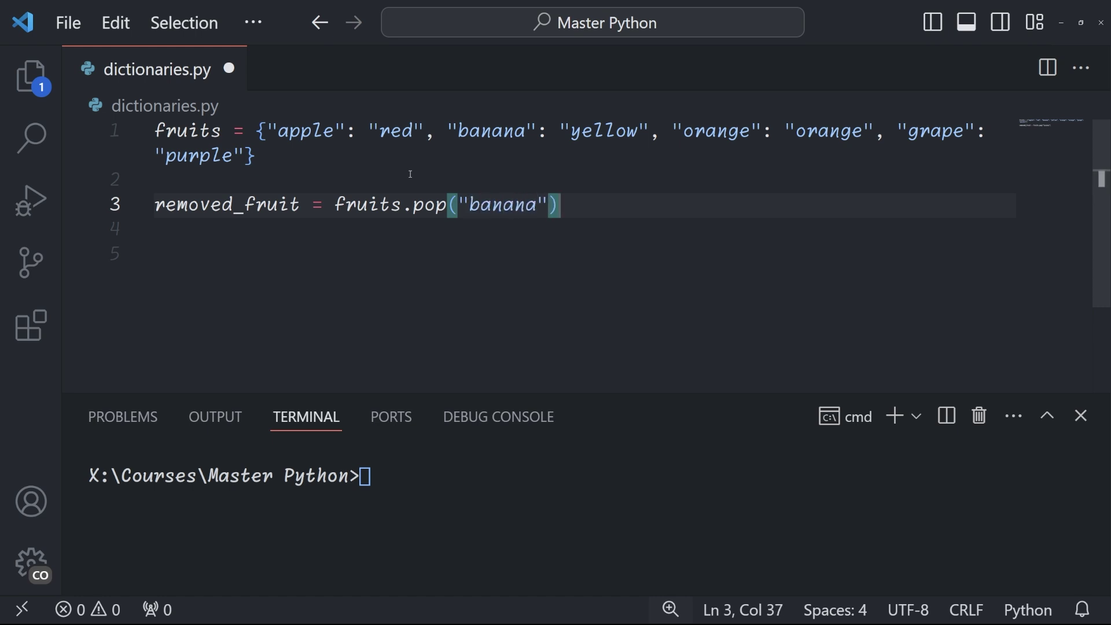
pyautogui.press('Return')
pyautogui.write('print(removed_fruit)')
pyautogui.press('Return')
pyautogui.write('print(fr')
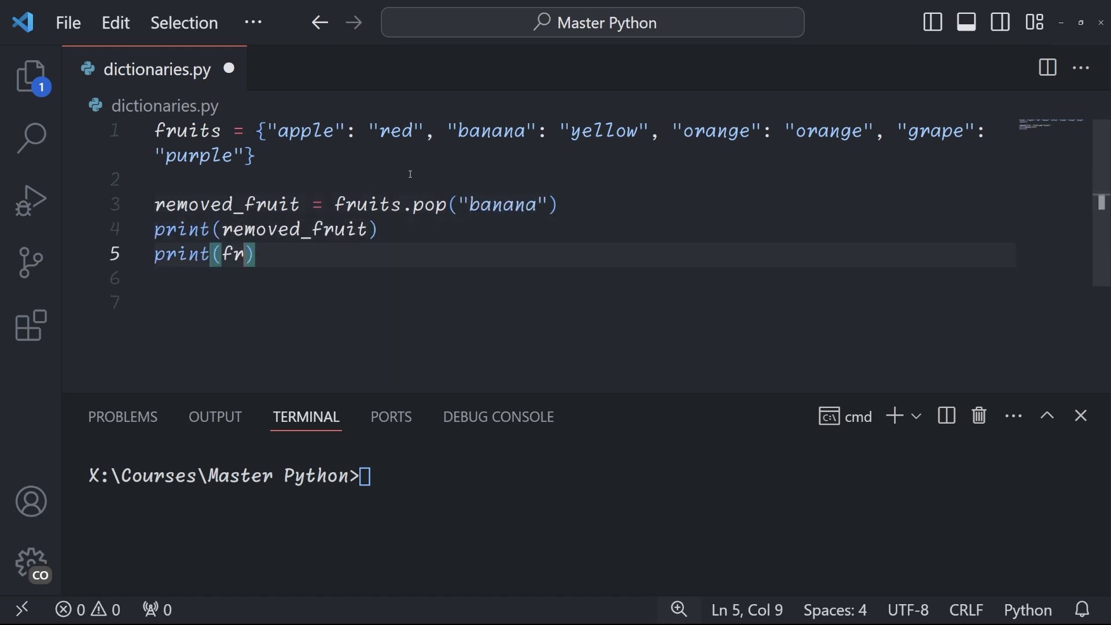
pyautogui.write('uits)')
pyautogui.hotkey('ctrl', 's')
pyautogui.click(428, 475)
pyautogui.write('python dictionaries.py')
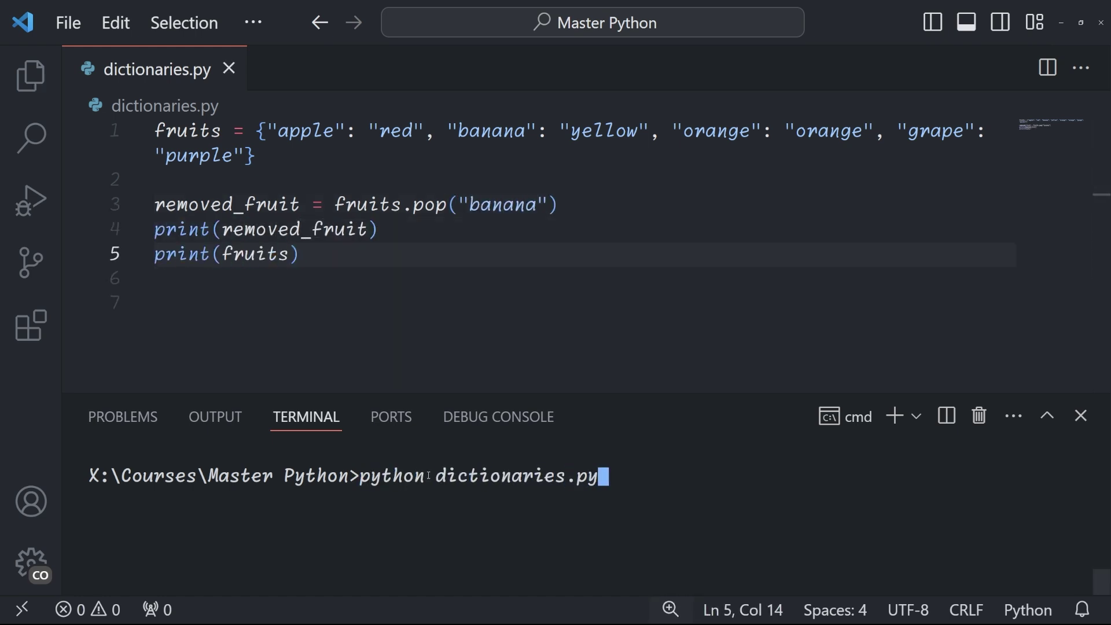
pyautogui.press('Return')
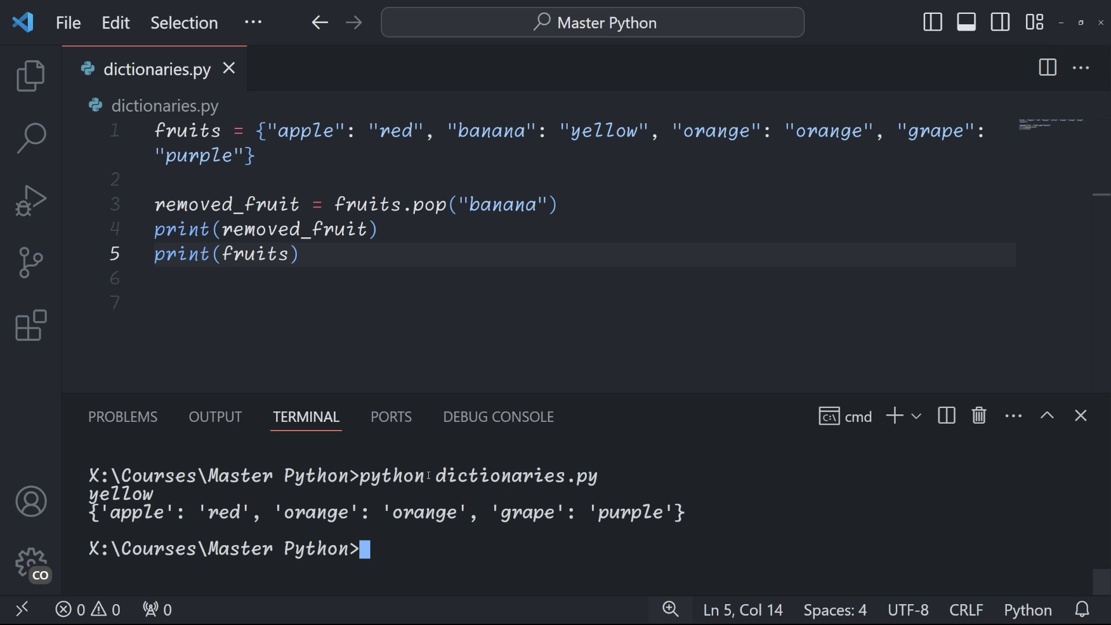
# Replace the old example with fruits.pop("mango", "Not found") and rerun, printing Not found.
pyautogui.moveTo(299, 254); pyautogui.dragTo(155, 203)
pyautogui.press('BackSpace')
pyautogui.write('safe_remove')
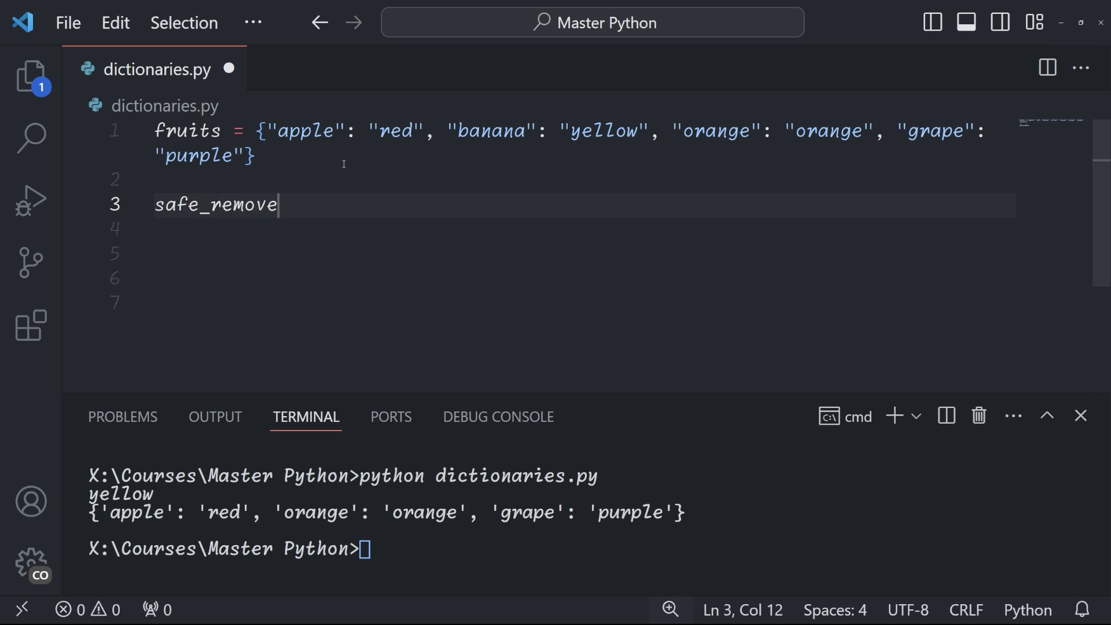
pyautogui.write(' = fruits.pop("mango", "No')
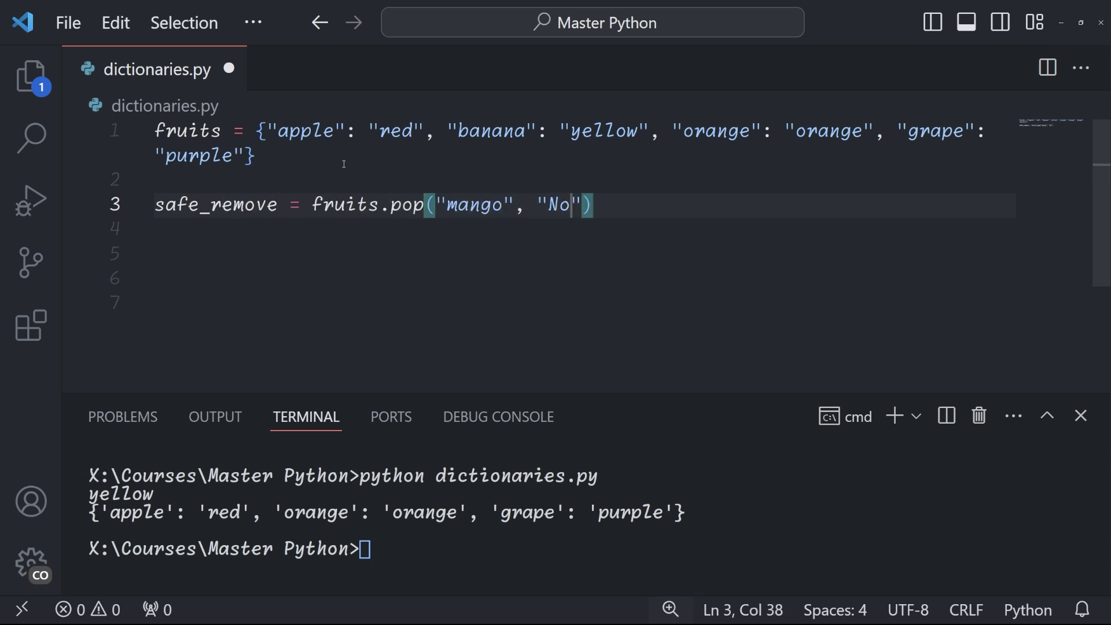
pyautogui.write('t found")')
pyautogui.press('Return')
pyautogui.write('print(safe_re')
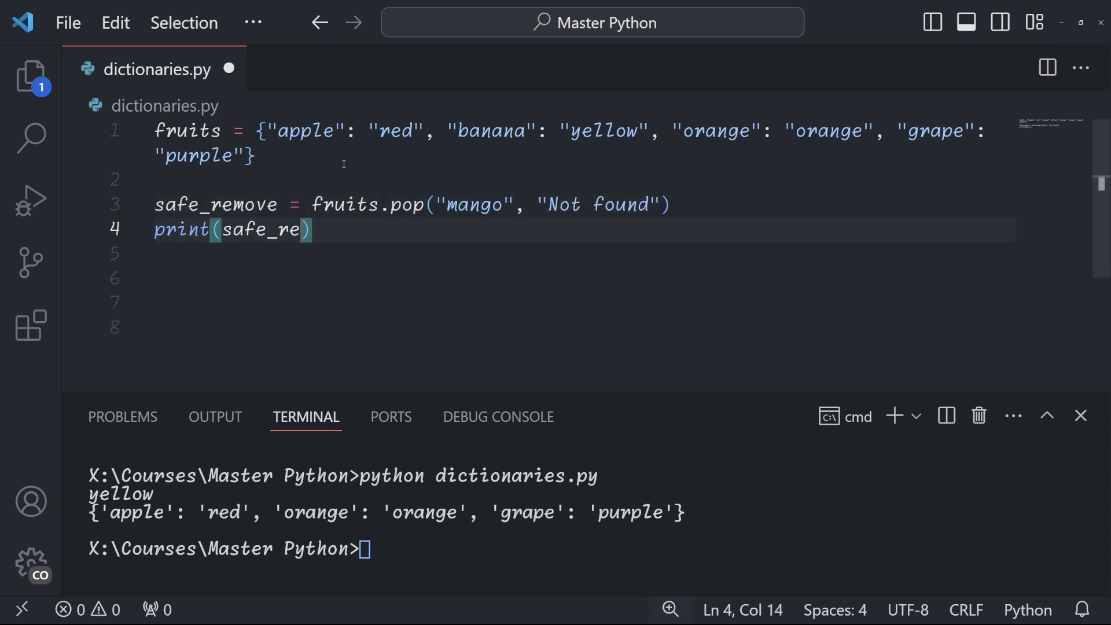
pyautogui.write('move)')
pyautogui.hotkey('ctrl', 's')
pyautogui.click(424, 575)
pyautogui.press('Up')
pyautogui.press('Return')
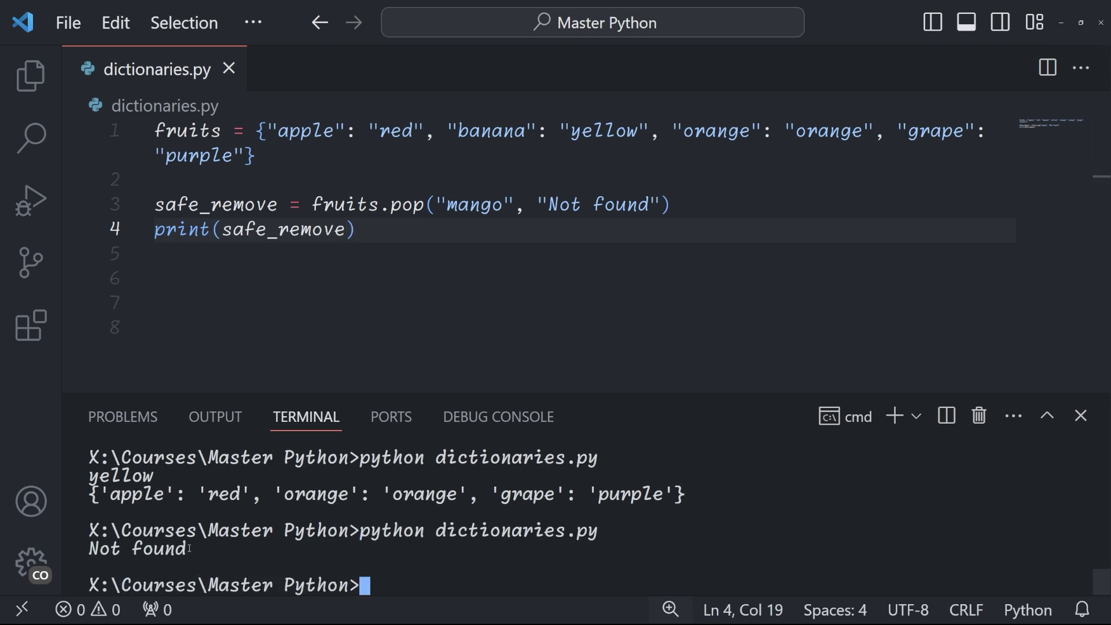
pyautogui.moveTo(189, 547); pyautogui.dragTo(91, 544)
pyautogui.click(416, 587)
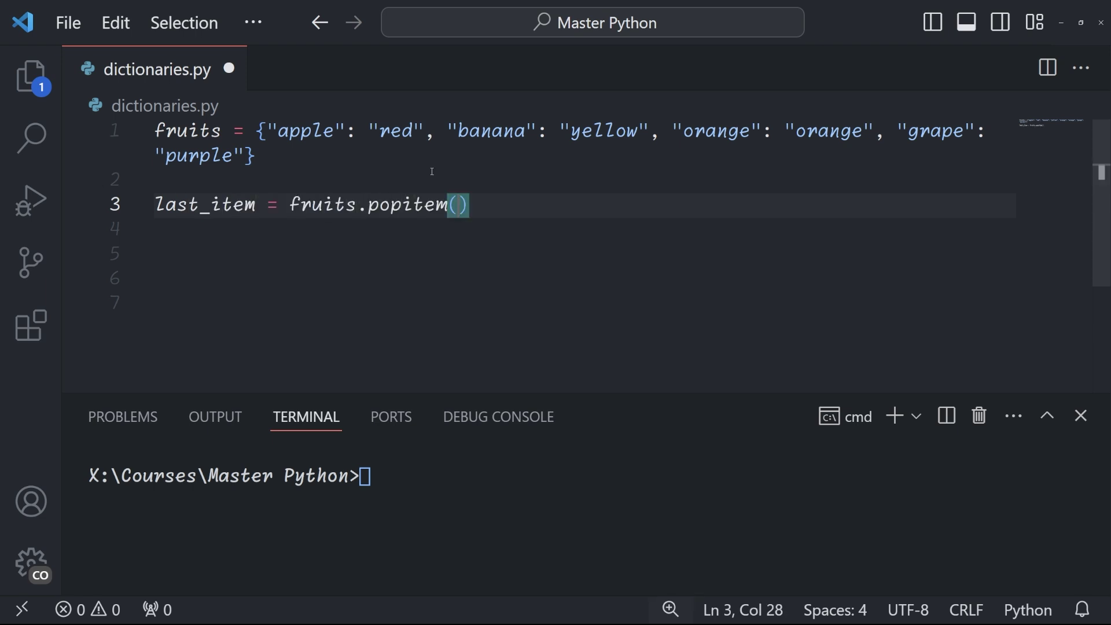
# Print the result of fruits.popitem() and rerun, showing ('grape', 'purple').
pyautogui.press('Return')
pyautogui.write('print(last_item)')
pyautogui.hotkey('ctrl', 's')
pyautogui.click(456, 483)
pyautogui.write('python di')
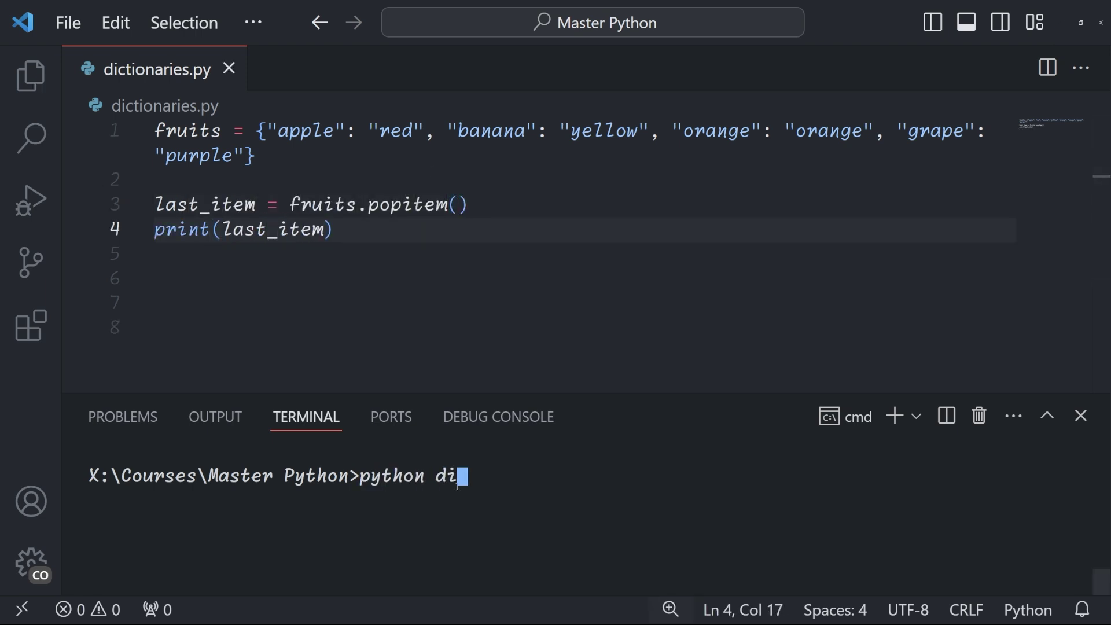
pyautogui.write('ctionaries.py')
pyautogui.press('Return')
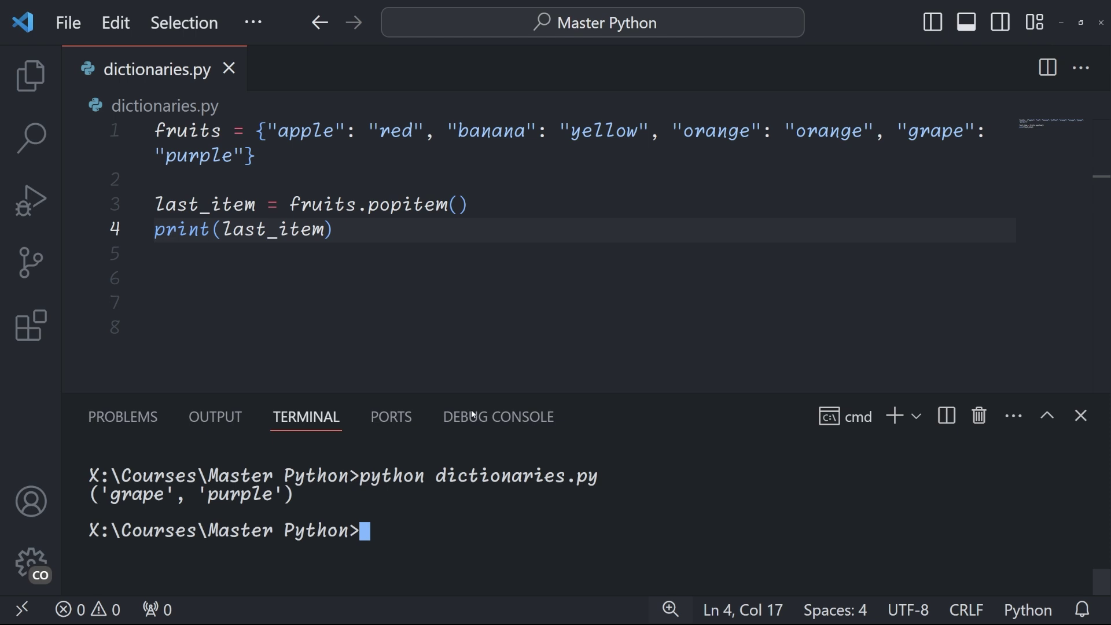
pyautogui.write('print(fruits)')
# Write print(fruits), fruits.clear(), print(fruits) and save the script.
pyautogui.press('Return')
pyautogui.write('fruits.clear()')
pyautogui.press('Return')
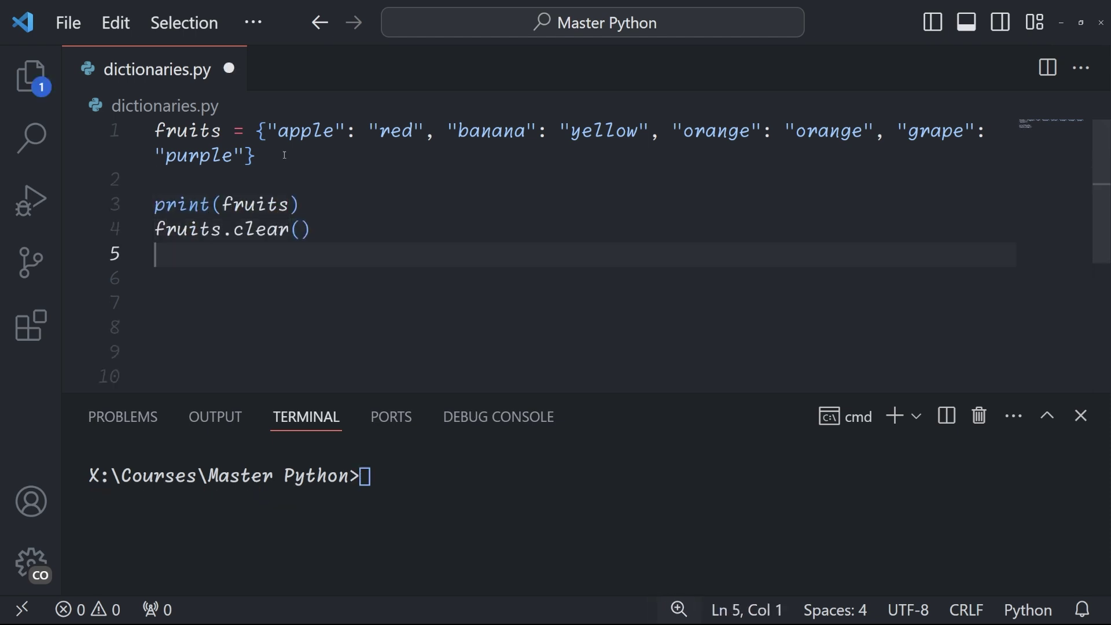
pyautogui.write('print(fruits)')
pyautogui.hotkey('ctrl', 's')
pyautogui.click(417, 474)
pyautogui.write('python dictionaries.py')
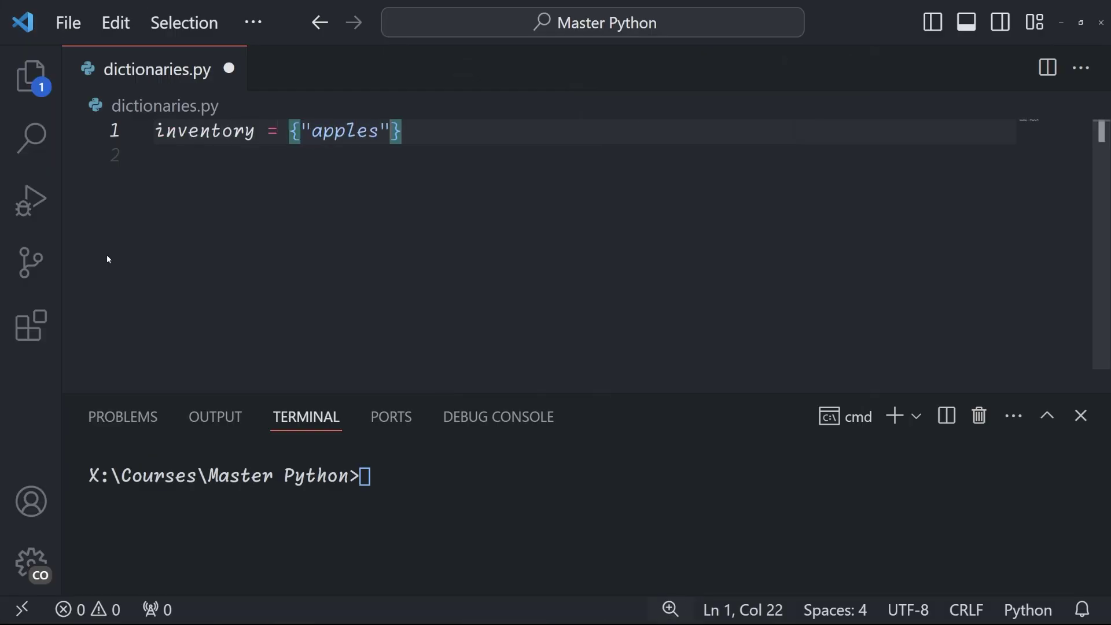
pyautogui.write(': 50, "bananas": 30, "')
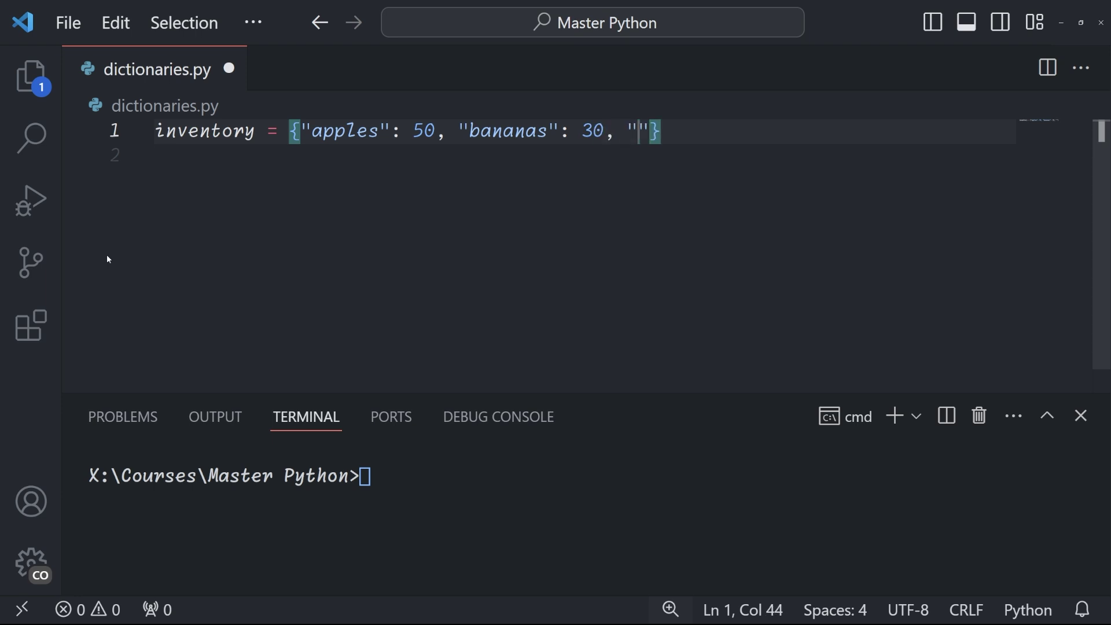
pyautogui.write('oranges": 40}')
# Write the inventory updates and run, printing apples 45, bananas 50 and grapes 25.
pyautogui.press('Return')
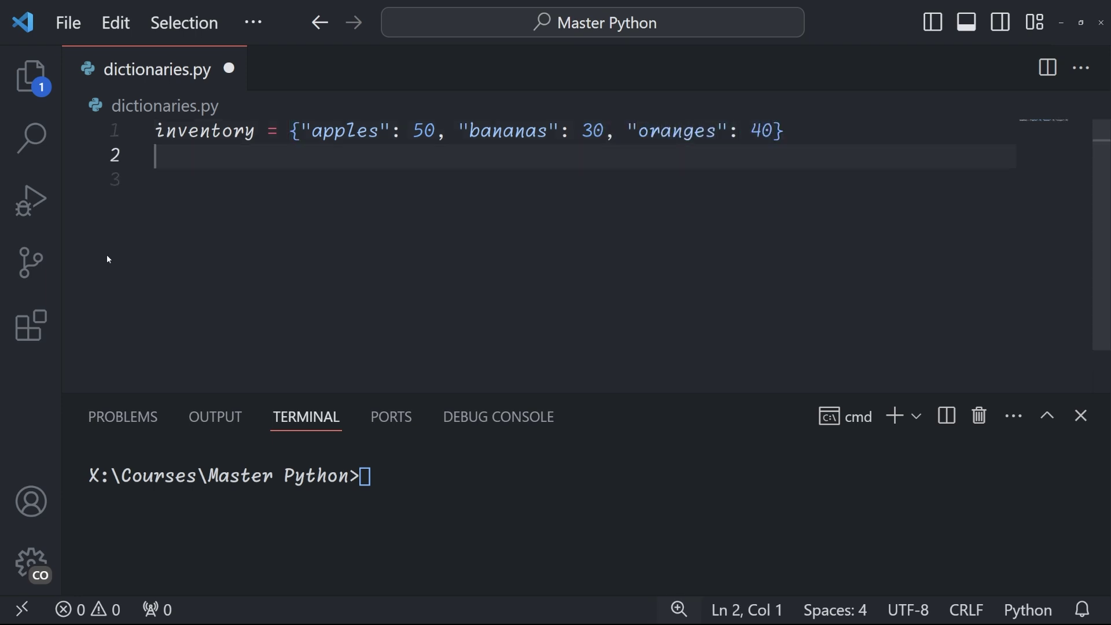
pyautogui.press('Return')
pyautogui.write('inventory["apples"] -')
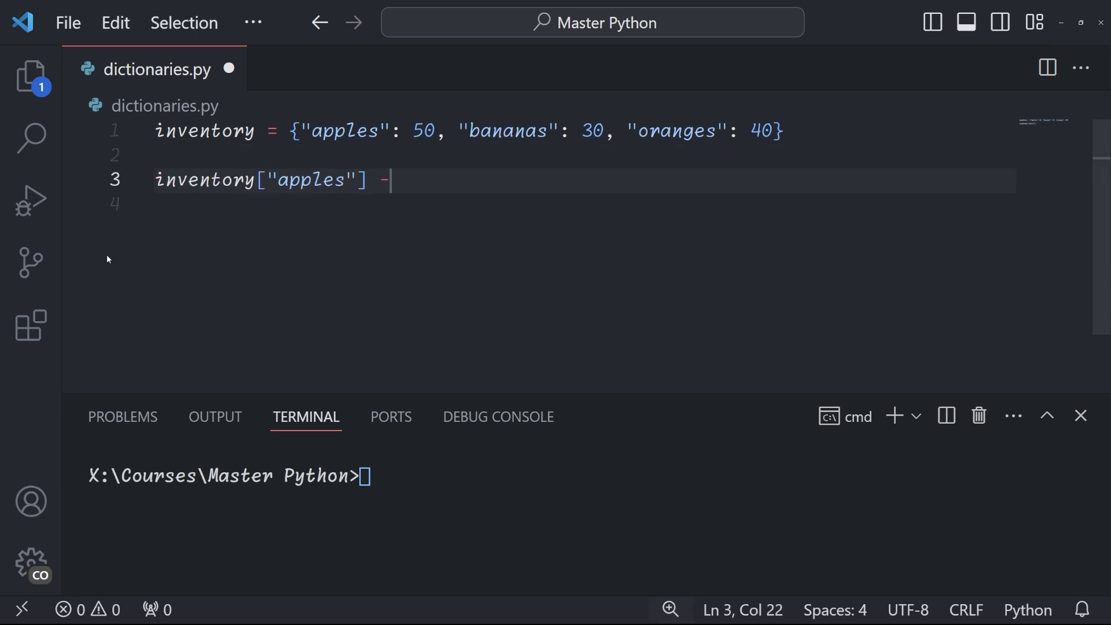
pyautogui.write('= 5')
pyautogui.press('Return')
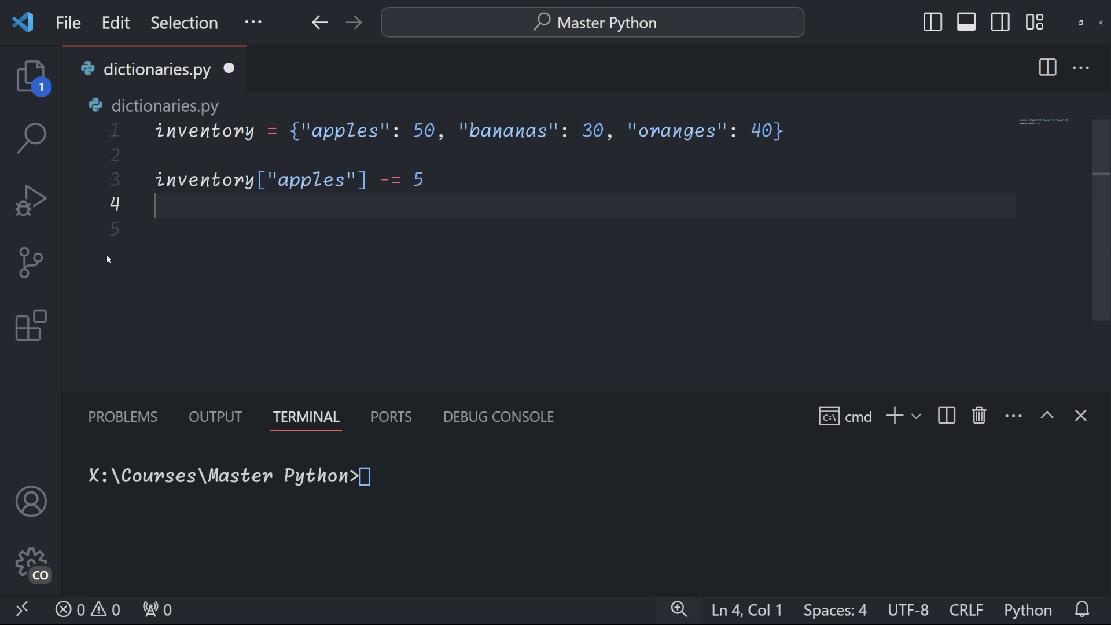
pyautogui.write('inventory["bananas"] += 20')
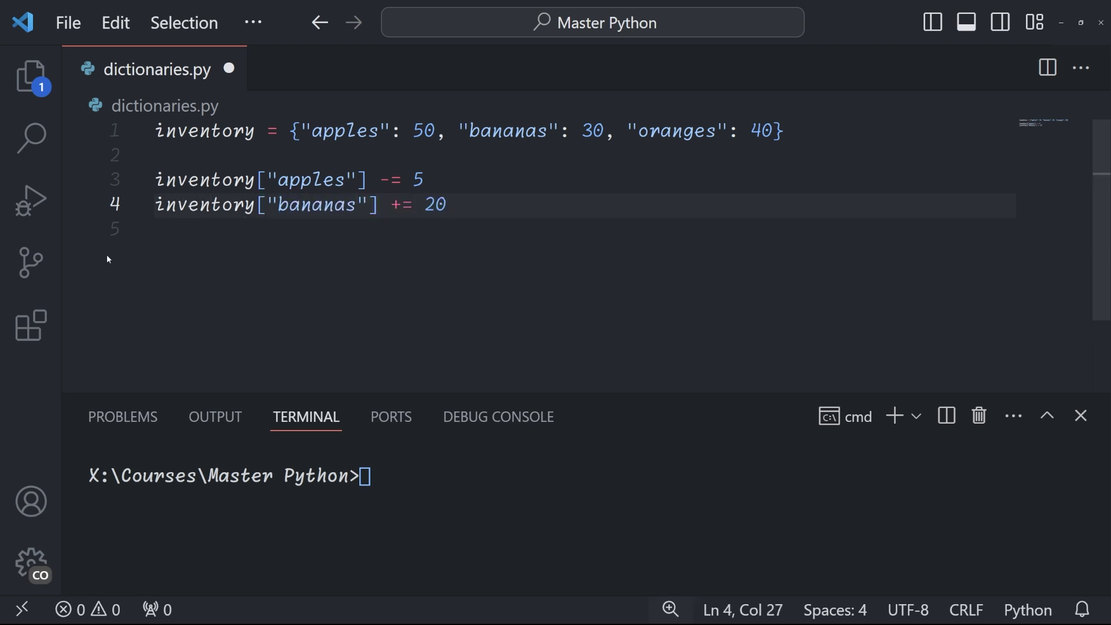
pyautogui.press('Return')
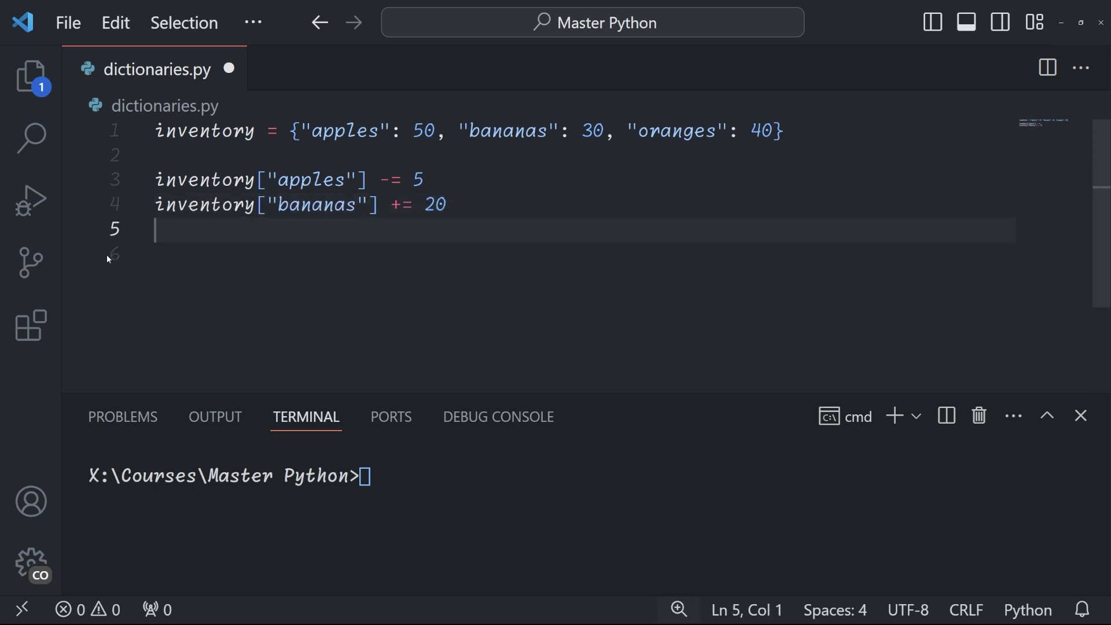
pyautogui.write('i')
pyautogui.write('nventory.pop("oranges"')
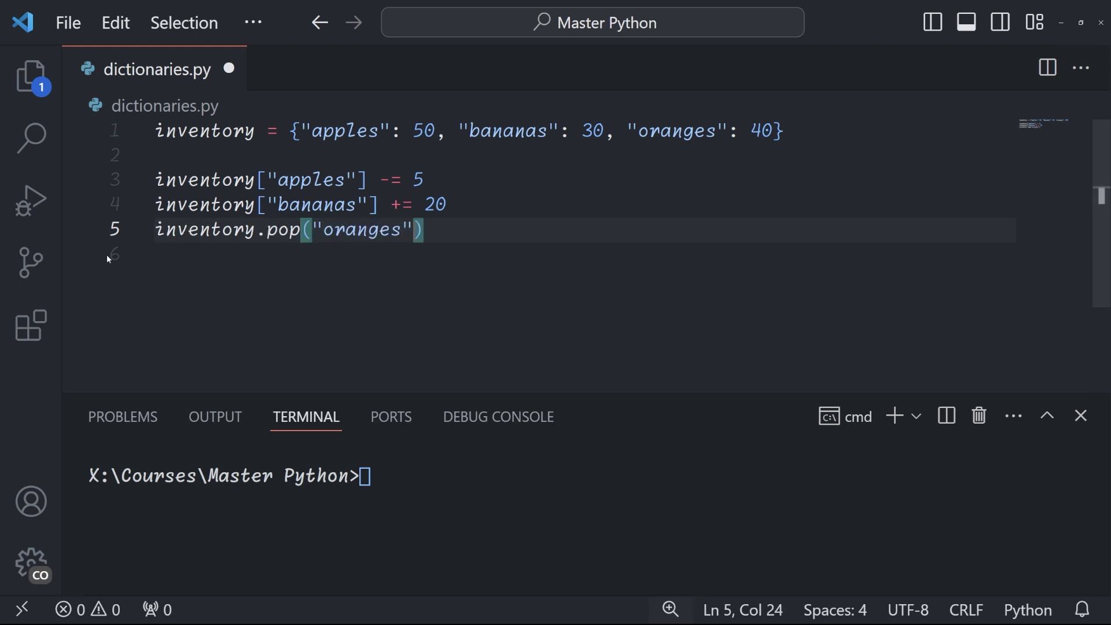
pyautogui.write(')')
pyautogui.press('Return')
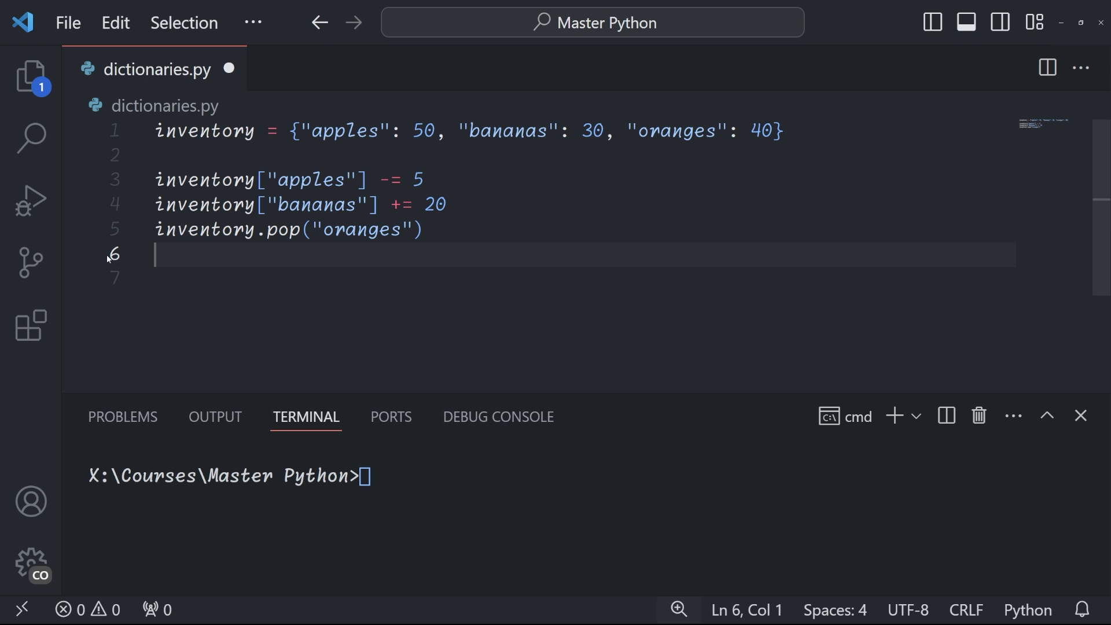
pyautogui.write('inventory["')
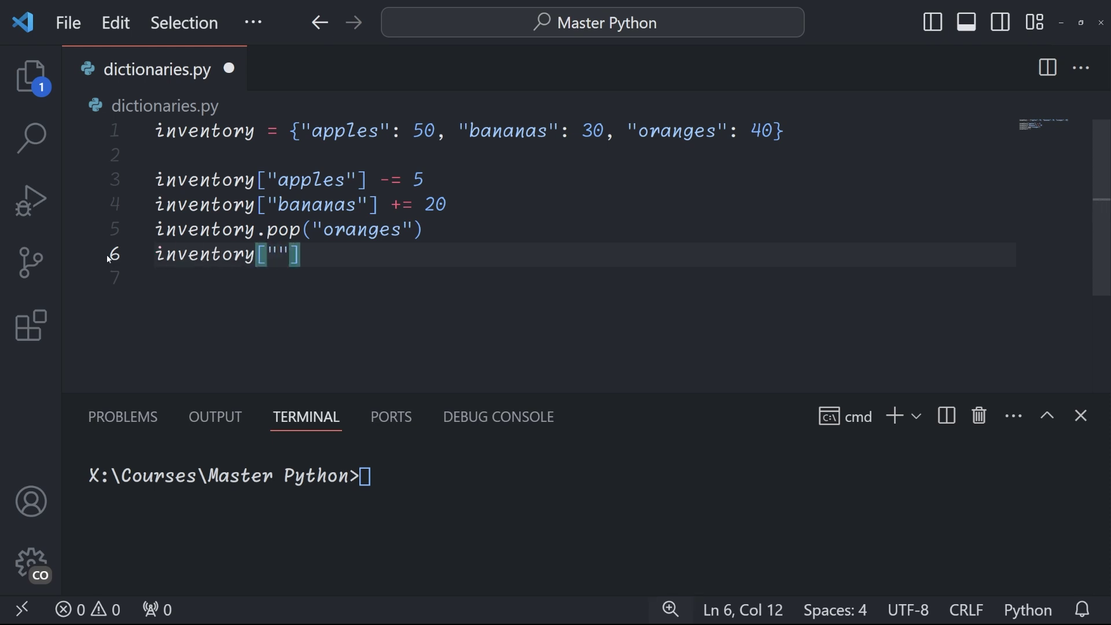
pyautogui.write('grapes"] = 25')
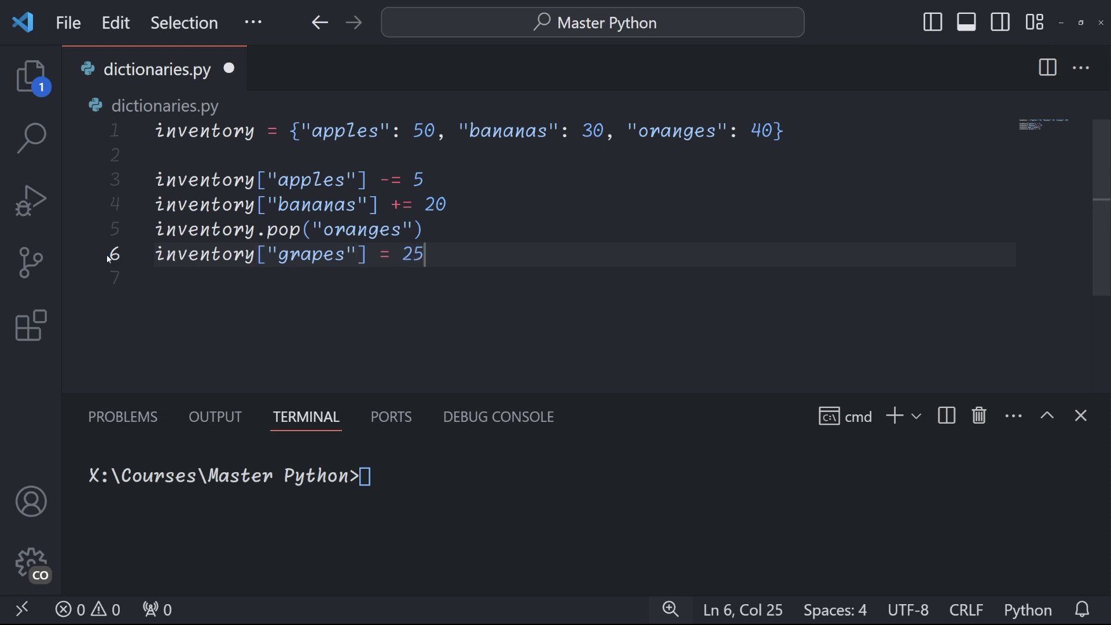
pyautogui.press('Return')
pyautogui.press('Return')
pyautogui.write('print(inventory)')
pyautogui.hotkey('ctrl', 's')
pyautogui.click(457, 477)
pyautogui.write('py')
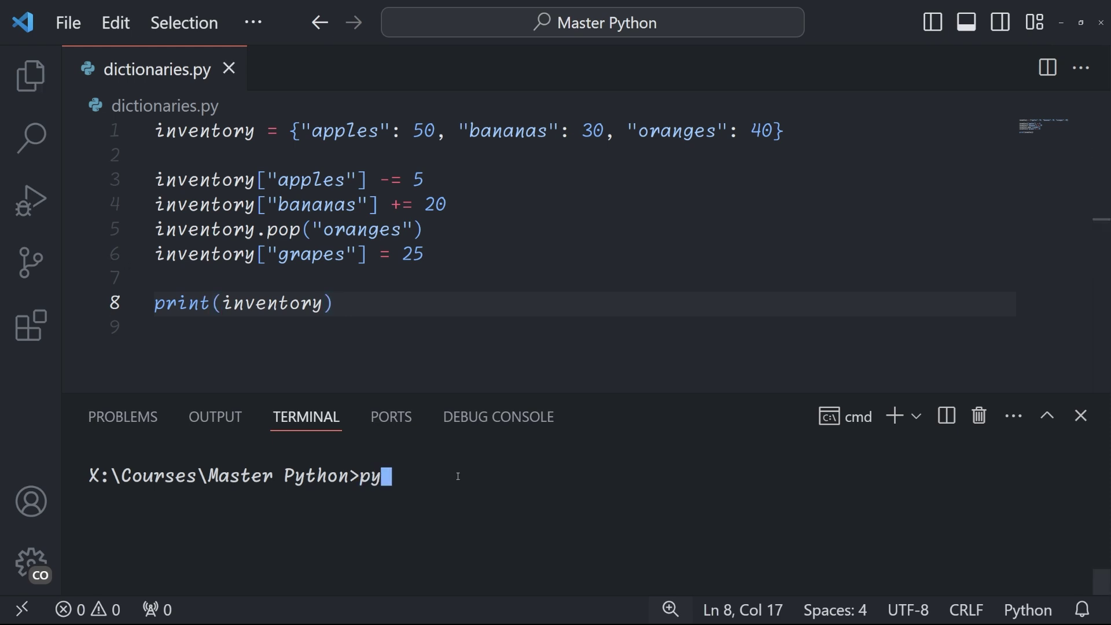
pyautogui.write('thon dictionaries.py')
pyautogui.press('Return')
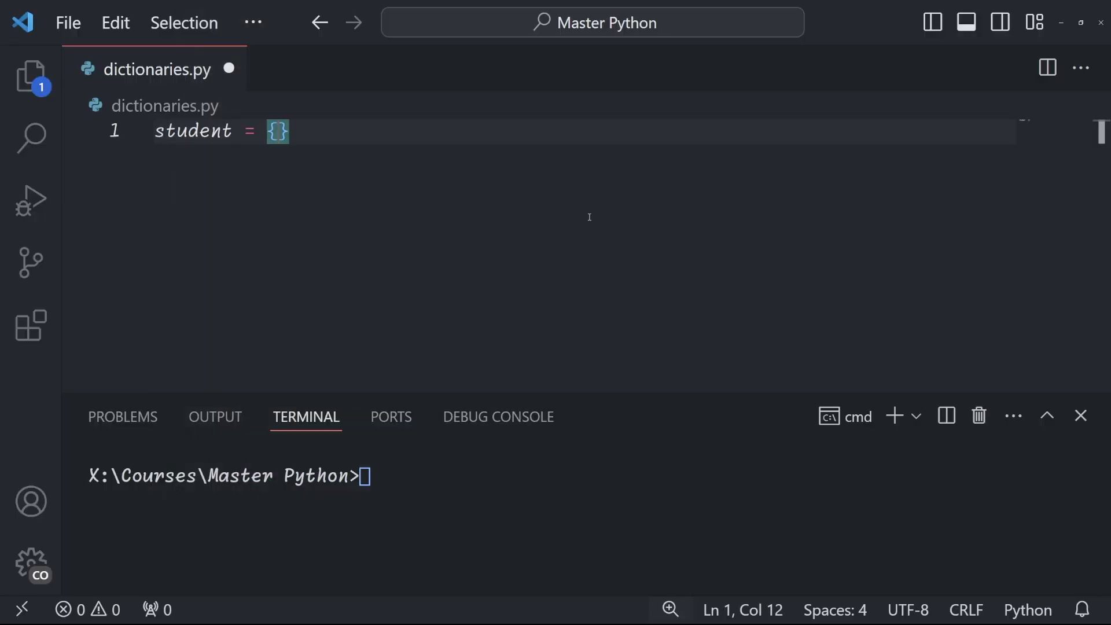
pyautogui.write('"name": "Alice", "age"')
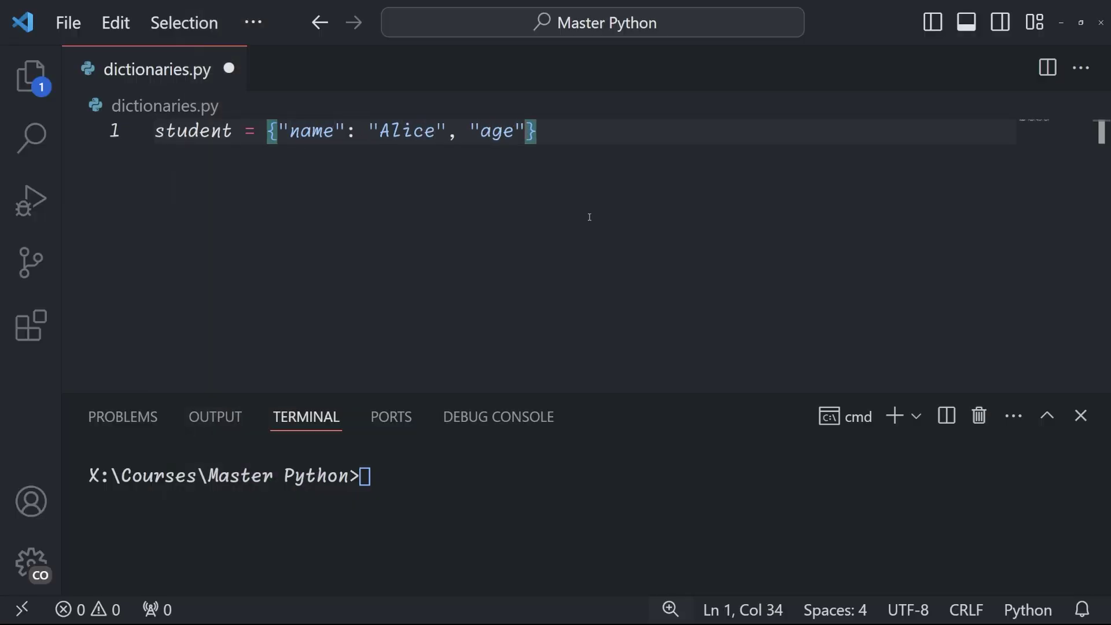
pyautogui.write(': 20, "grade": "A"')
# Print student.keys(), values() and items(), then run to show dict_keys, dict_values, dict_items.
pyautogui.press('End')
pyautogui.press('Return')
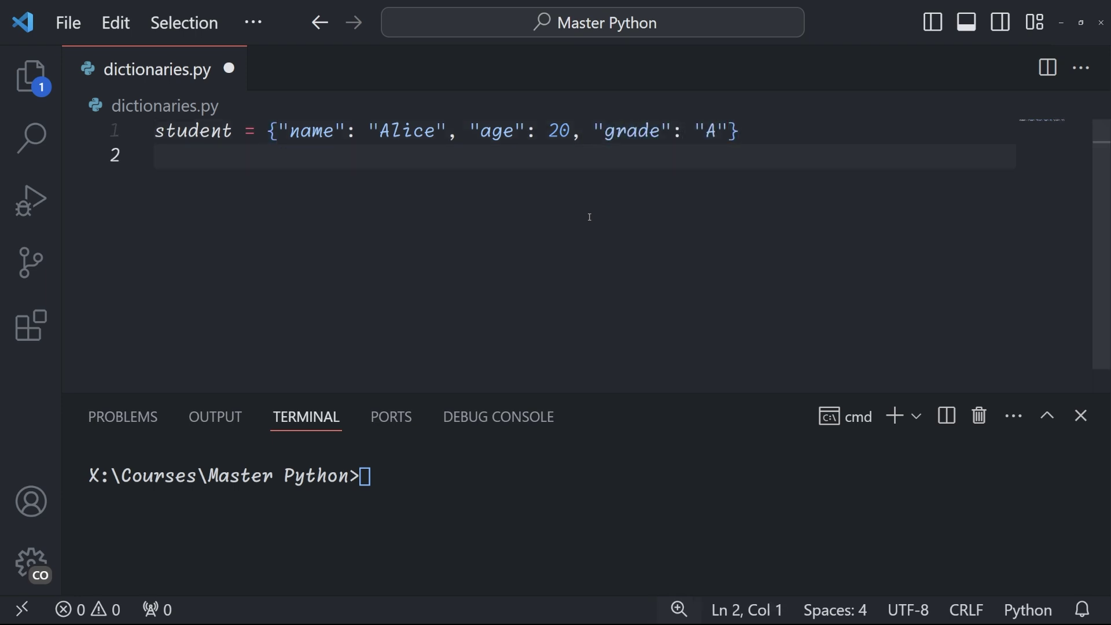
pyautogui.press('Return')
pyautogui.write('print(student.keys()')
pyautogui.press('End')
pyautogui.press('Return')
pyautogui.write('print(student.')
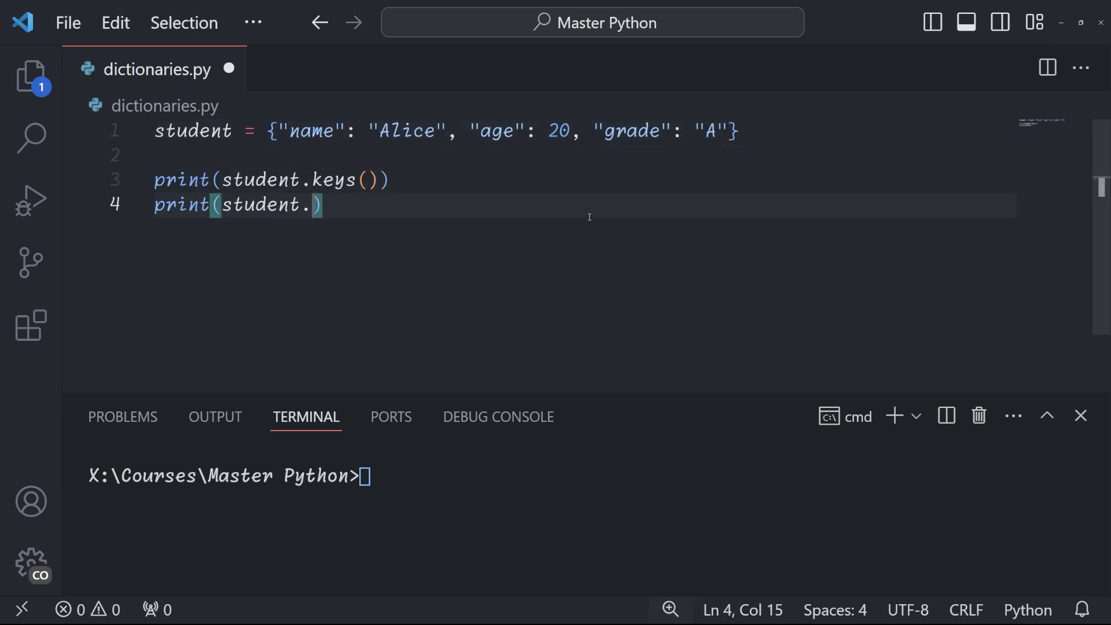
pyautogui.write('values()')
pyautogui.press('End')
pyautogui.press('Return')
pyautogui.write('print(student.items()')
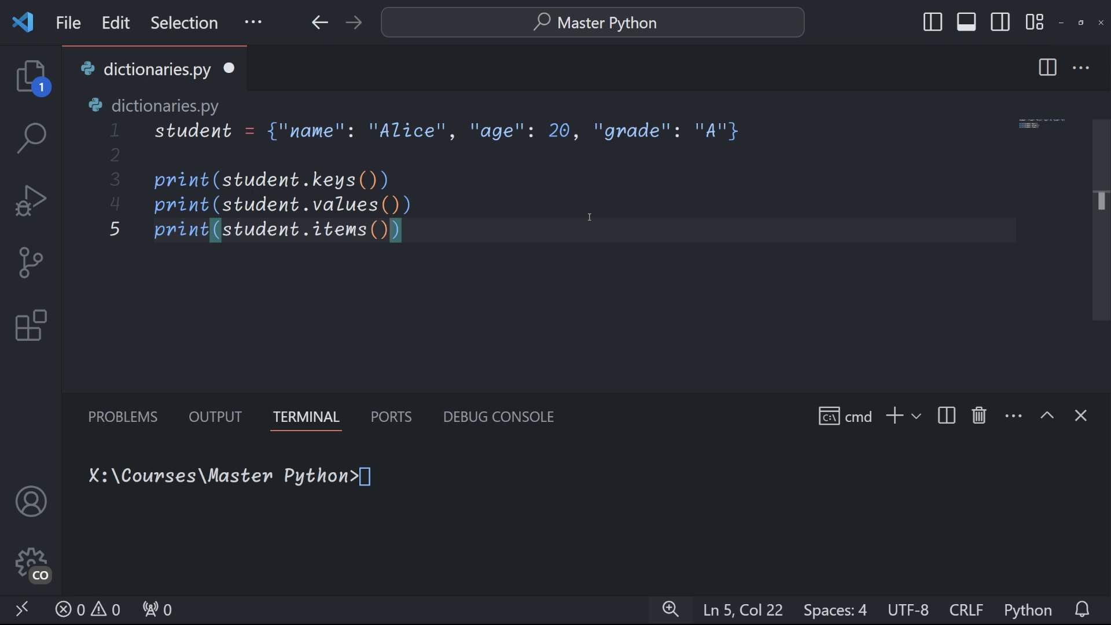
pyautogui.hotkey('ctrl', 's')
pyautogui.click(397, 477)
pyautogui.write('pyt')
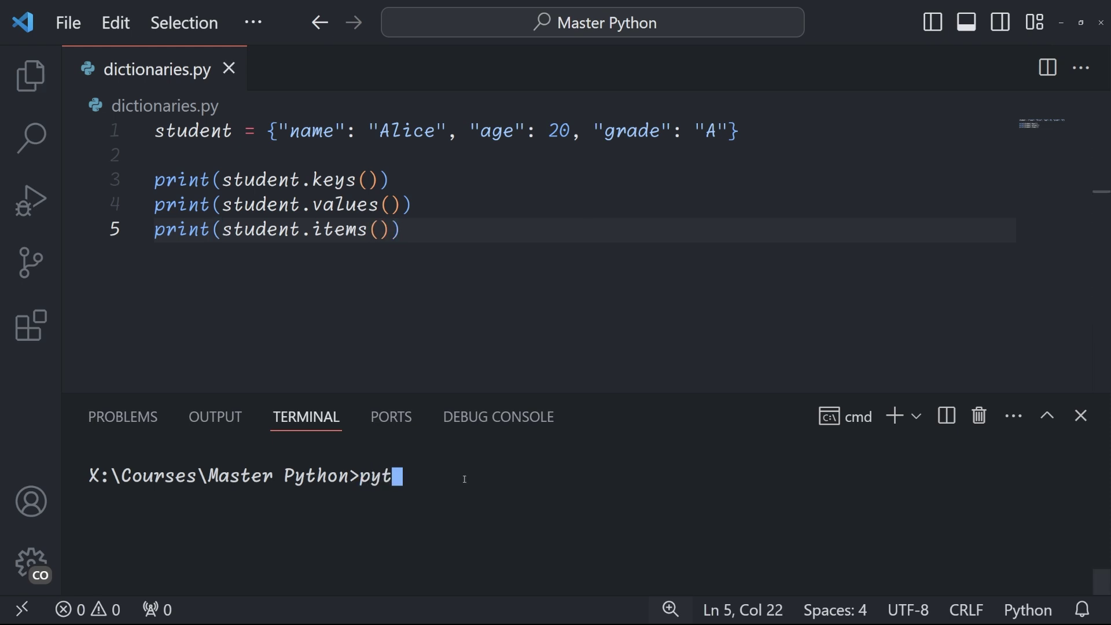
pyautogui.write('hon dictionaries.py')
pyautogui.press('Return')
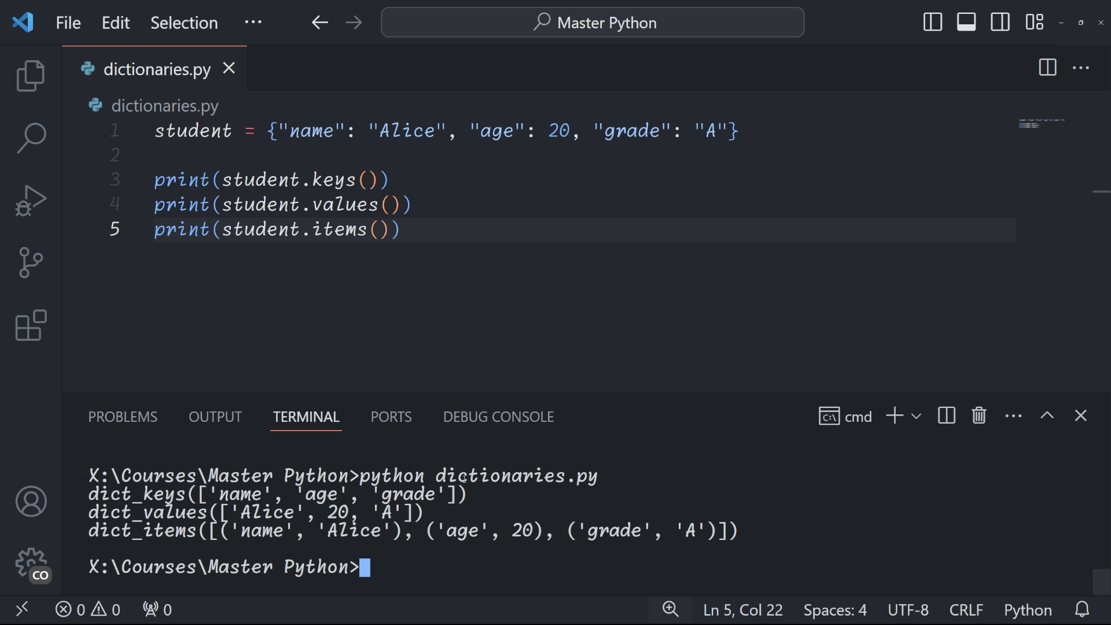
pyautogui.write('for key, value')
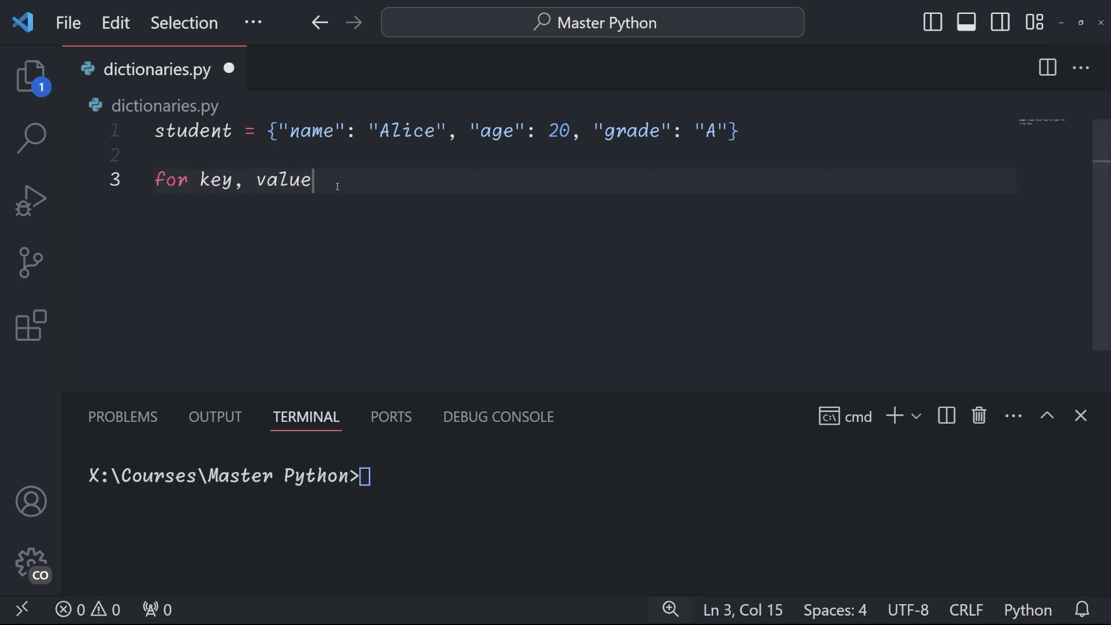
pyautogui.write(' in students.')
# Loop over student.items() and run, printing name: Alice, age: 20 and grade: A.
pyautogui.press('BackSpace')
pyautogui.press('BackSpace')
pyautogui.write('.items():')
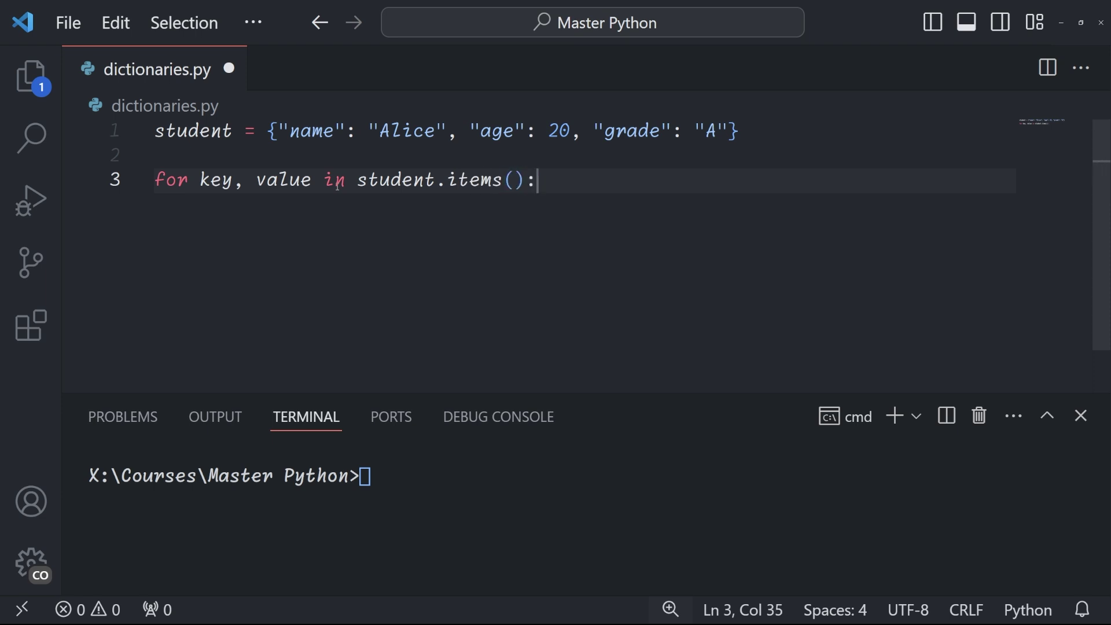
pyautogui.press('Return')
pyautogui.write('print(f"{key}: {value')
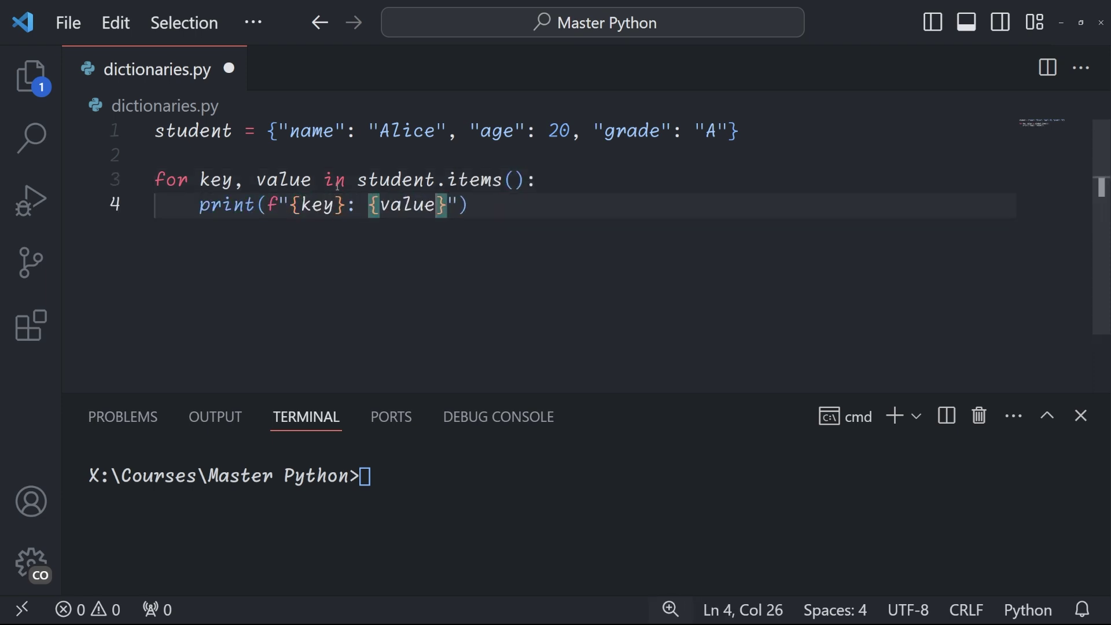
pyautogui.hotkey('ctrl', 's')
pyautogui.click(378, 472)
pyautogui.write('python dictionaries.py')
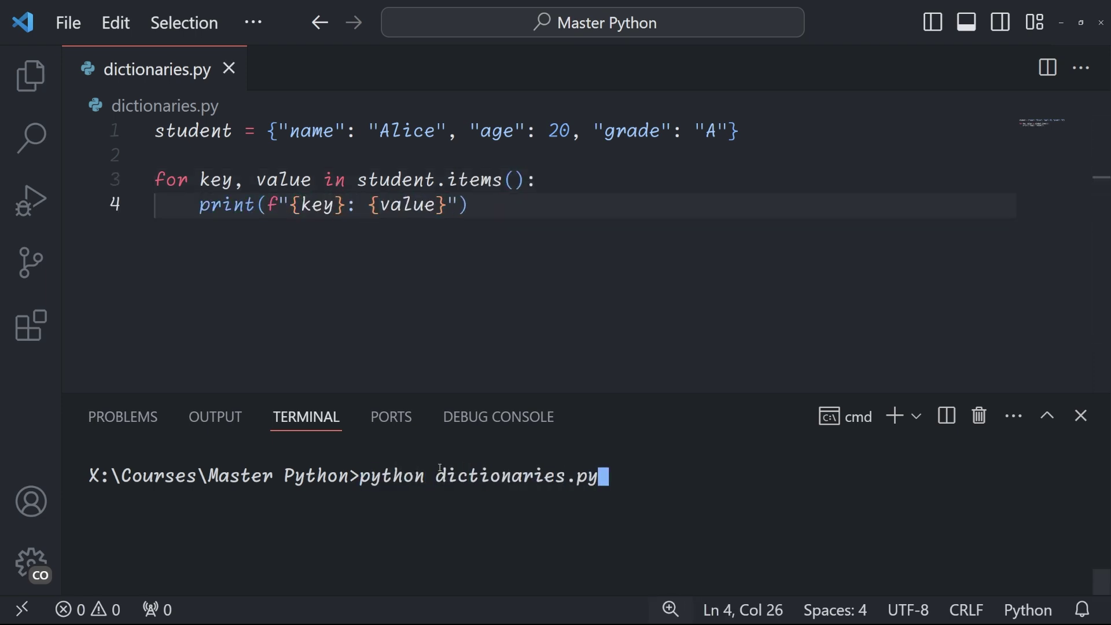
pyautogui.press('Return')
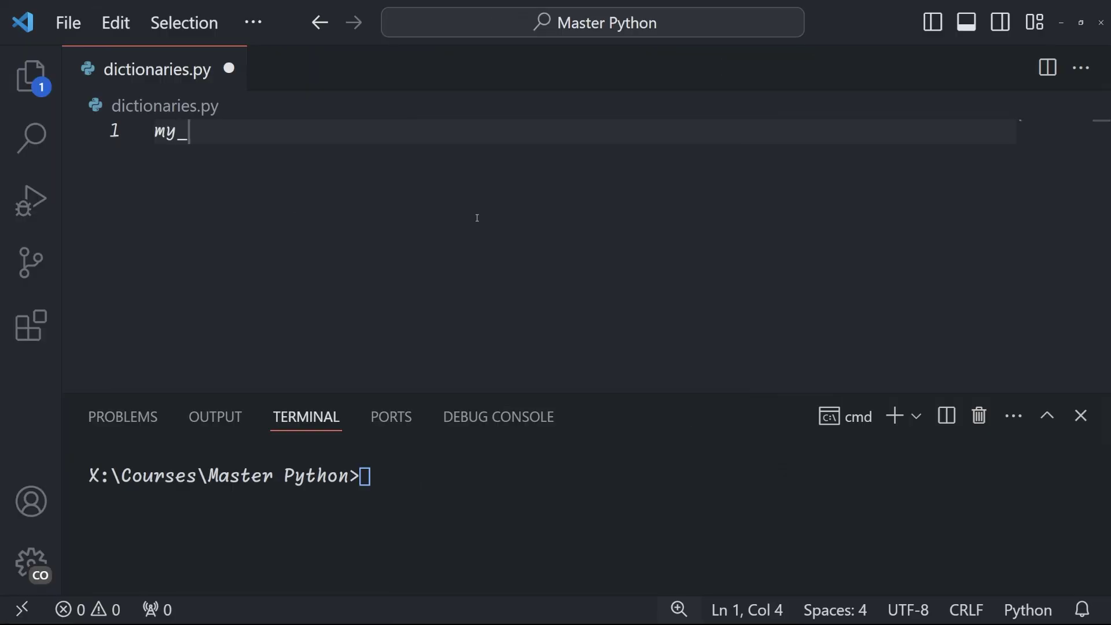
pyautogui.write('dict = {"a": 1, "b": 2}')
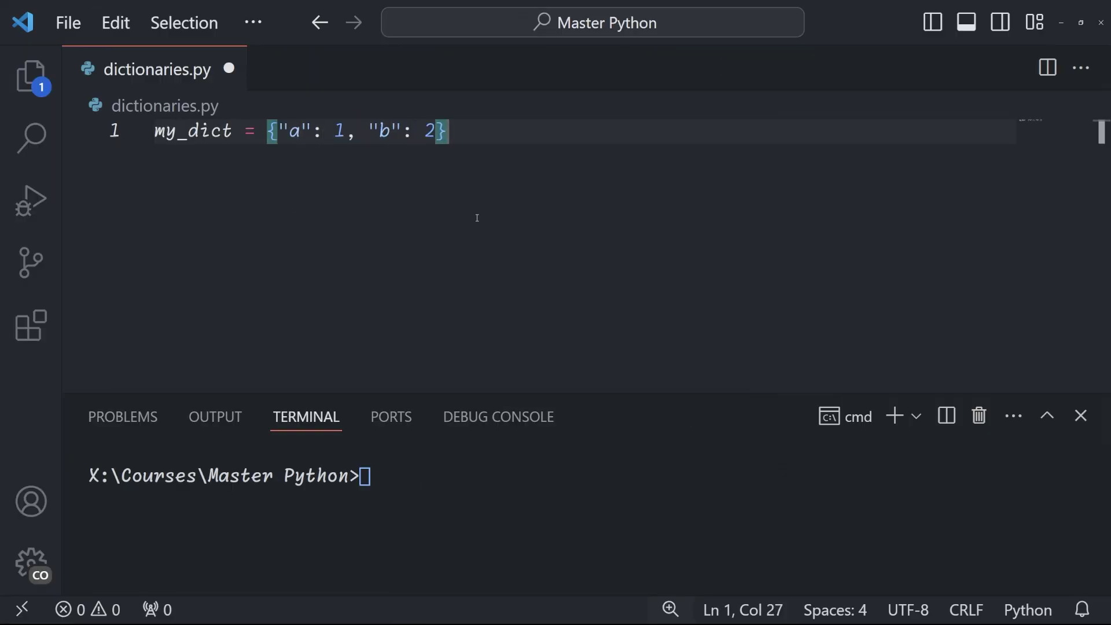
# Write the my_dict keys_view example that adds key c, and run it.
pyautogui.press('Return')
pyautogui.write('keys_view = my_dict.keys(')
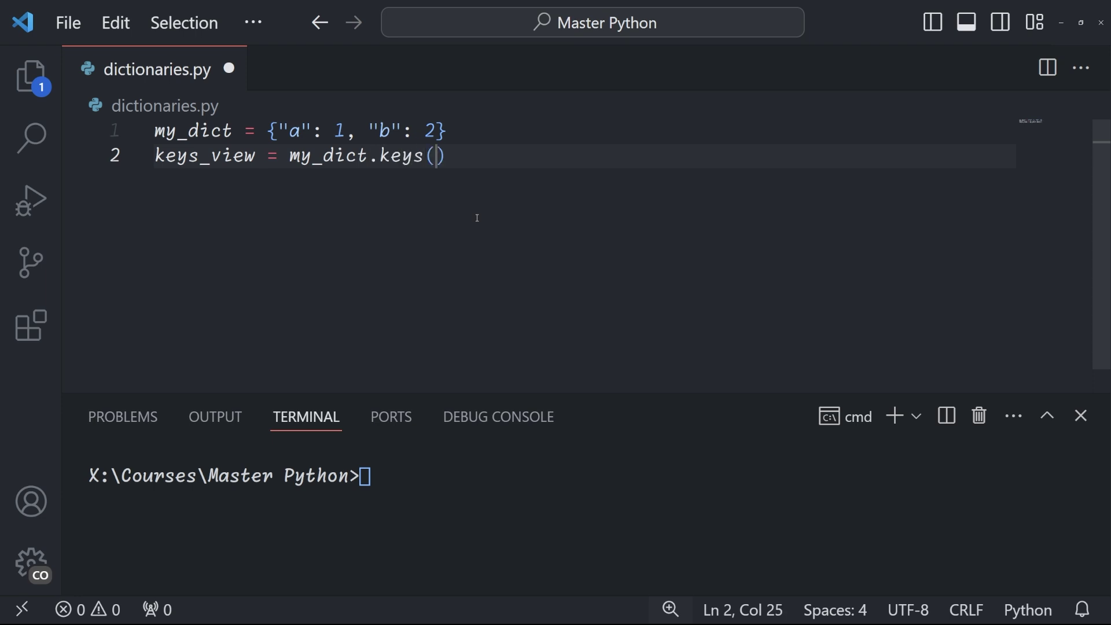
pyautogui.write(')')
pyautogui.press('Return')
pyautogui.press('Return')
pyautogui.write('print(keys_view)')
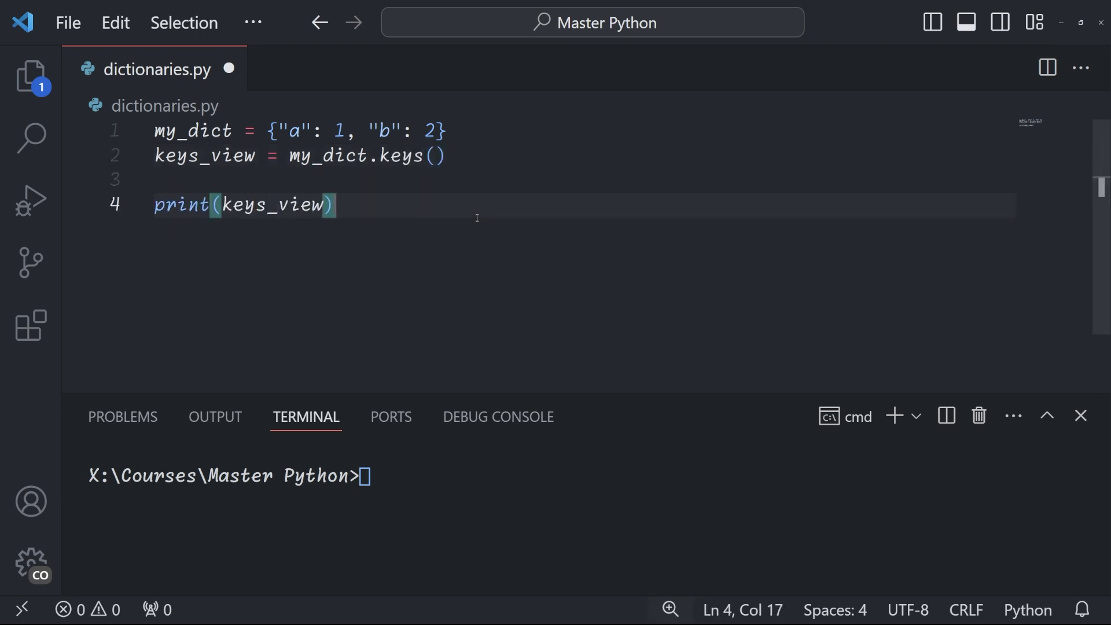
pyautogui.press('Return')
pyautogui.press('Return')
pyautogui.write('my_dict["c"]')
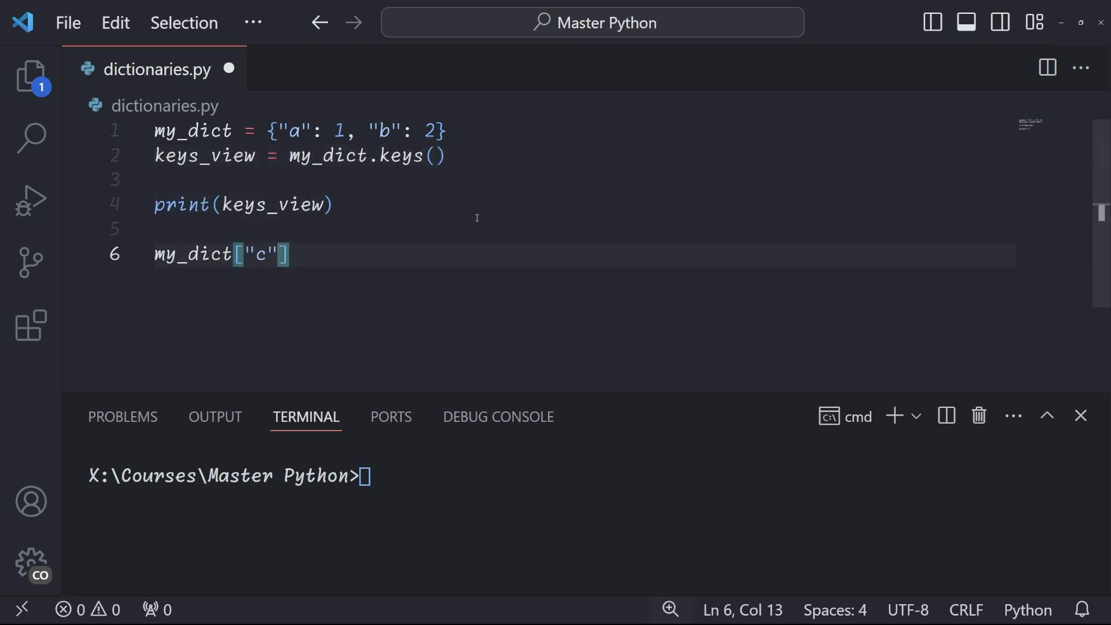
pyautogui.write(' = 3')
pyautogui.press('Return')
pyautogui.write('print(keys_view)')
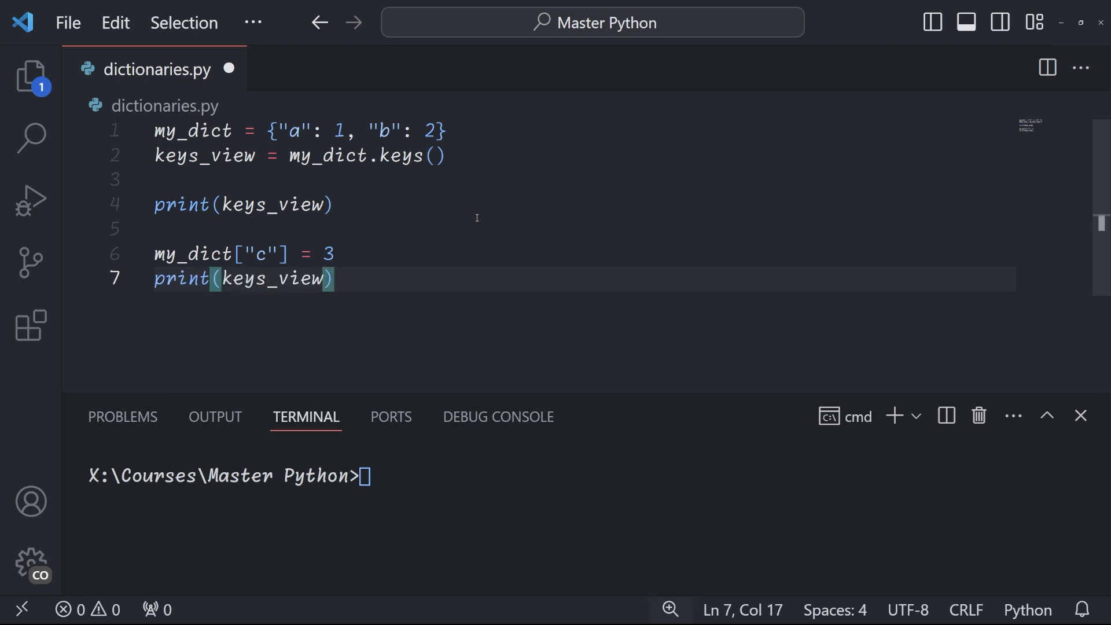
pyautogui.hotkey('ctrl', 's')
pyautogui.click(424, 461)
pyautogui.write('python dictionaries.py')
pyautogui.press('Return')
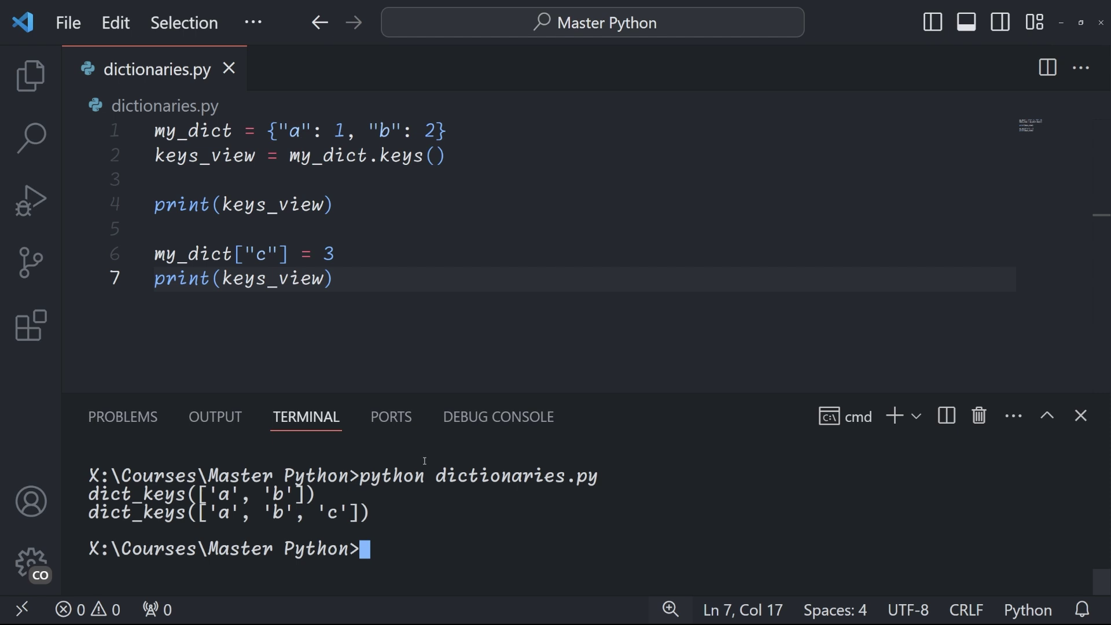
# Wrap my_dict.keys() in list() and rerun, printing ['a', 'b'] twice.
pyautogui.click(289, 156)
pyautogui.write('list(')
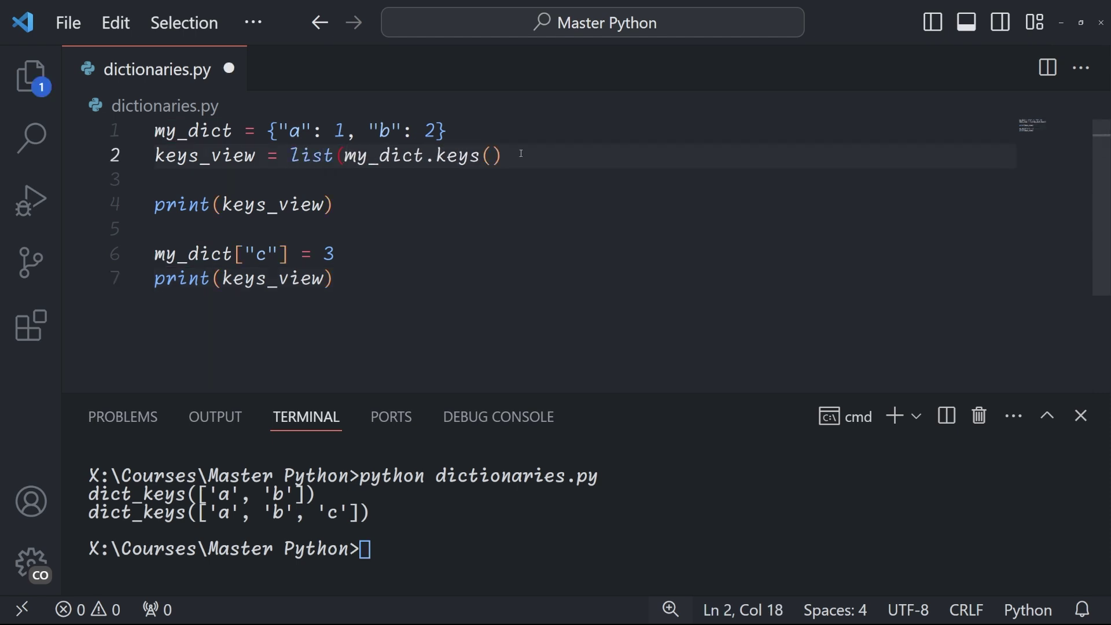
pyautogui.press('End')
pyautogui.write(')')
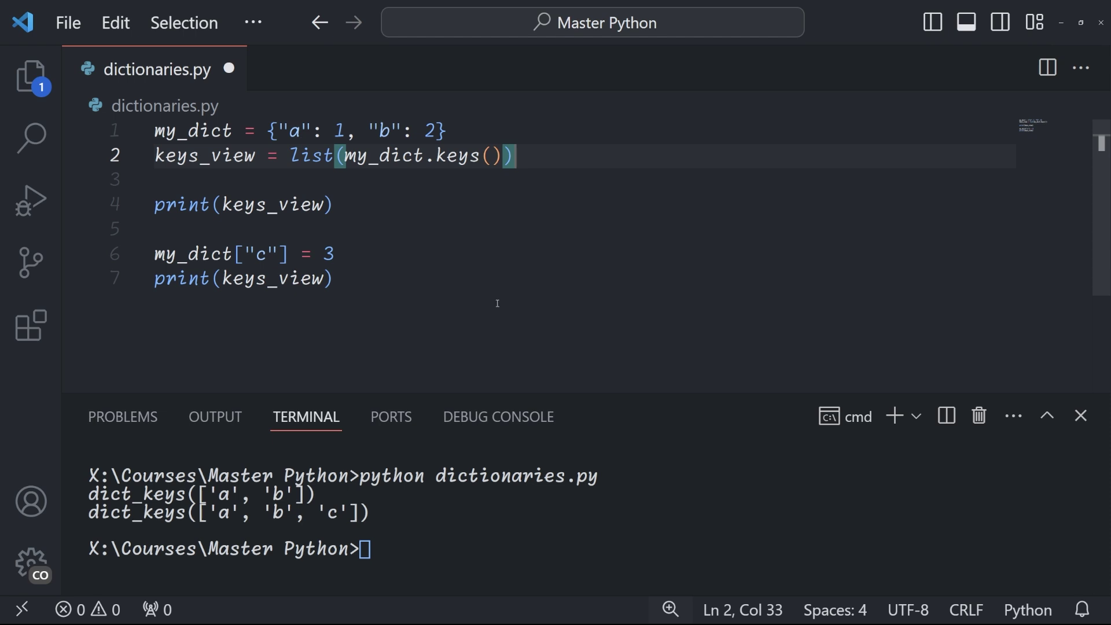
pyautogui.hotkey('ctrl', 's')
pyautogui.hotkey('ctrl', '`')
pyautogui.press('Up')
pyautogui.press('Return')
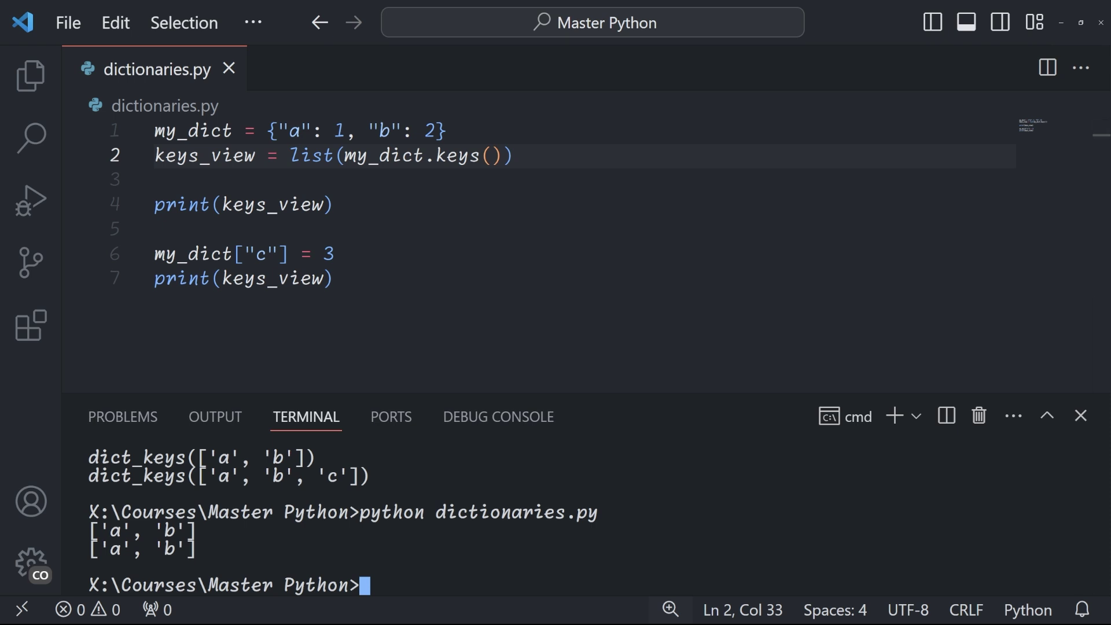
pyautogui.write('riginal = {"a": 1, "b": 2')
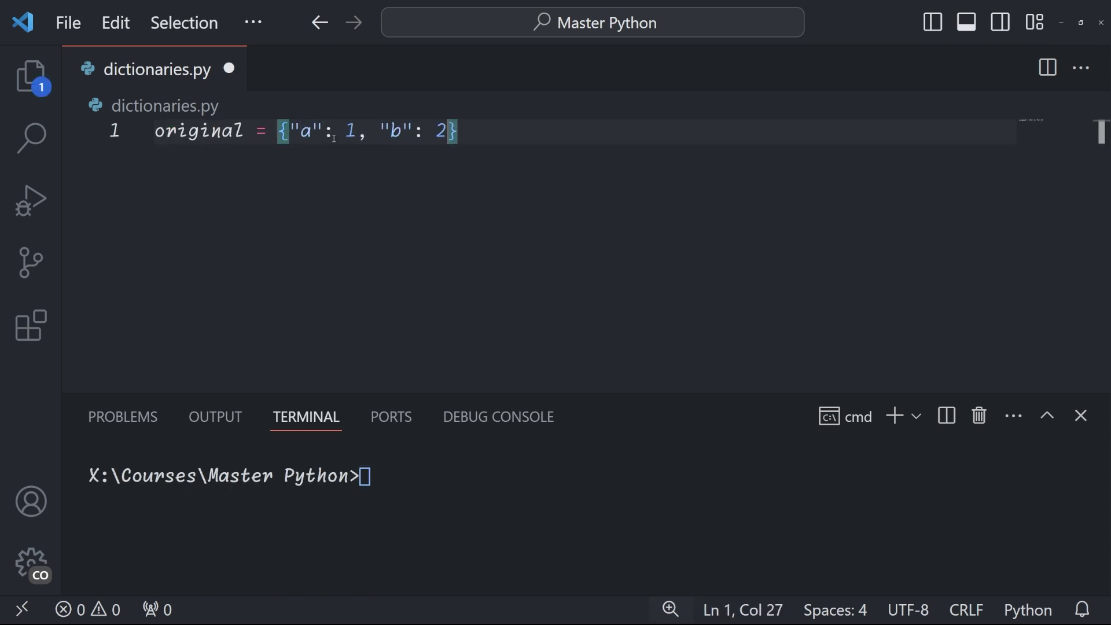
# Write the original/copied .copy() example with two prints and run it.
pyautogui.press('Return')
pyautogui.write('copied = original.copy()')
pyautogui.press('Return')
pyautogui.press('Return')
pyautogui.write('copied["c"')
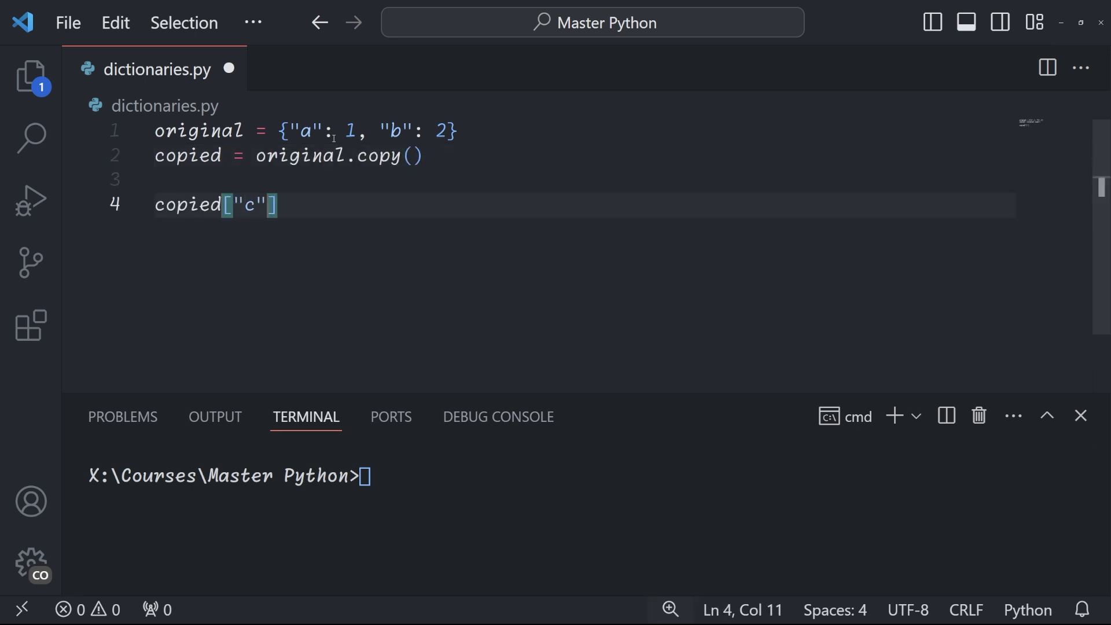
pyautogui.write('] = 3 print(original) print(copied)')
pyautogui.hotkey('ctrl', 's')
pyautogui.click(499, 482)
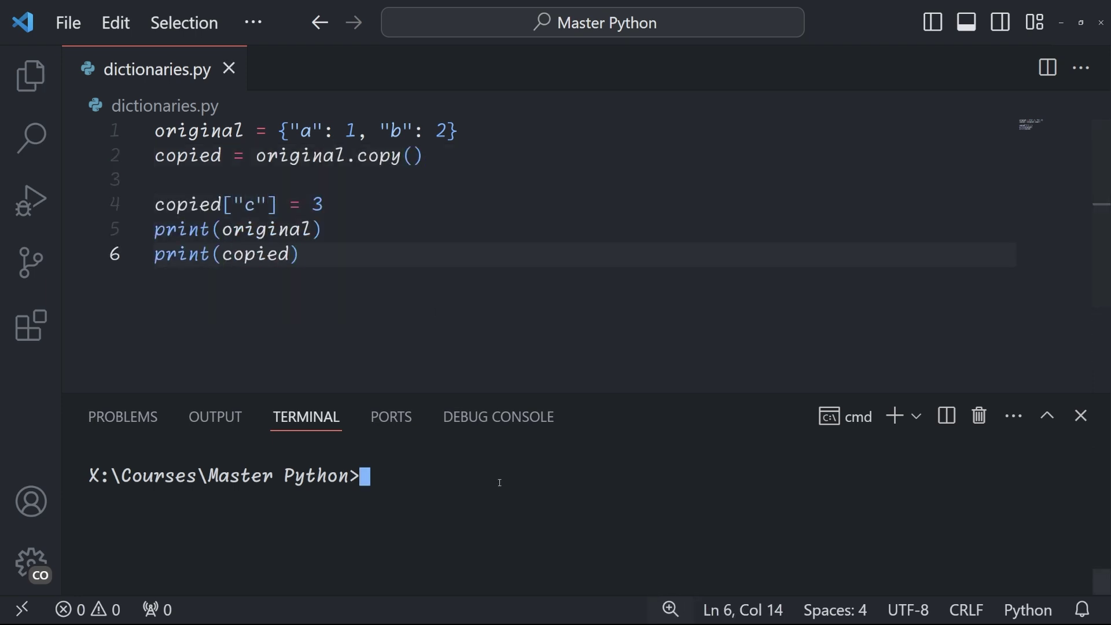
pyautogui.write('python dictionaries.py')
pyautogui.press('Return')
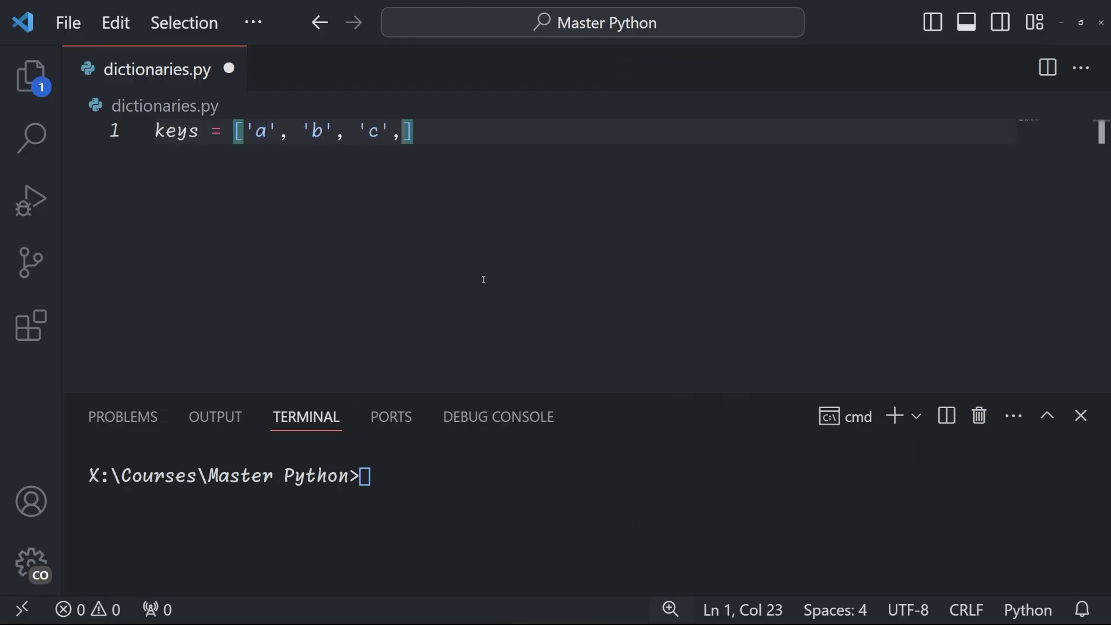
# Write dict.fromkeys(keys, default_value) with default 0 and run, printing {'a': 0, 'b': 0, 'c': 0}.
pyautogui.press('BackSpace')
pyautogui.press('End')
pyautogui.press('Return')
pyautogui.write('default_value')
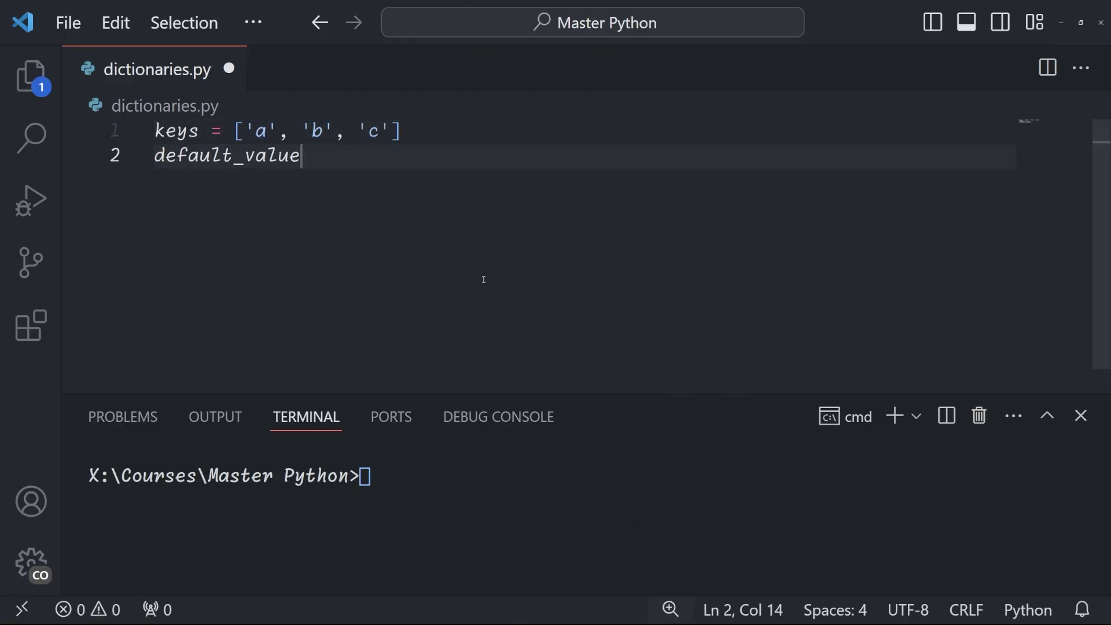
pyautogui.write(' = 0')
pyautogui.press('Return')
pyautogui.press('Return')
pyautogui.write('new_dict = dict.fromke')
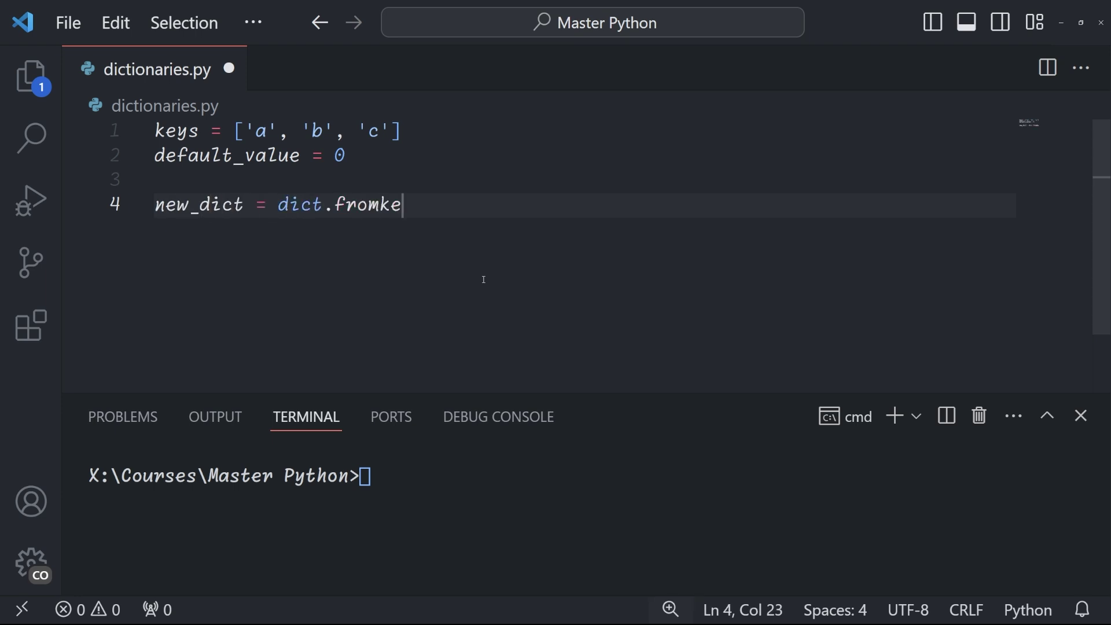
pyautogui.write('ys(keys, default_value)')
pyautogui.press('Return')
pyautogui.write('print(n')
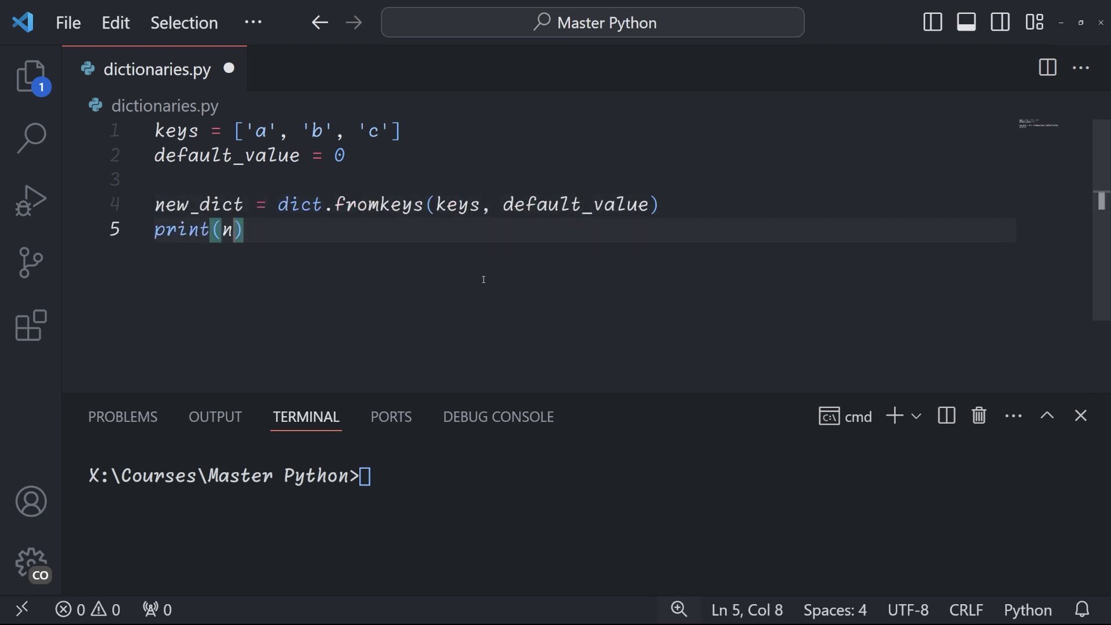
pyautogui.write('ew_dict')
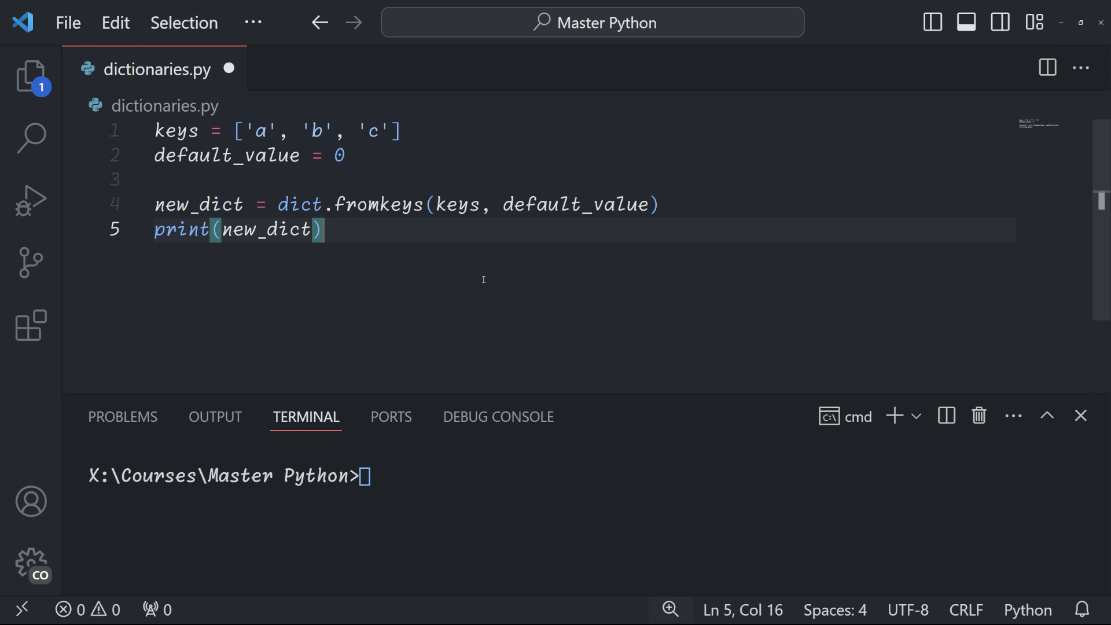
pyautogui.hotkey('ctrl', 's')
pyautogui.click(515, 509)
pyautogui.write('py')
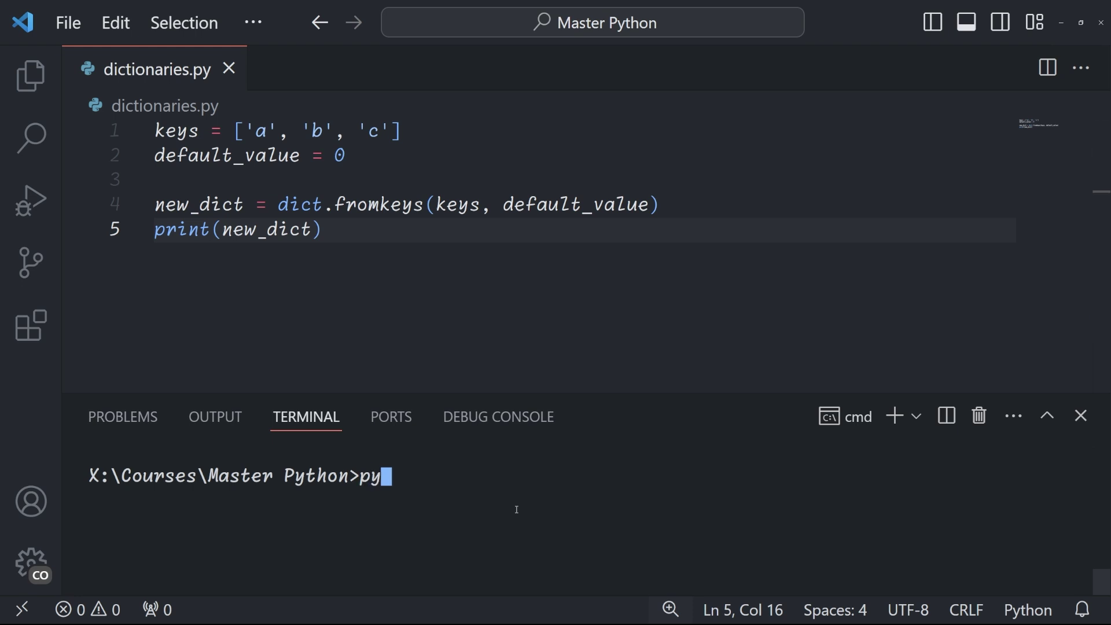
pyautogui.write('thon dictionaries.py')
pyautogui.press('Return')
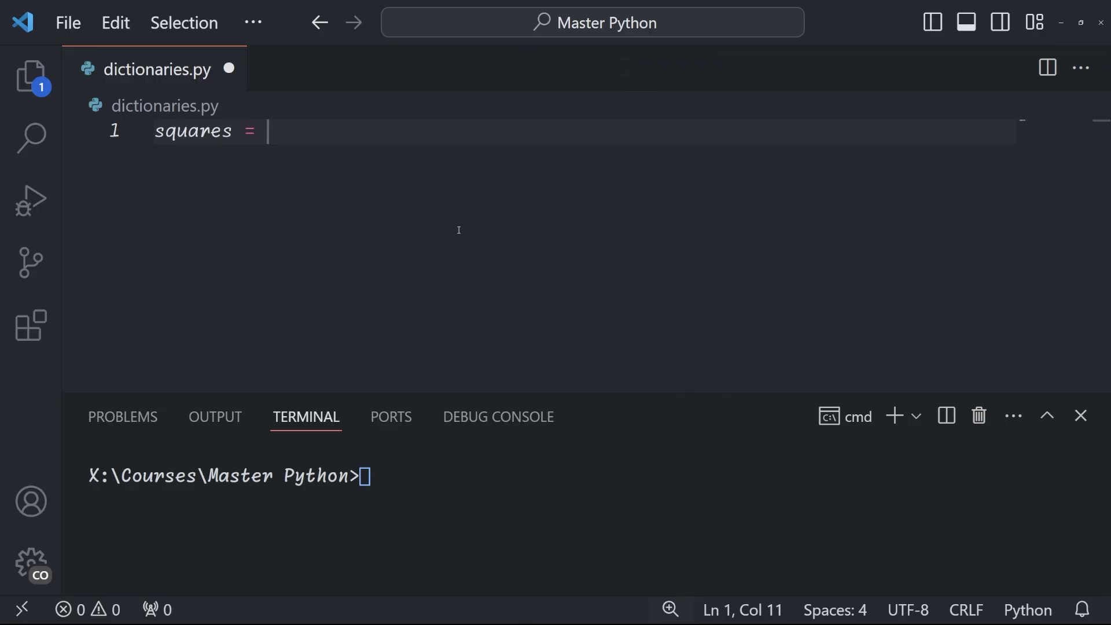
pyautogui.write('{x: x**2 for x')
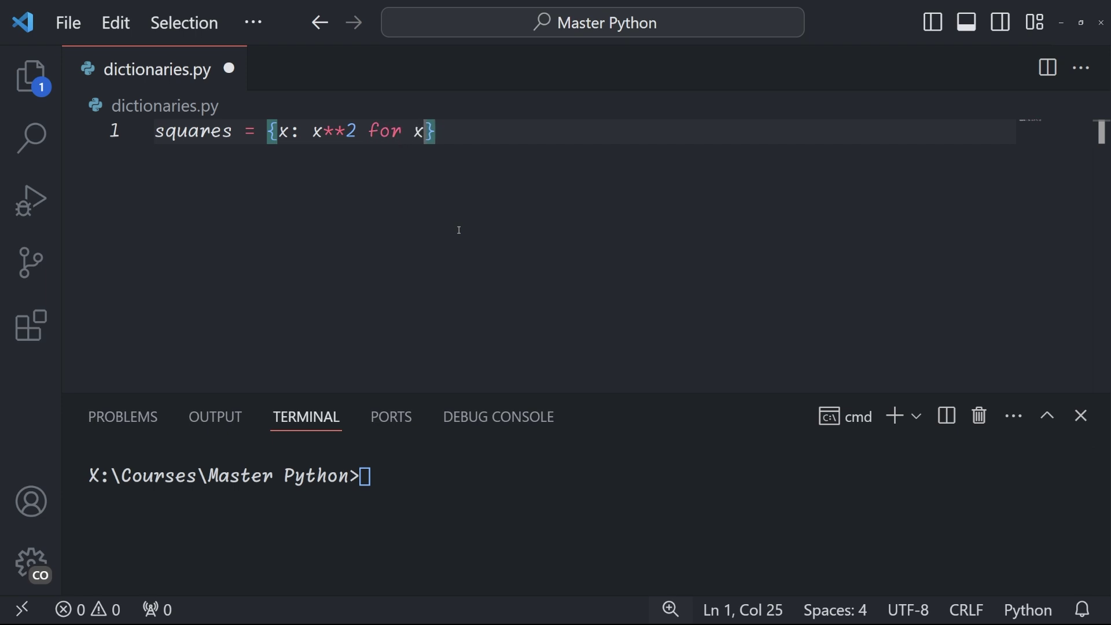
pyautogui.write(' in range(5)}')
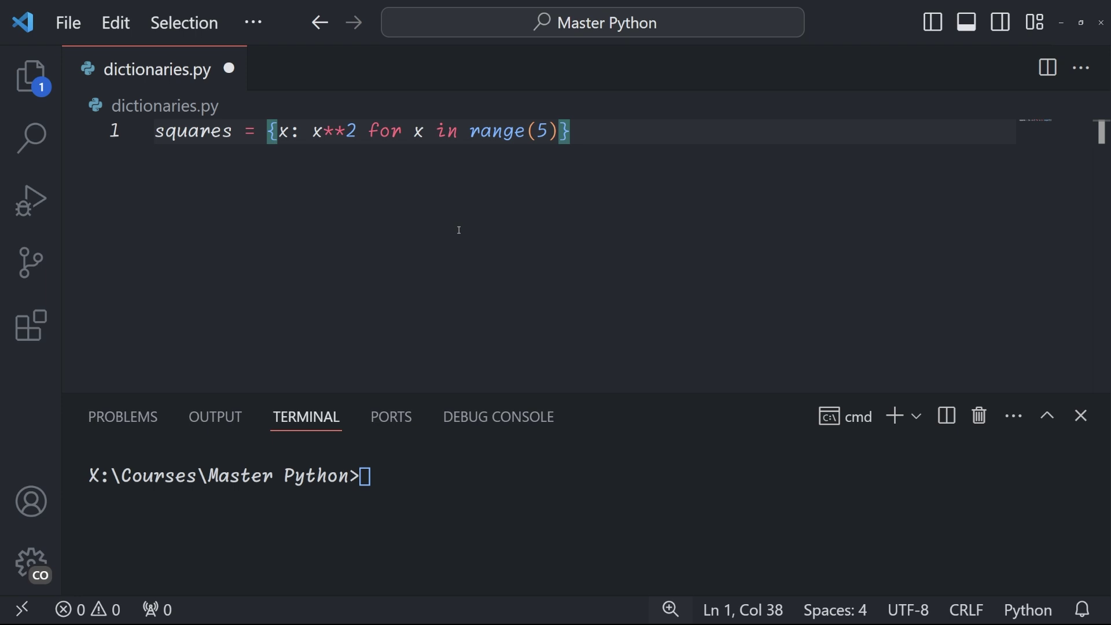
# Print the squares comprehension for range(5) and run it.
pyautogui.press('Return')
pyautogui.write('print(squ')
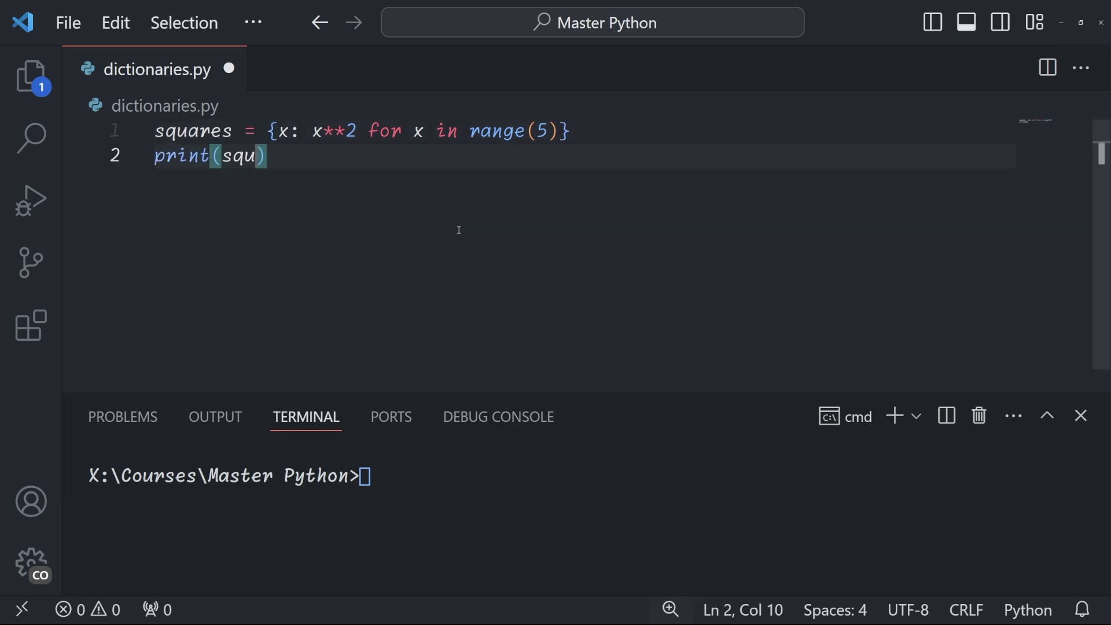
pyautogui.write('ares)')
pyautogui.hotkey('ctrl', 's')
pyautogui.click(475, 501)
pyautogui.write('python dictionaries.py')
pyautogui.press('Return')
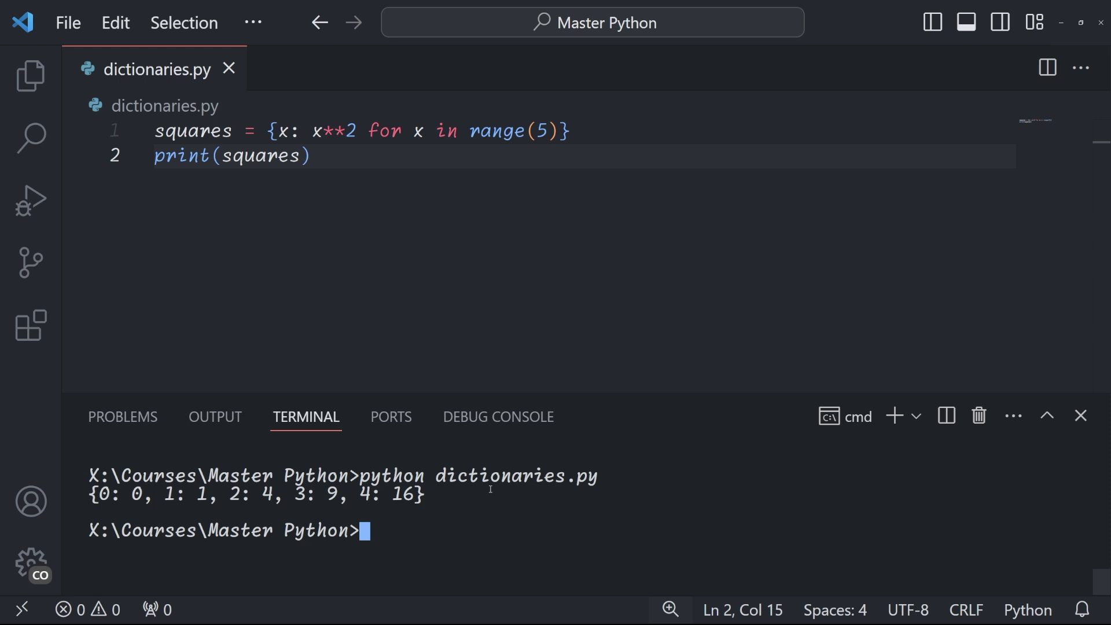
# Duplicate the squares comprehension line below print(squares).
pyautogui.click(312, 155)
pyautogui.press('Return')
pyautogui.press('Return')
pyautogui.moveTo(570, 130); pyautogui.dragTo(153, 135)
pyautogui.hotkey('ctrl', 'c')
pyautogui.press('Down')
pyautogui.press('Down')
pyautogui.press('Down')
pyautogui.hotkey('ctrl', 'v')
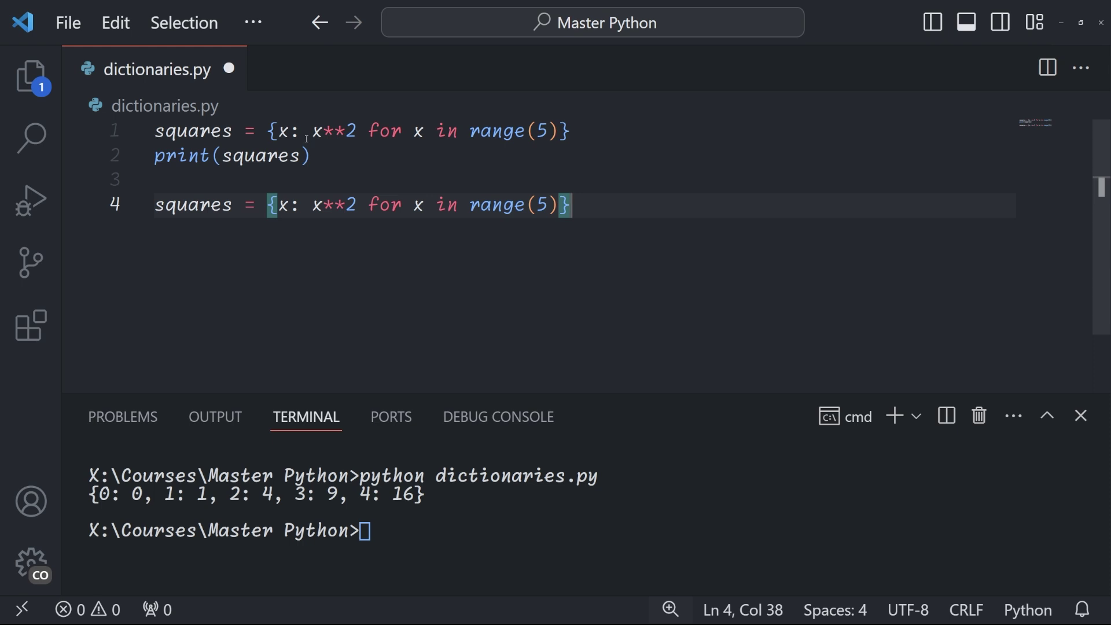
# Change the copy to range(10) if x % 2 == 0, print it and rerun.
pyautogui.click(550, 205)
pyautogui.press('BackSpace')
pyautogui.write('10')
pyautogui.press('Right')
pyautogui.write('if ')
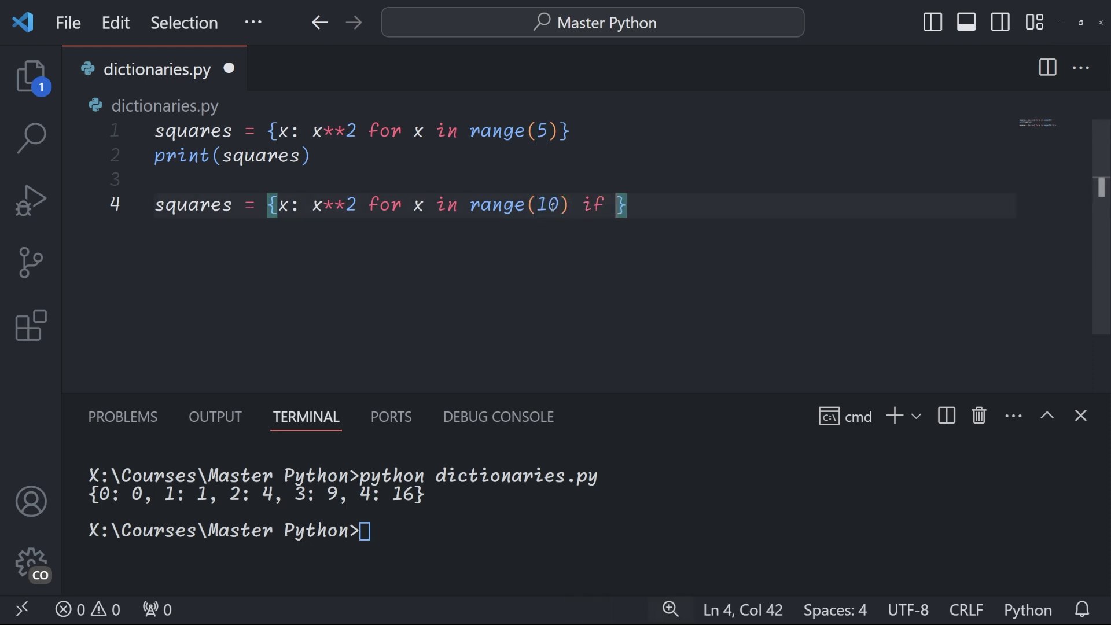
pyautogui.write('x %')
pyautogui.press('BackSpace')
pyautogui.write('% 2 == 0')
pyautogui.press('End')
pyautogui.press('Return')
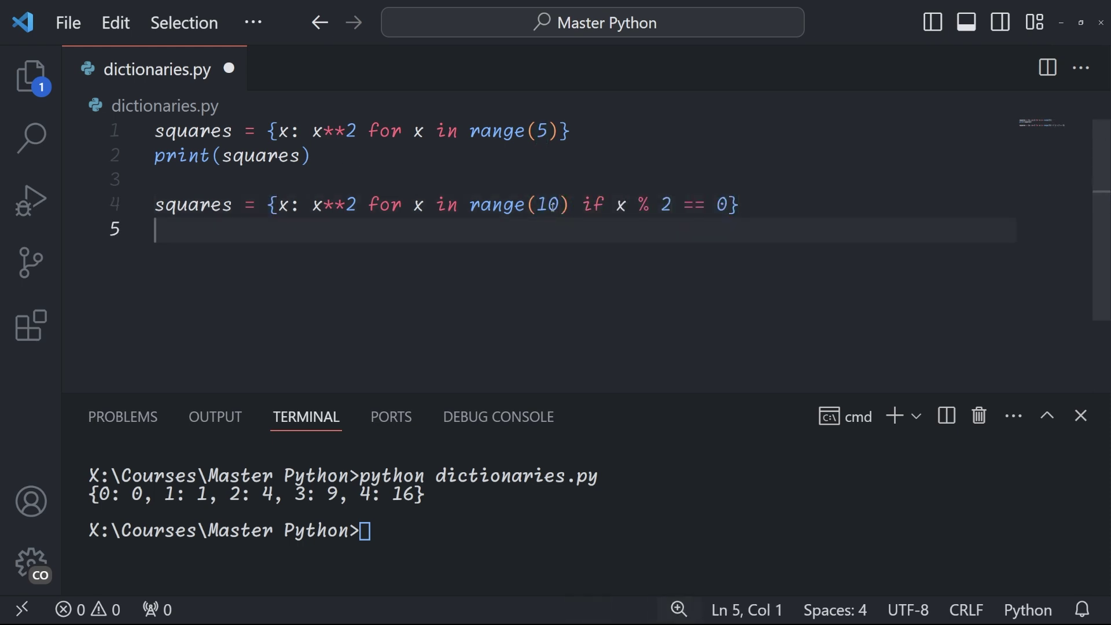
pyautogui.write('print(squares)')
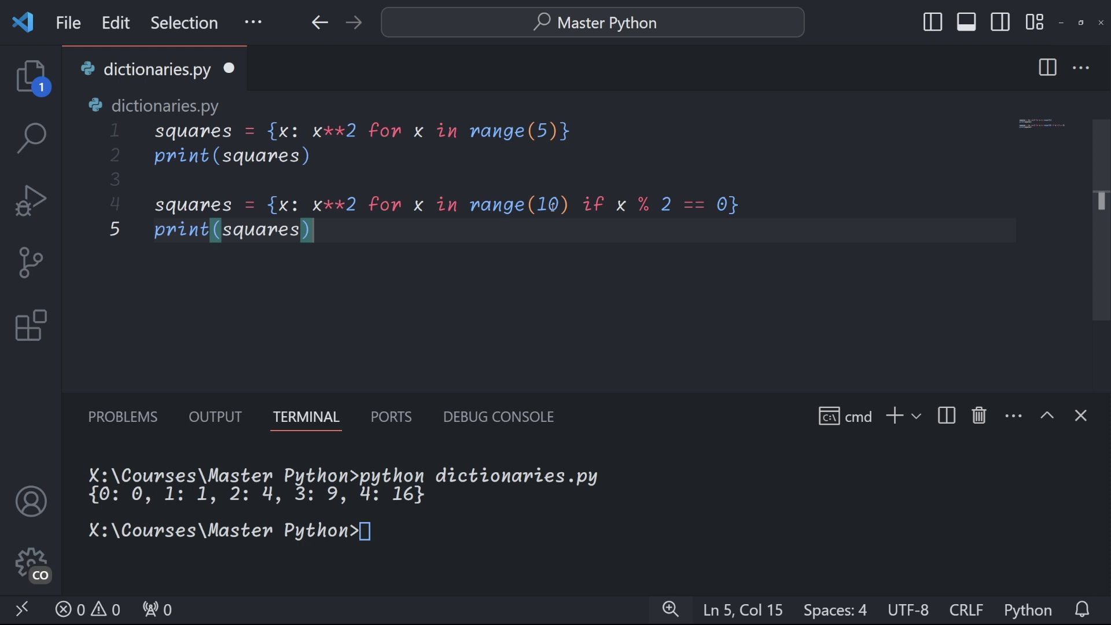
pyautogui.hotkey('ctrl', 's')
pyautogui.click(521, 501)
pyautogui.press('Up')
pyautogui.press('Return')
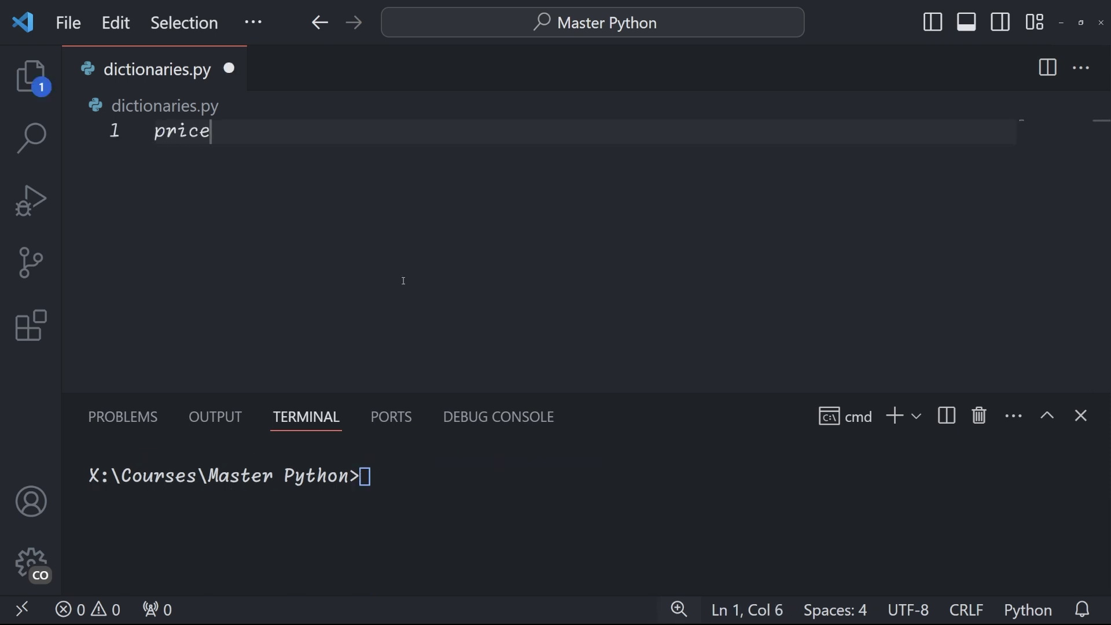
pyautogui.write('s = ')
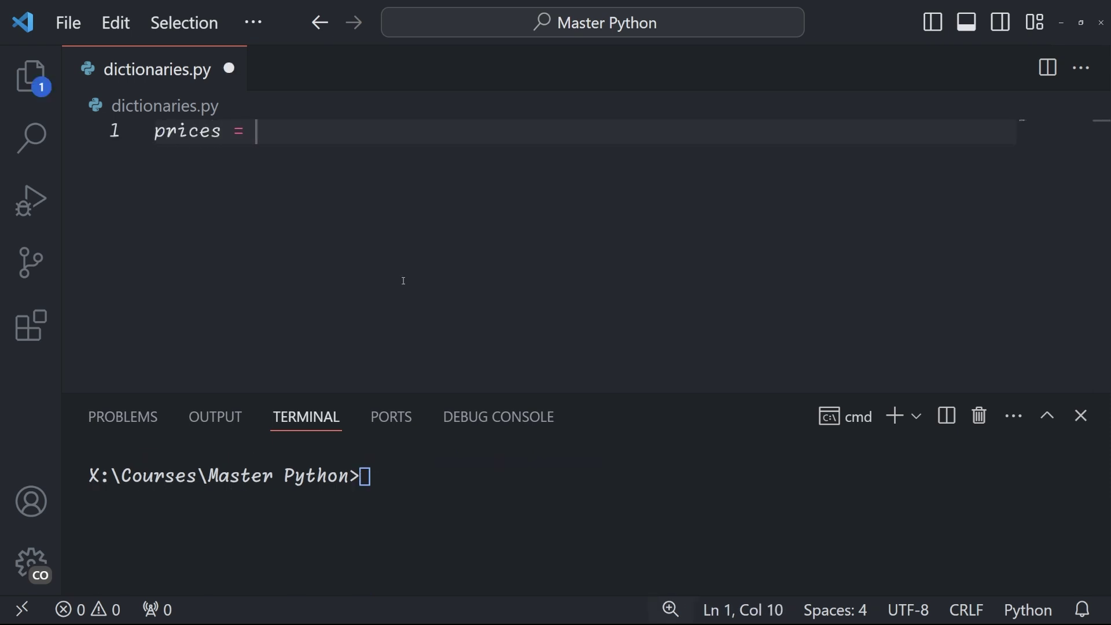
pyautogui.write('{"apple": 0.5, "banana": 0.2')
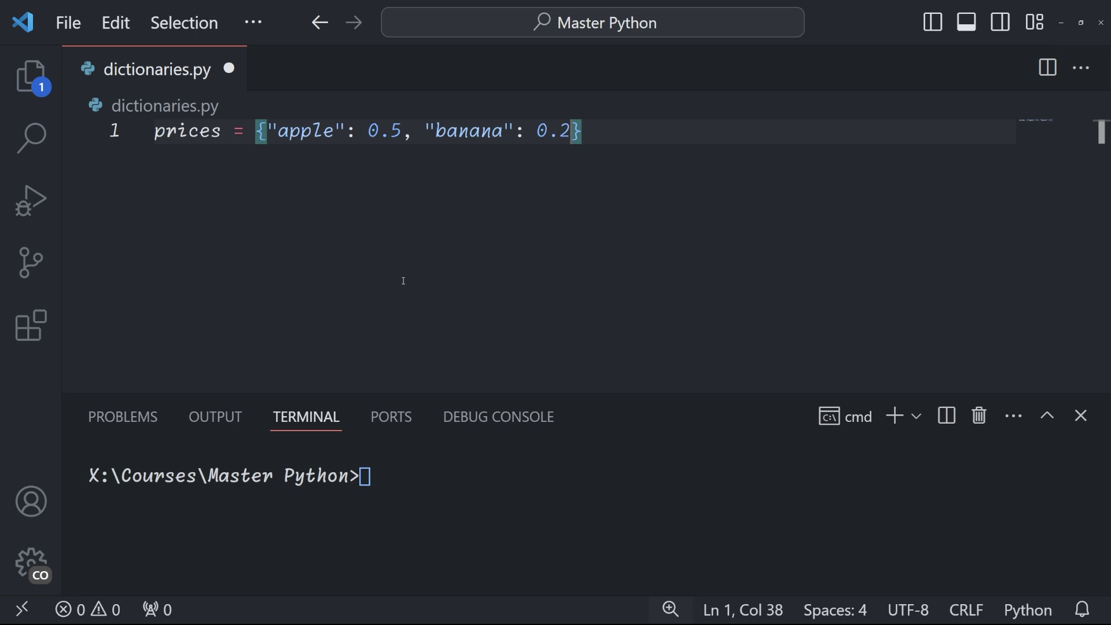
pyautogui.write('5, "orange": 0.75')
# Write the prices dict and double_prices comprehension, then run to print the doubled values.
pyautogui.press('End')
pyautogui.press('Return')
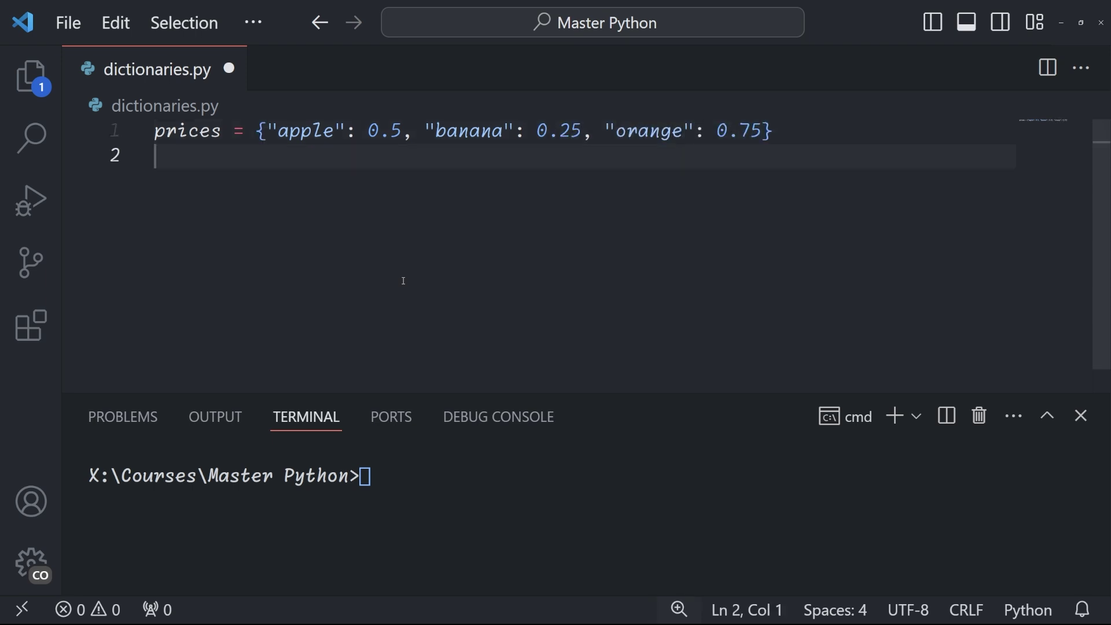
pyautogui.write('double_prices = {fruit')
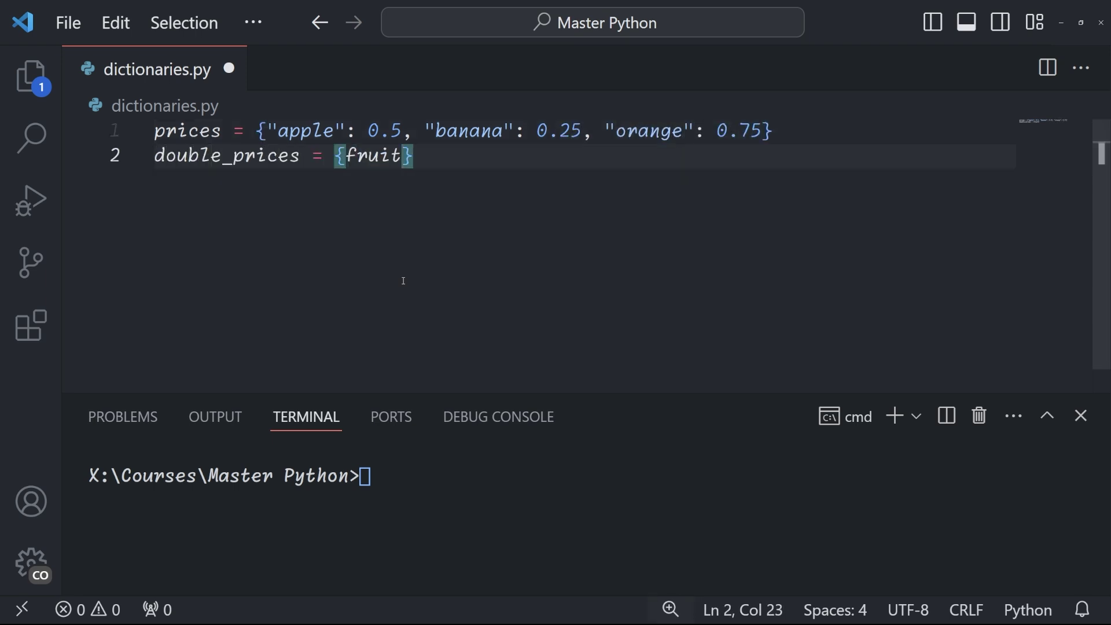
pyautogui.write(': price * 2 for fruit, p')
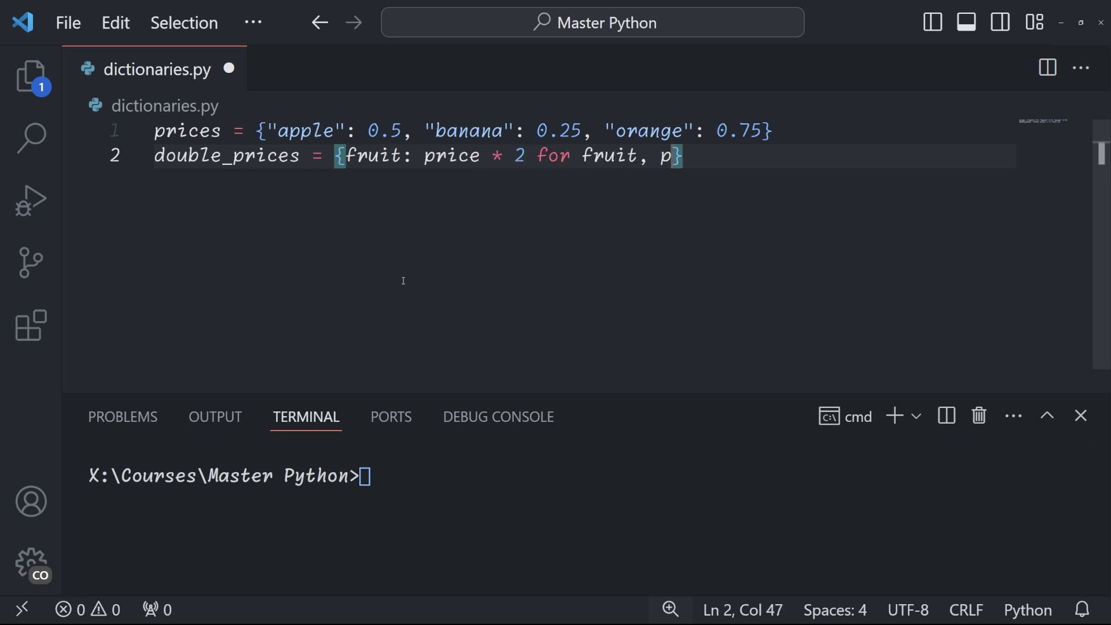
pyautogui.write('rice in prices.items()')
pyautogui.press('End')
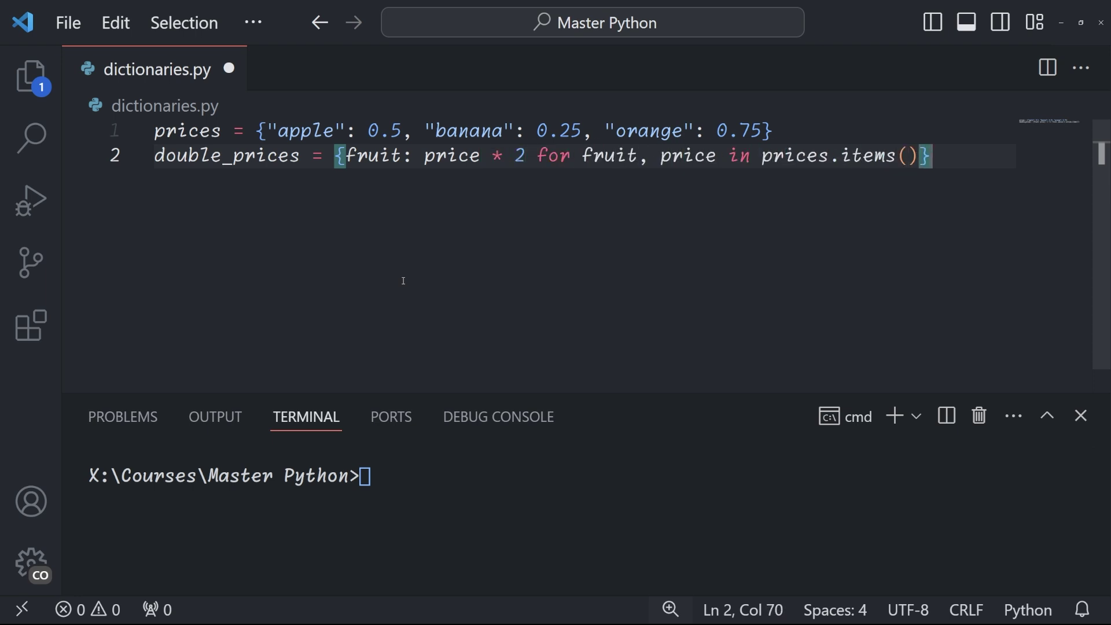
pyautogui.press('Return')
pyautogui.write('print(double_prices')
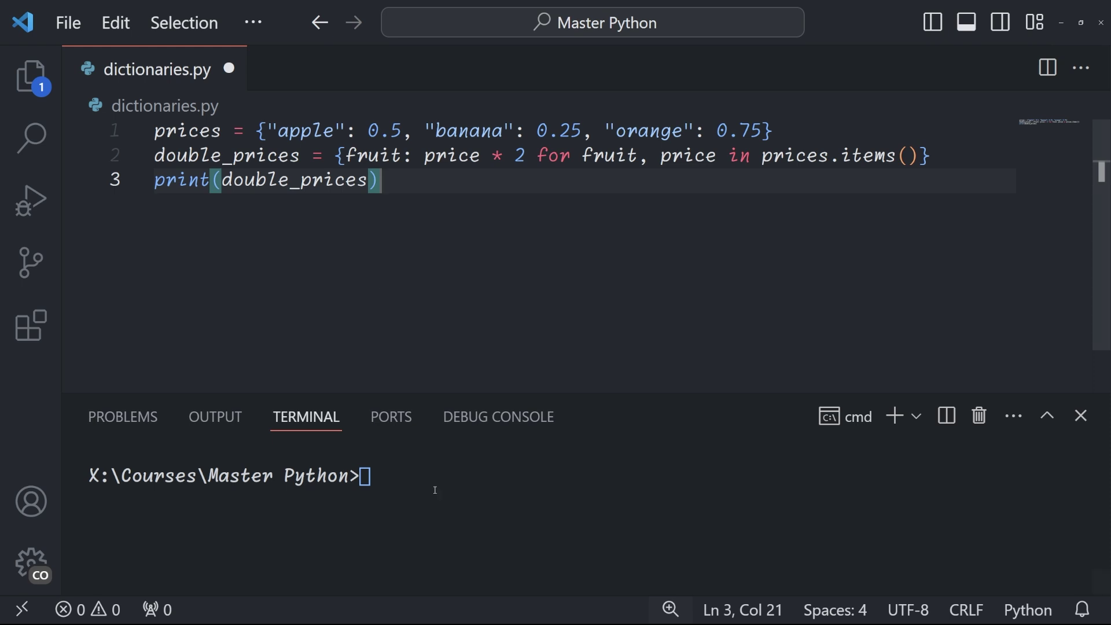
pyautogui.click(438, 489)
pyautogui.write('python dictionaries.py')
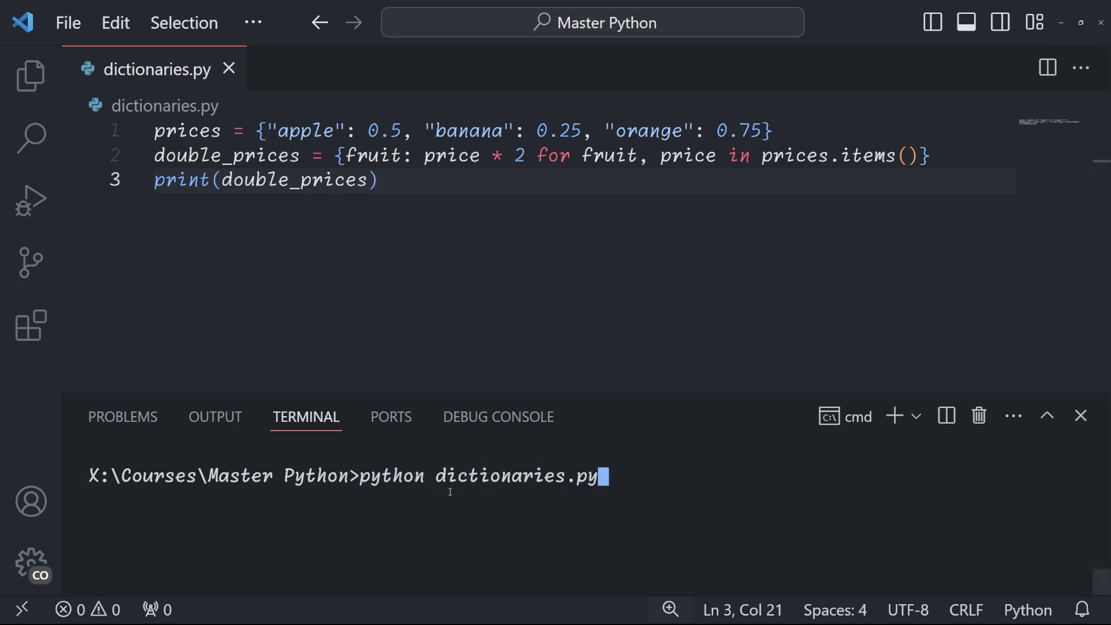
pyautogui.press('Return')
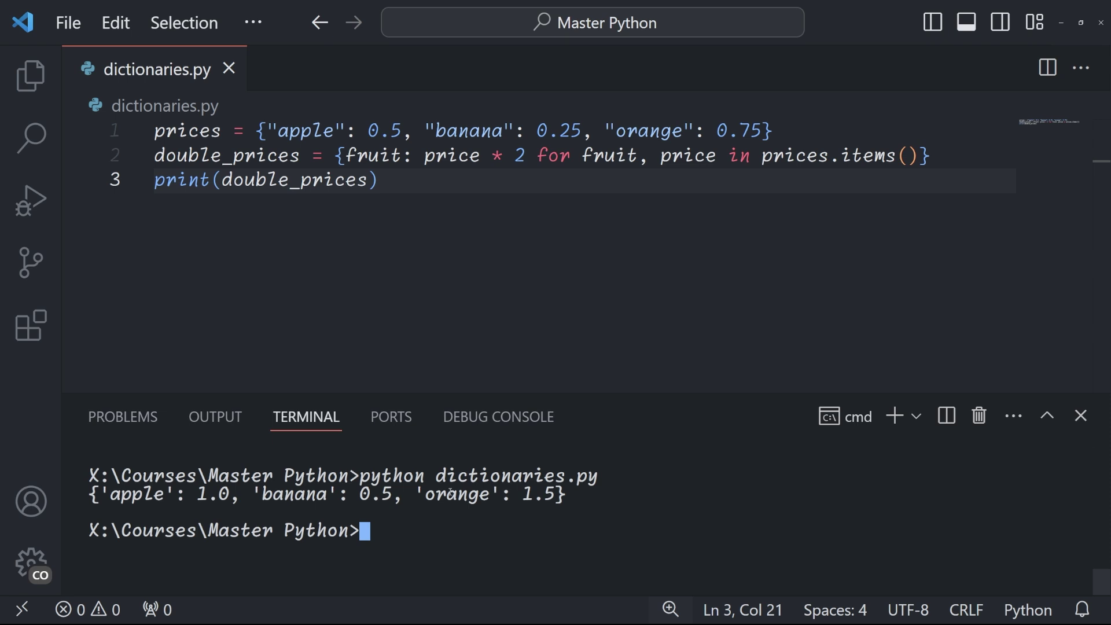
pyautogui.write('dict1= {"a": ')
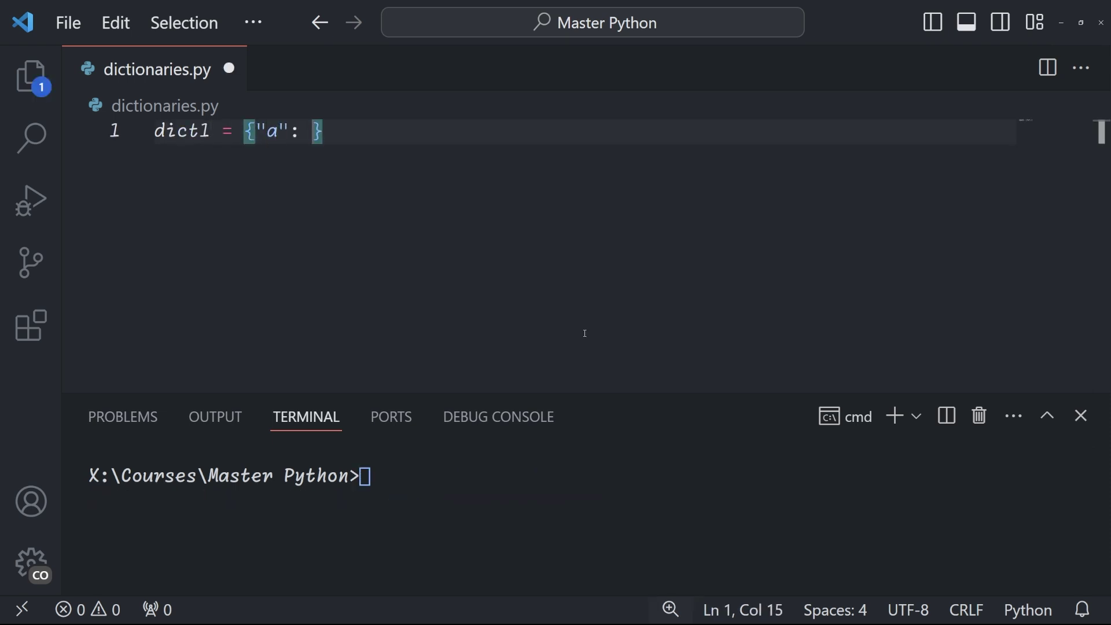
pyautogui.write('1, "b": 2}')
# Define dict1 and dict2, merge them with dict1.update(dict2), print dict1, and run the script.
pyautogui.press('Return')
pyautogui.write('dict2 = {"c": 3, "d": 4')
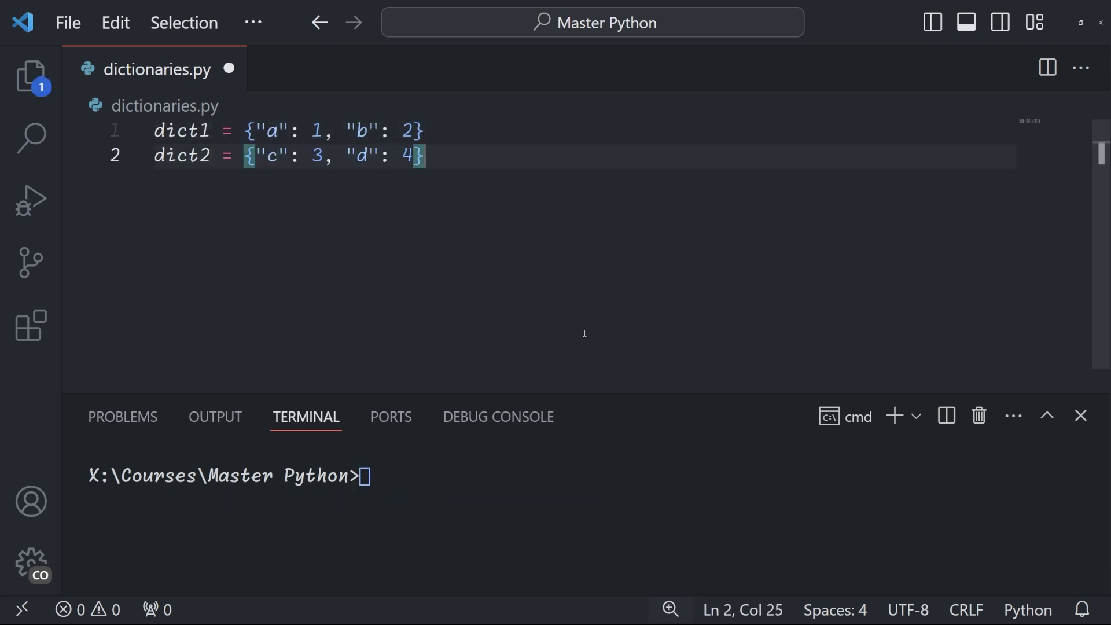
pyautogui.write('}')
pyautogui.press('Return')
pyautogui.write('dict1.update(dict2')
pyautogui.press('Return')
pyautogui.write('print(dict1)')
pyautogui.hotkey('ctrl', 's')
pyautogui.click(622, 503)
pyautogui.write('python dictionaries.py')
pyautogui.press('Return')
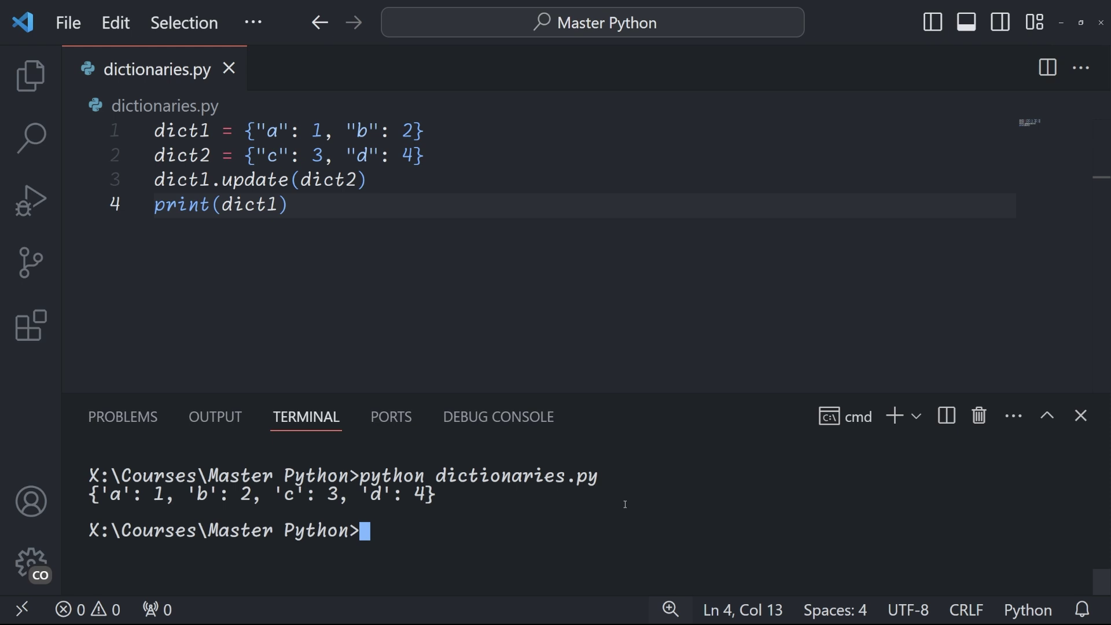
# Add merged_dict = dict1 | dict2 with a print, save, and rerun the script.
pyautogui.click(365, 210)
pyautogui.press('Return')
pyautogui.press('Return')
pyautogui.write('merged_dict')
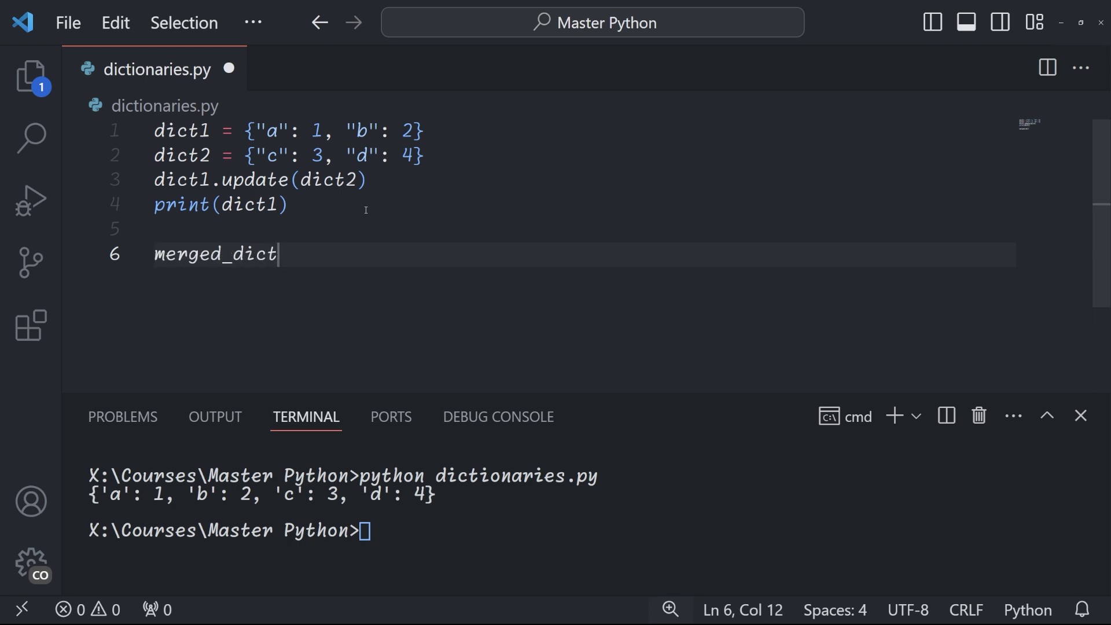
pyautogui.write(' = dict1 | dict2')
pyautogui.press('Return')
pyautogui.write('print(merged_di')
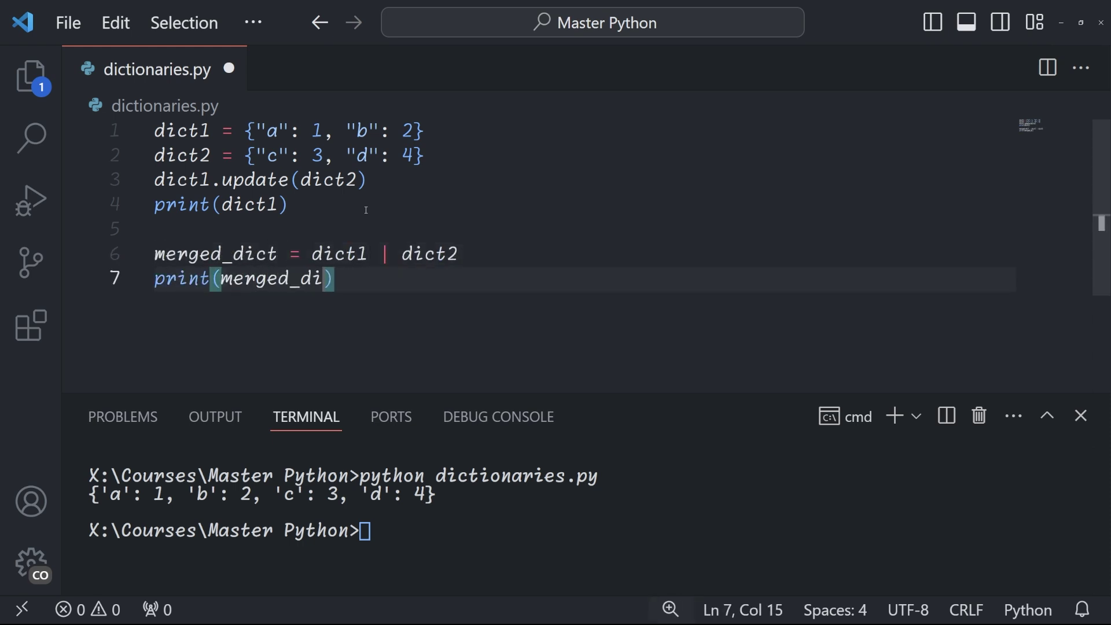
pyautogui.write('ct)')
pyautogui.hotkey('ctrl', 's')
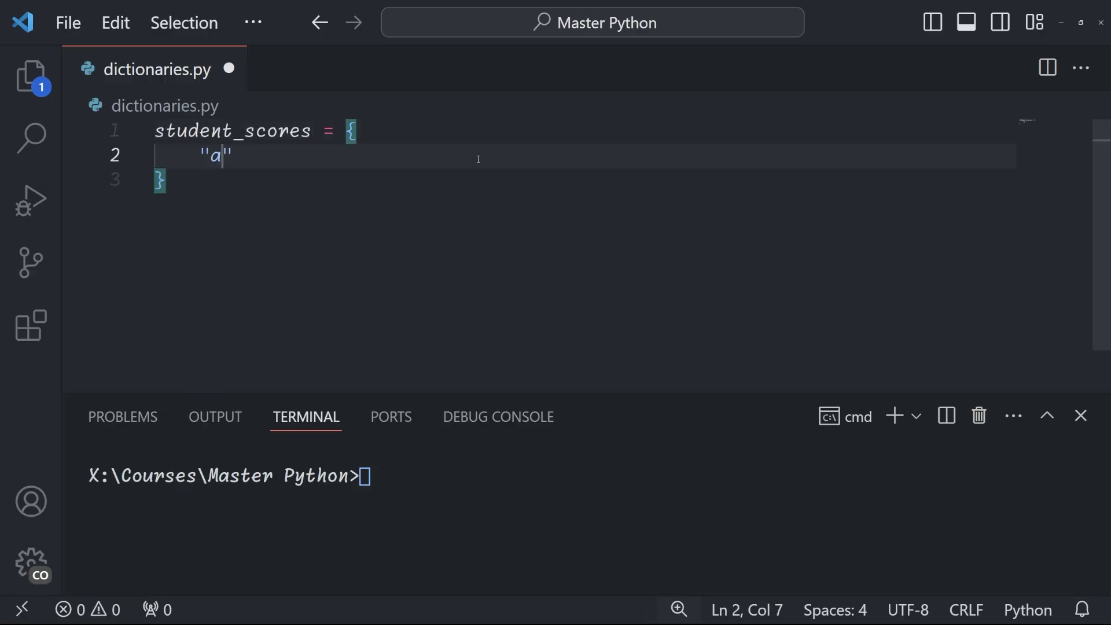
pyautogui.write('lice": 95, "Bob": 87,')
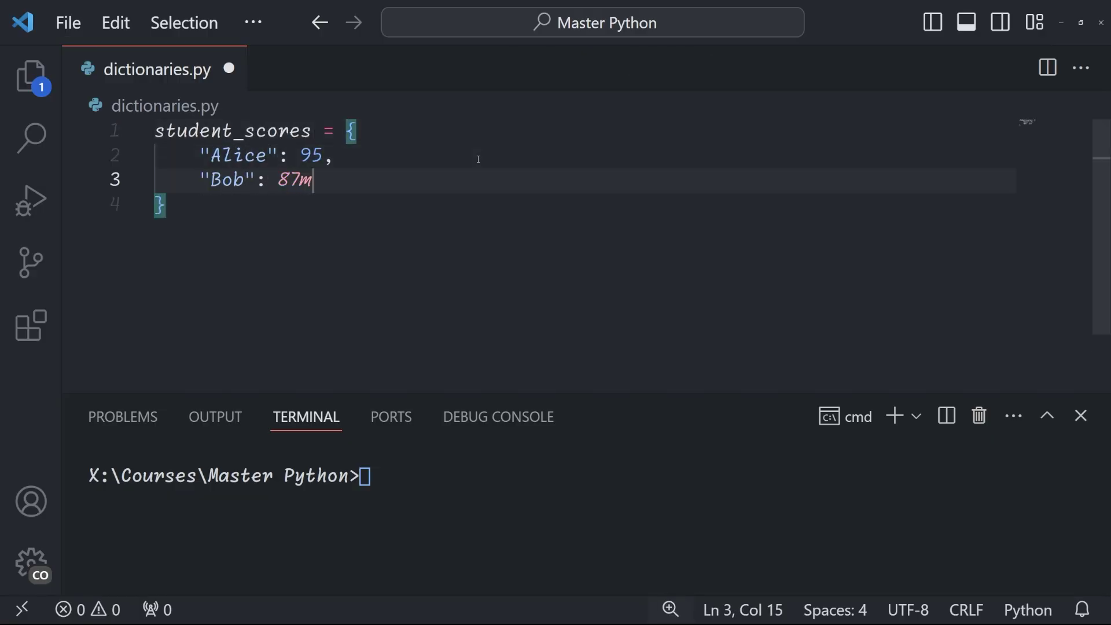
# Define the student_scores dictionary and a student_scores_list of three name-score tuples.
pyautogui.press('Return')
pyautogui.write('"Charlie": 92')
pyautogui.press('Down')
pyautogui.press('Return')
pyautogui.press('Return')
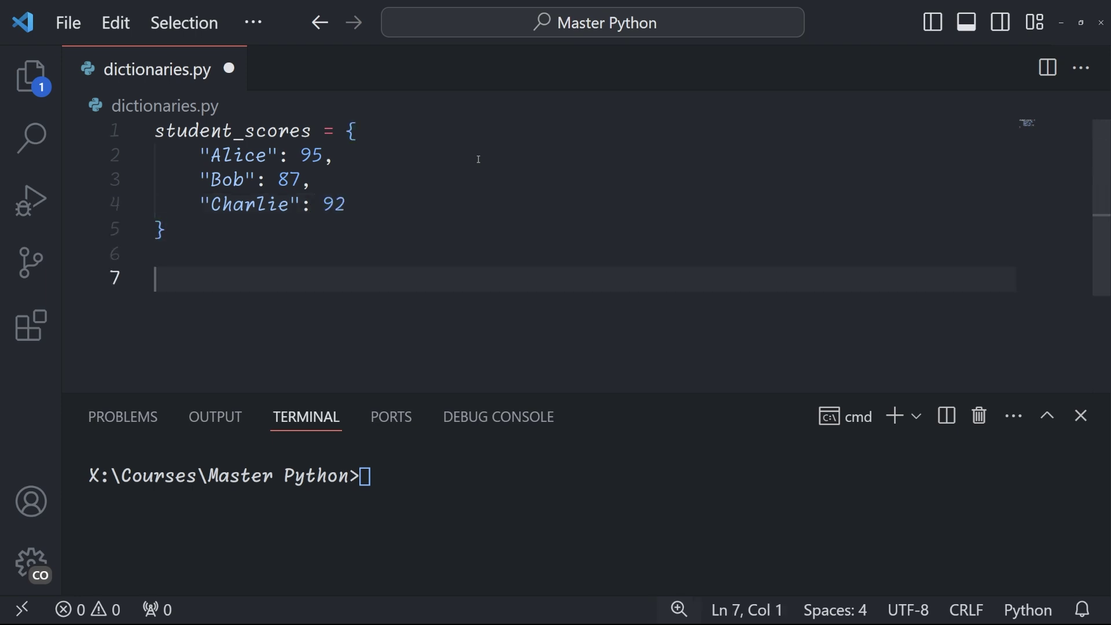
pyautogui.write('student_scores_list = [')
pyautogui.press('Return')
pyautogui.write('("Alice"')
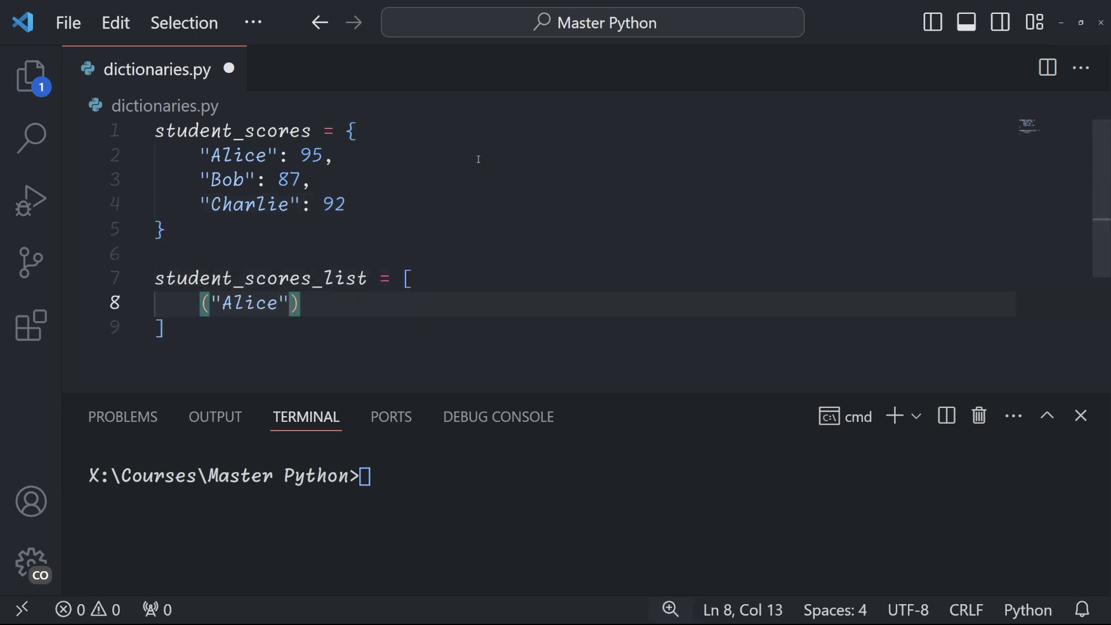
pyautogui.write(', 95),')
pyautogui.press('Return')
pyautogui.write('Bob", 87),')
pyautogui.press('Return')
pyautogui.write('(')
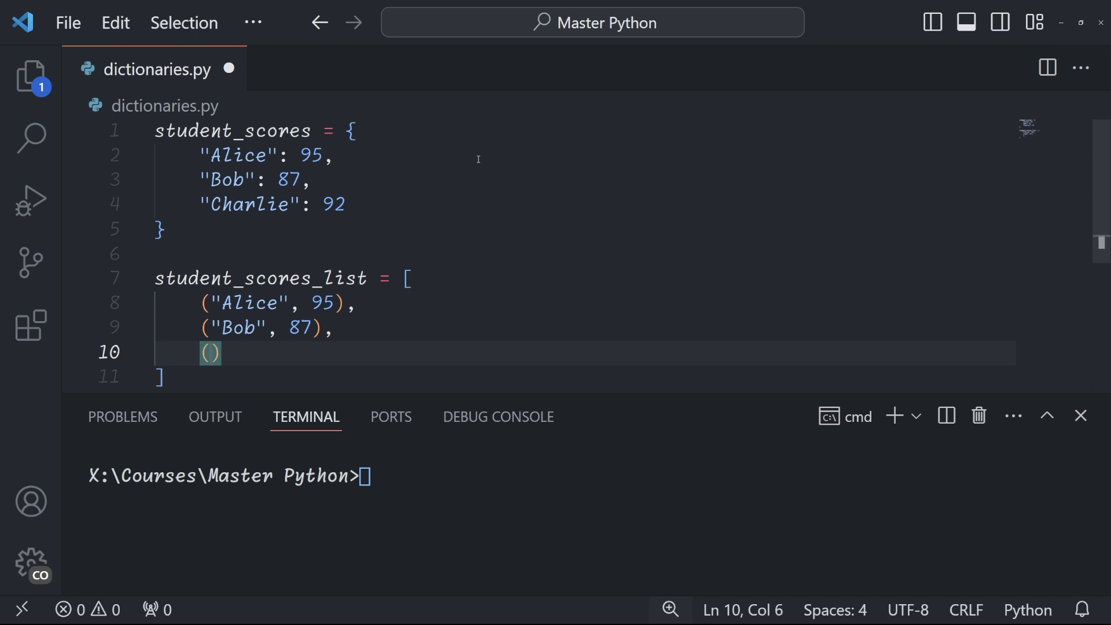
pyautogui.write('"Charlie", 92')
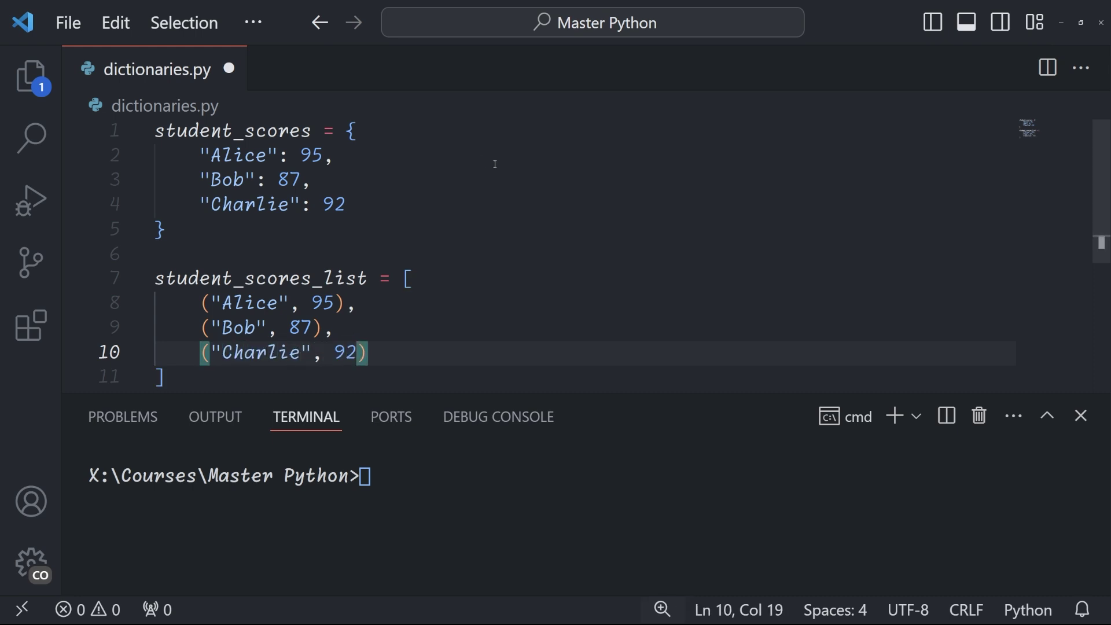
pyautogui.press('Down')
# Add print(student_scores["Bob"]), save, and run the script to print 87.
pyautogui.press('Return')
pyautogui.press('Return')
pyautogui.write('print(student_scores["')
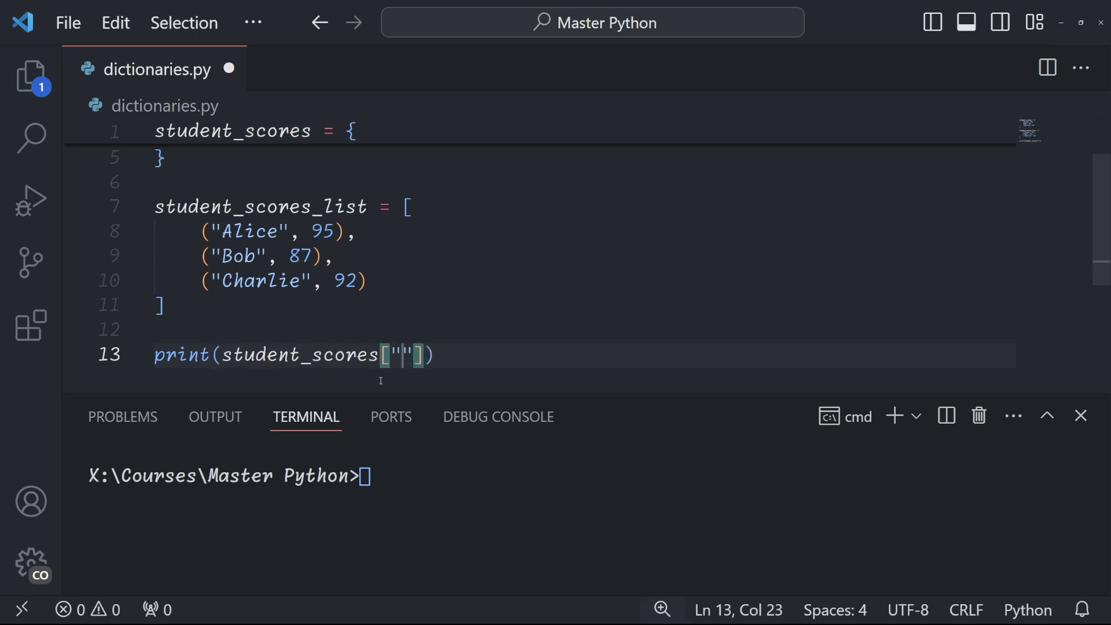
pyautogui.write('Bob')
pyautogui.hotkey('ctrl', 's')
pyautogui.click(417, 460)
pyautogui.write('python dic')
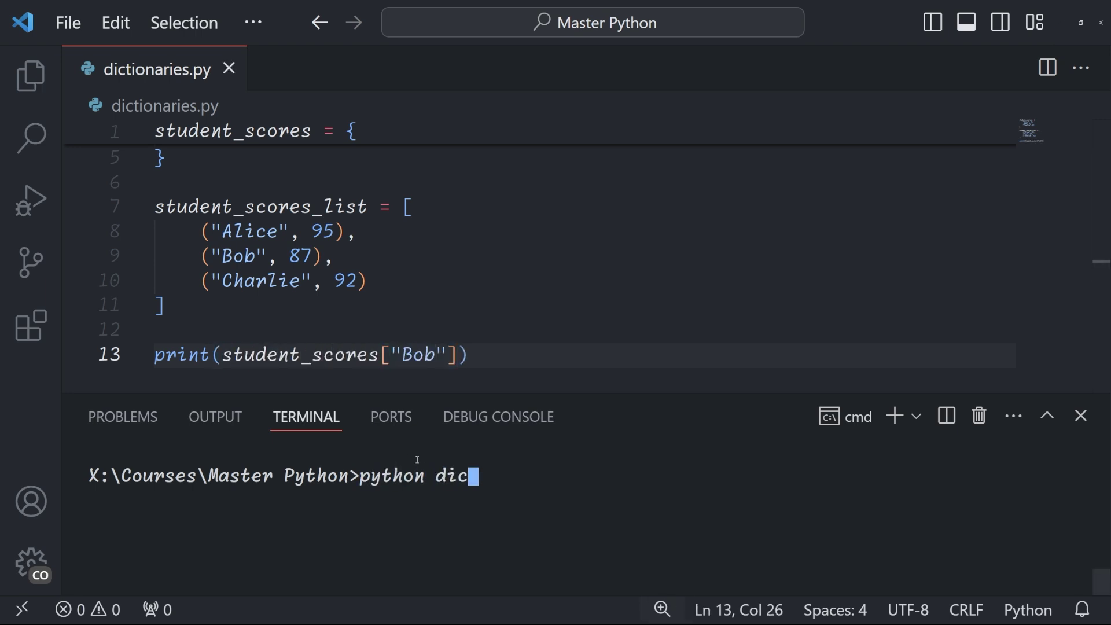
pyautogui.write('tionaries.py')
pyautogui.press('Return')
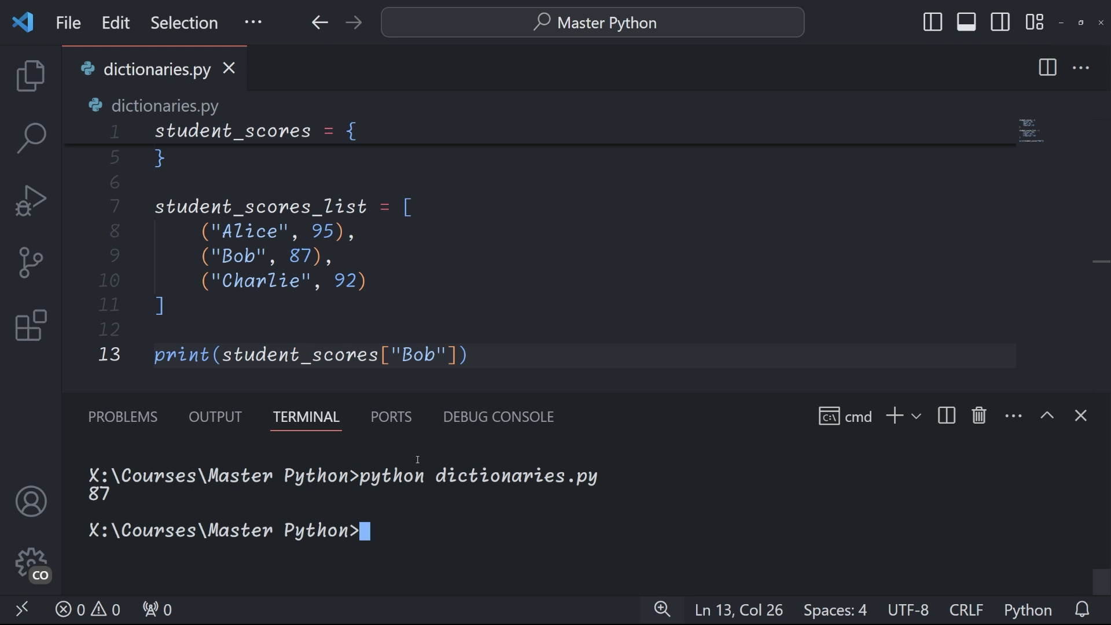
# Add a for loop that finds Bob in the tuple list, prints his score and breaks, then rerun.
pyautogui.click(496, 354)
pyautogui.press('Return')
pyautogui.press('Return')
pyautogui.press('Return')
pyautogui.press('BackSpace')
pyautogui.write('for nam')
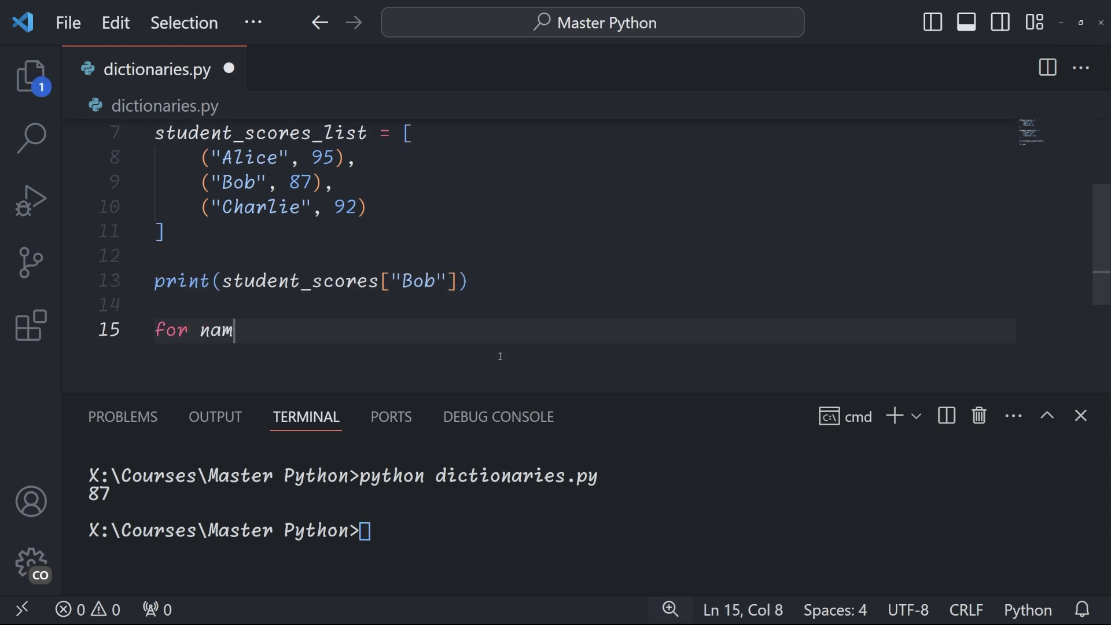
pyautogui.write('e, score in student_scores_list:')
pyautogui.press('Return')
pyautogui.write('if na')
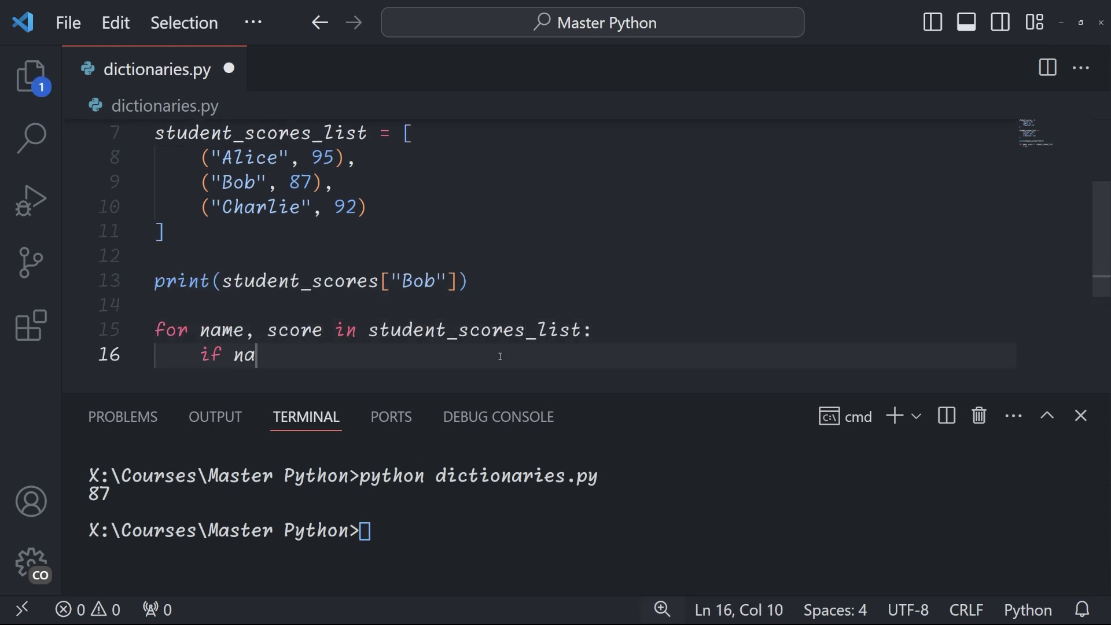
pyautogui.write('me == "Bob":')
pyautogui.press('Return')
pyautogui.write('print(s')
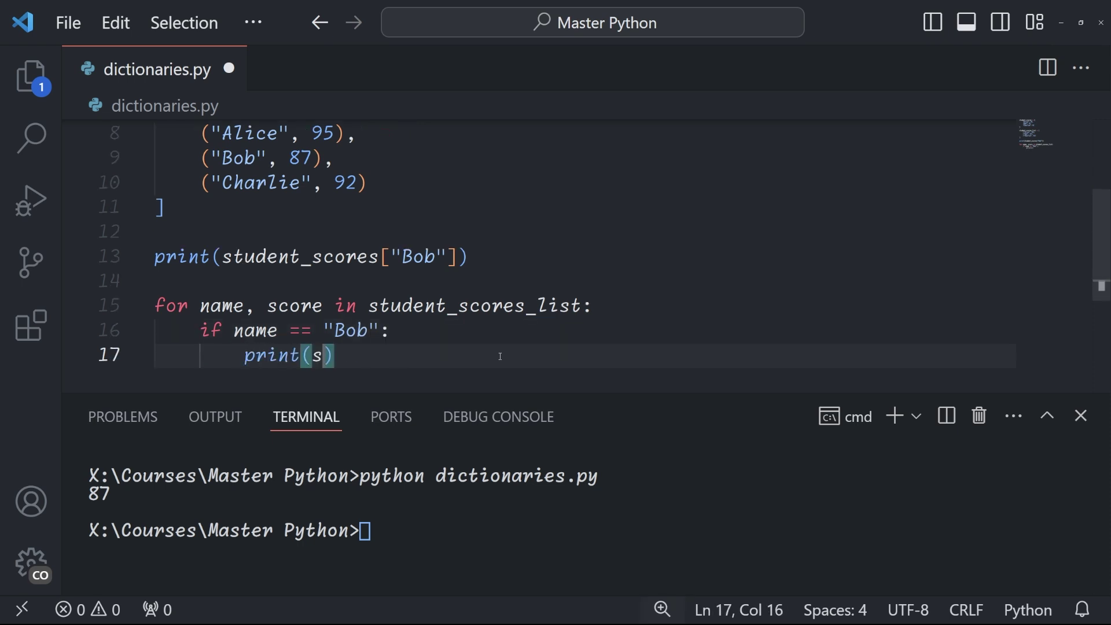
pyautogui.write('core)')
pyautogui.press('Return')
pyautogui.write('ak')
pyautogui.hotkey('ctrl', 's')
pyautogui.hotkey('ctrl', '`')
pyautogui.press('Up')
pyautogui.press('Return')
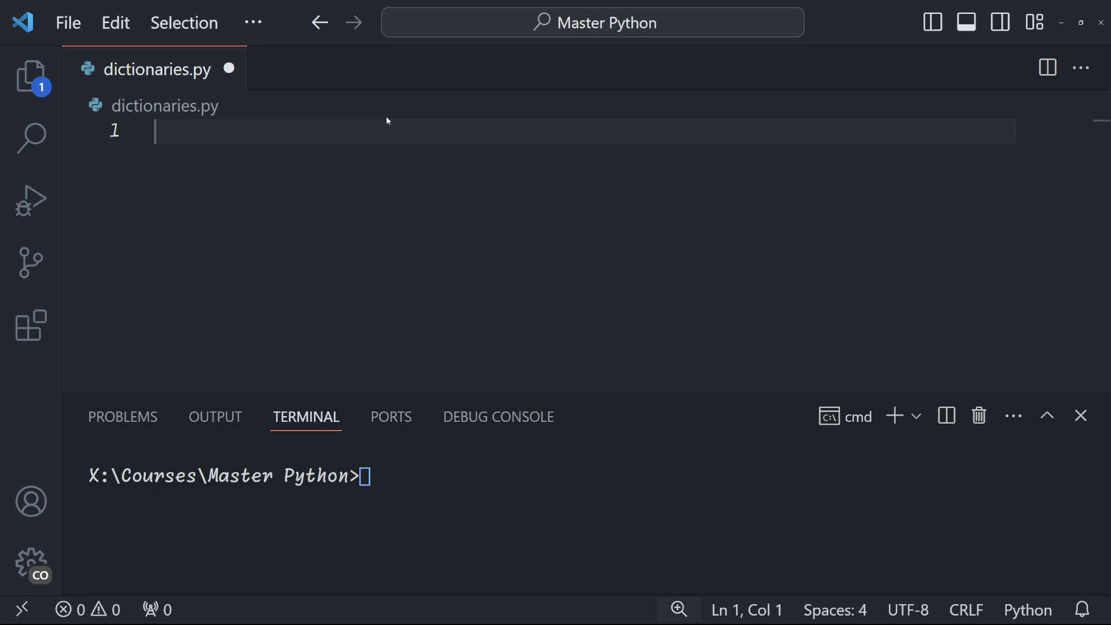
pyautogui.write('import json')
# Write import json, my_dict, json_string = json.dumps(my_dict) and its print, then run to show the Gunnar JSON.
pyautogui.press('Return')
pyautogui.press('Return')
pyautogui.write('my_dict = {"name": "Gunnar", "')
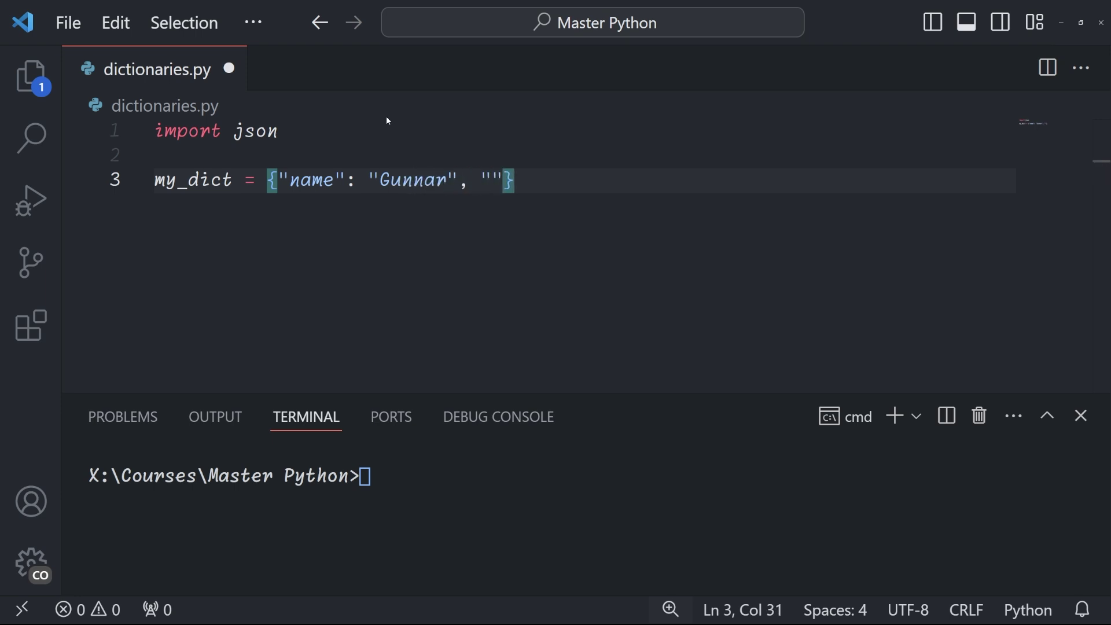
pyautogui.write('age": 49, "city": ')
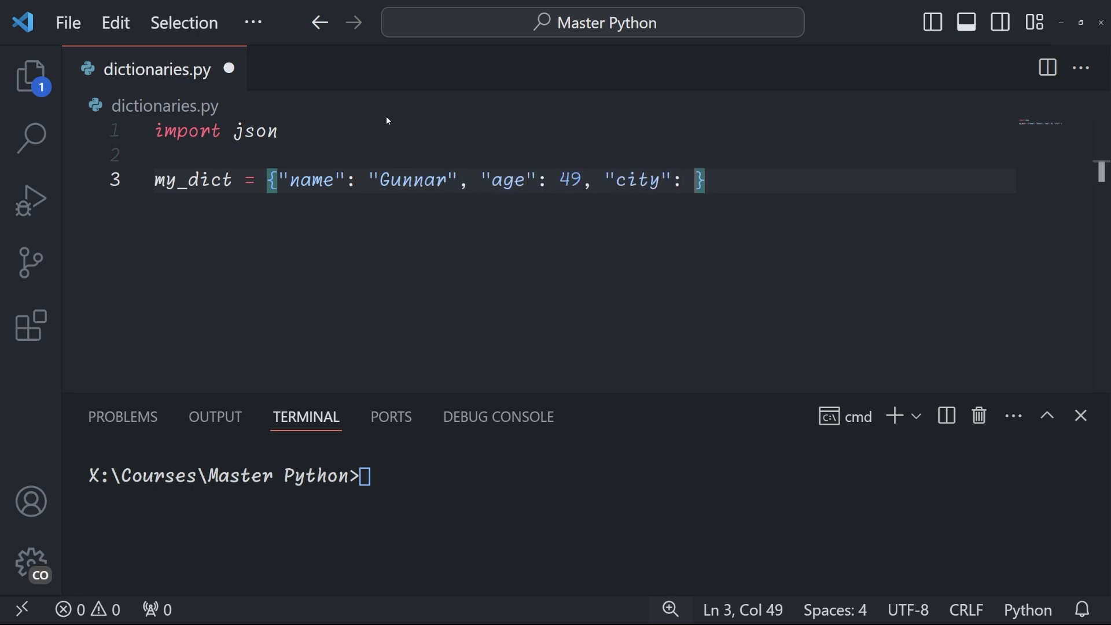
pyautogui.write('"Amsterdam"}')
pyautogui.press('Return')
pyautogui.write('json_string ')
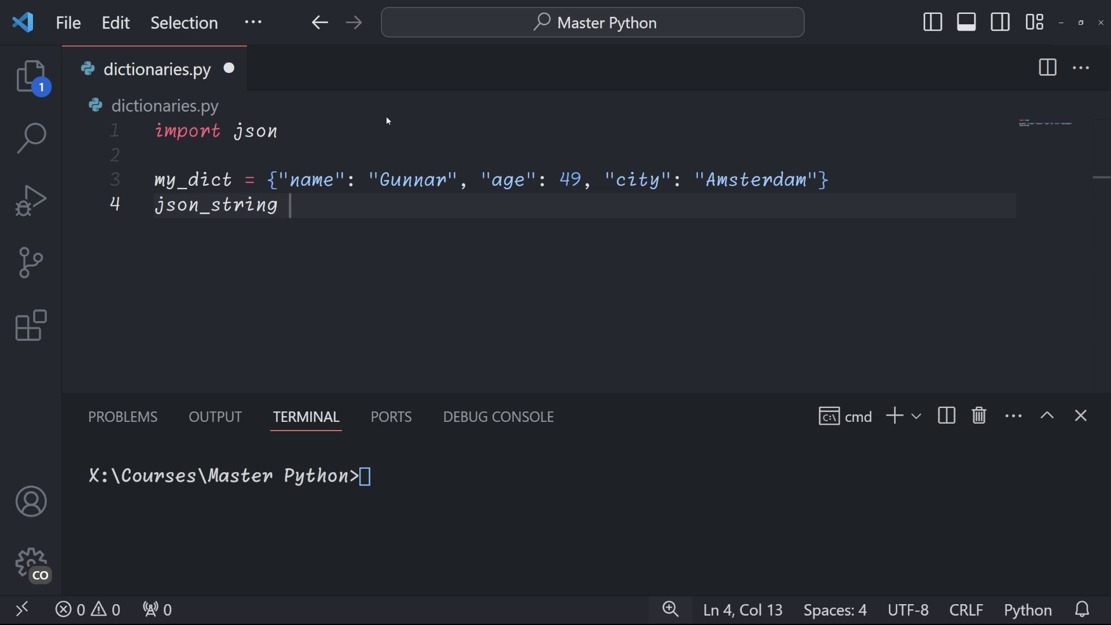
pyautogui.write('= json.dumps(my_dict)')
pyautogui.press('Return')
pyautogui.write('print(')
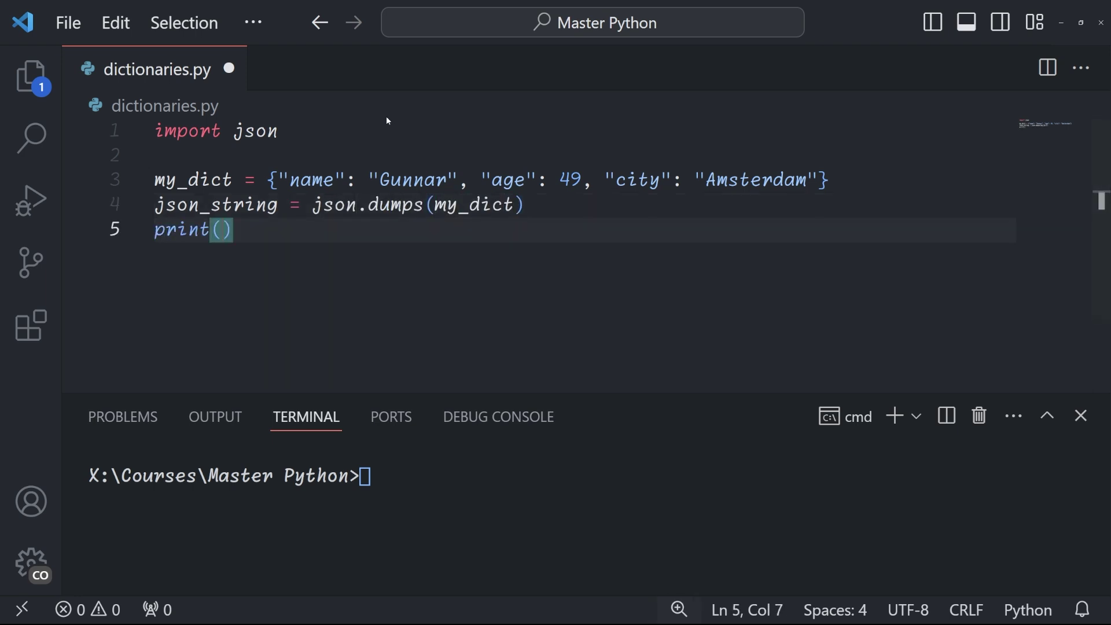
pyautogui.write('json_string)')
pyautogui.hotkey('ctrl', 's')
pyautogui.click(448, 462)
pyautogui.write('python')
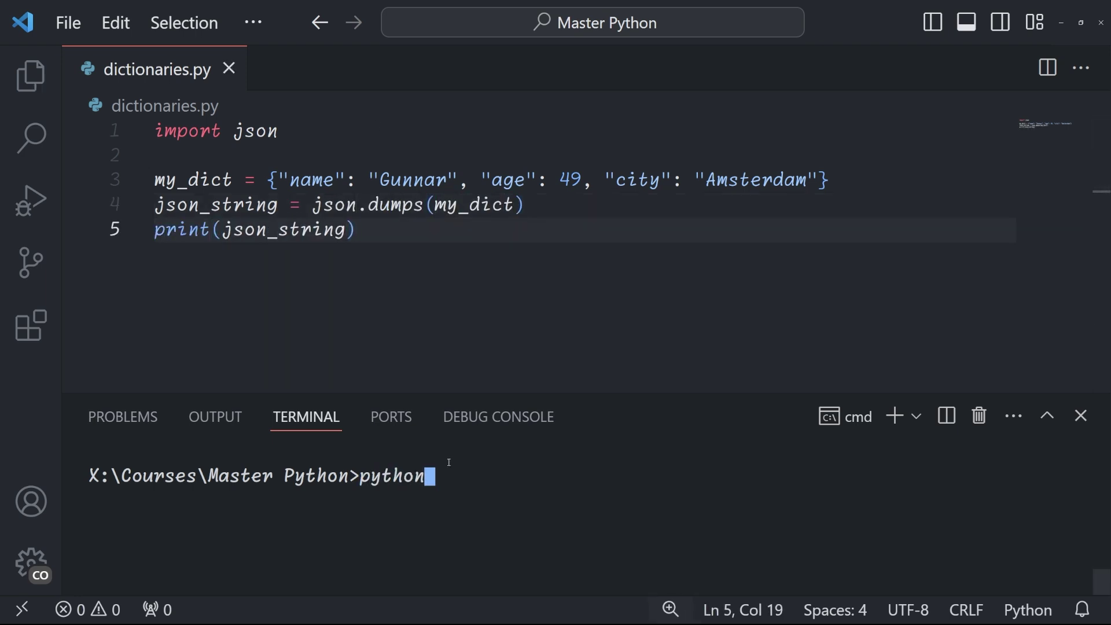
pyautogui.write(' dictionaries.py')
pyautogui.press('Return')
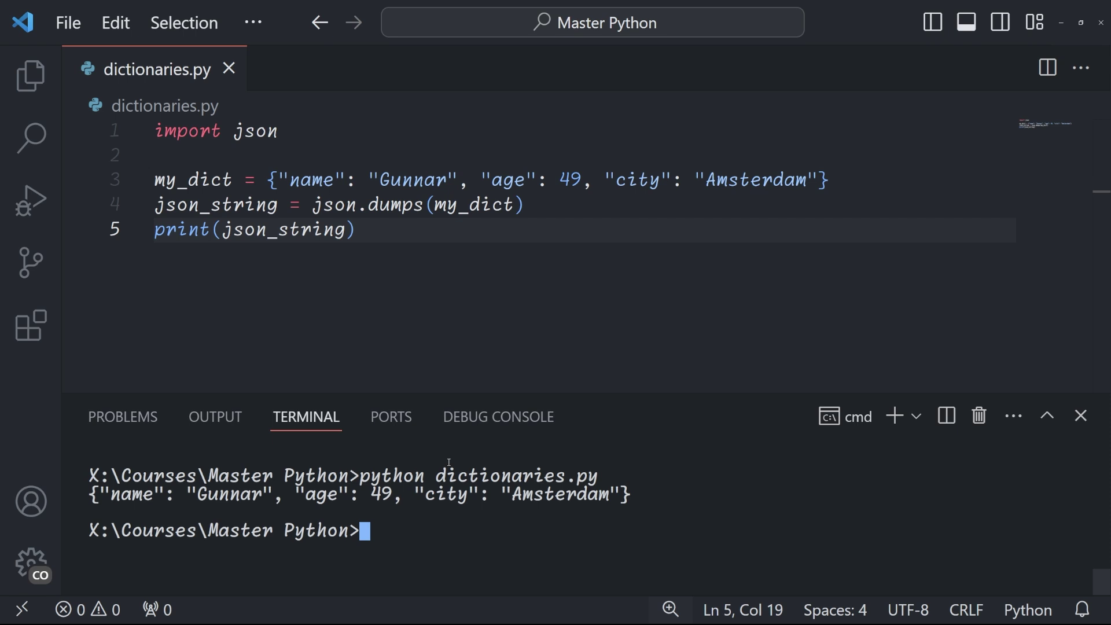
pyautogui.click(395, 290)
pyautogui.press('Return')
pyautogui.press('Return')
pyautogui.write("json_string = '")
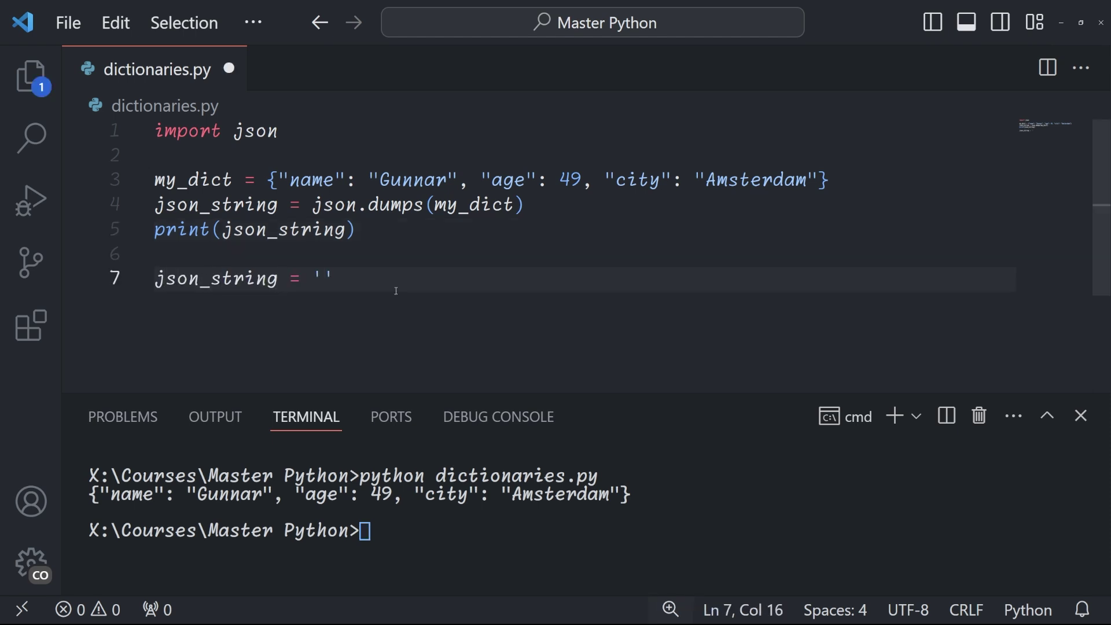
pyautogui.write('{"name": "Bob"')
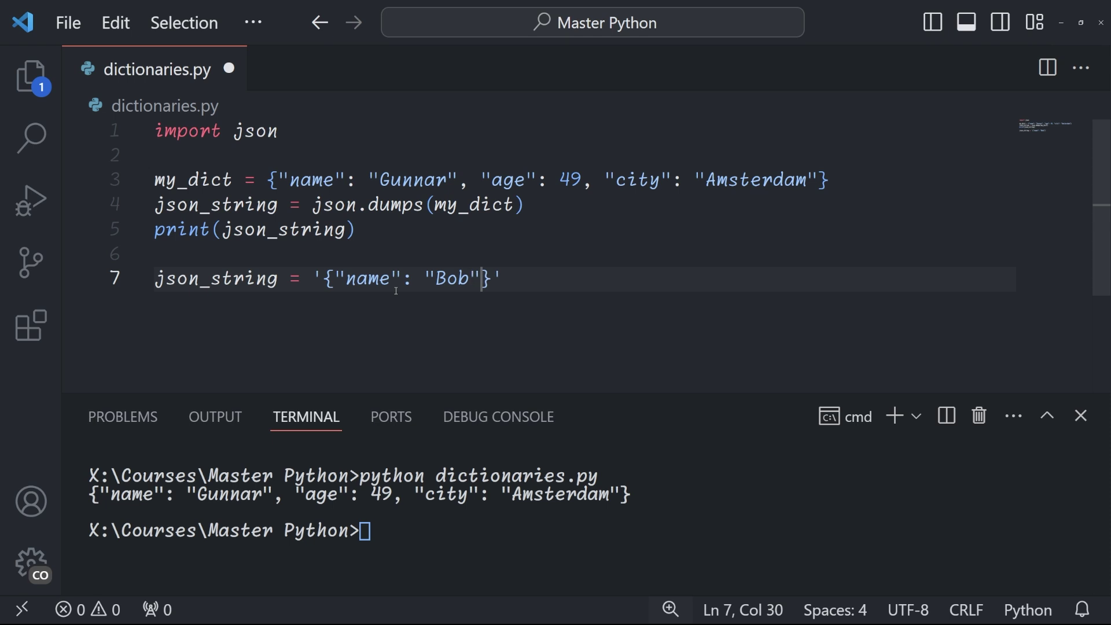
pyautogui.write(', "age": 25, "city": "A')
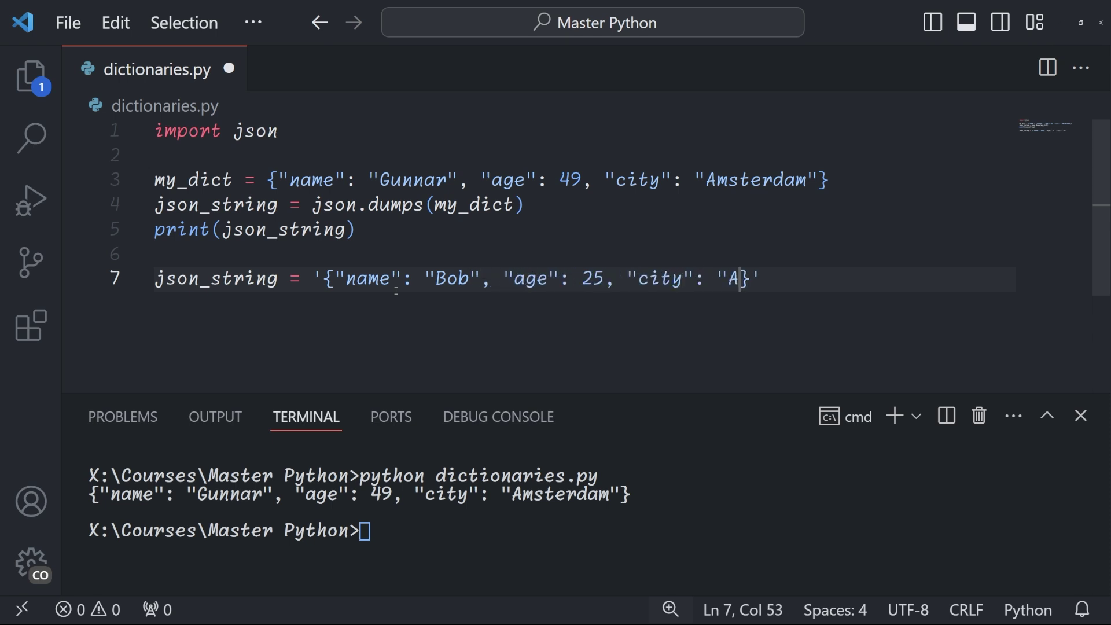
pyautogui.write('msterdam"')
# Add my_json_dict = json.loads(json_string) with a print, save, and rerun to show Bob's dictionary.
pyautogui.press('Return')
pyautogui.write('my_json_dict')
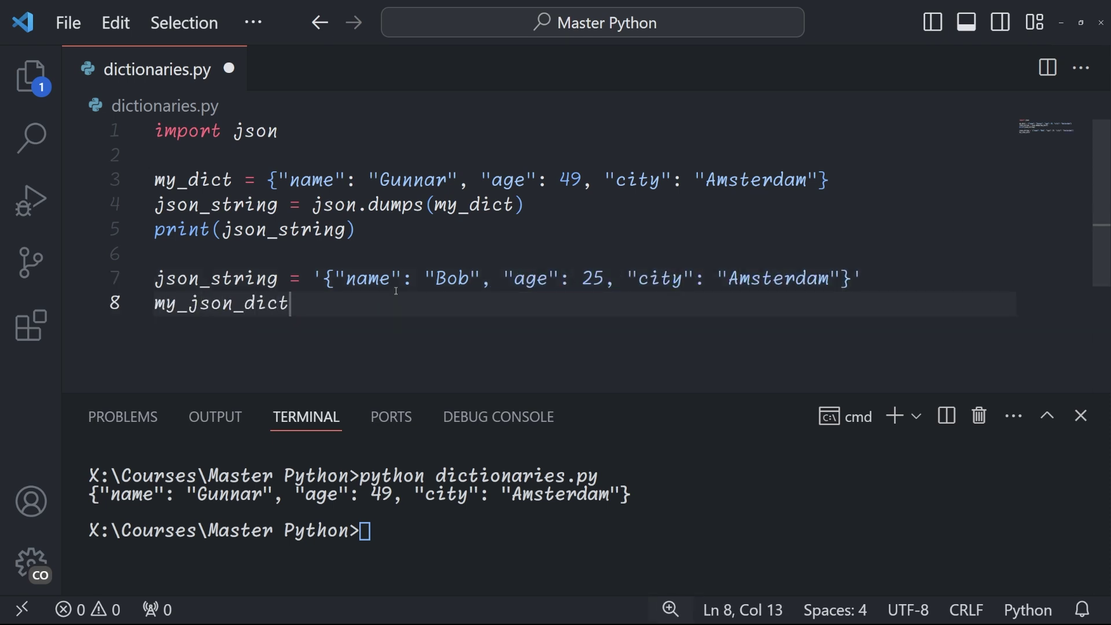
pyautogui.write(' = json.loads(json')
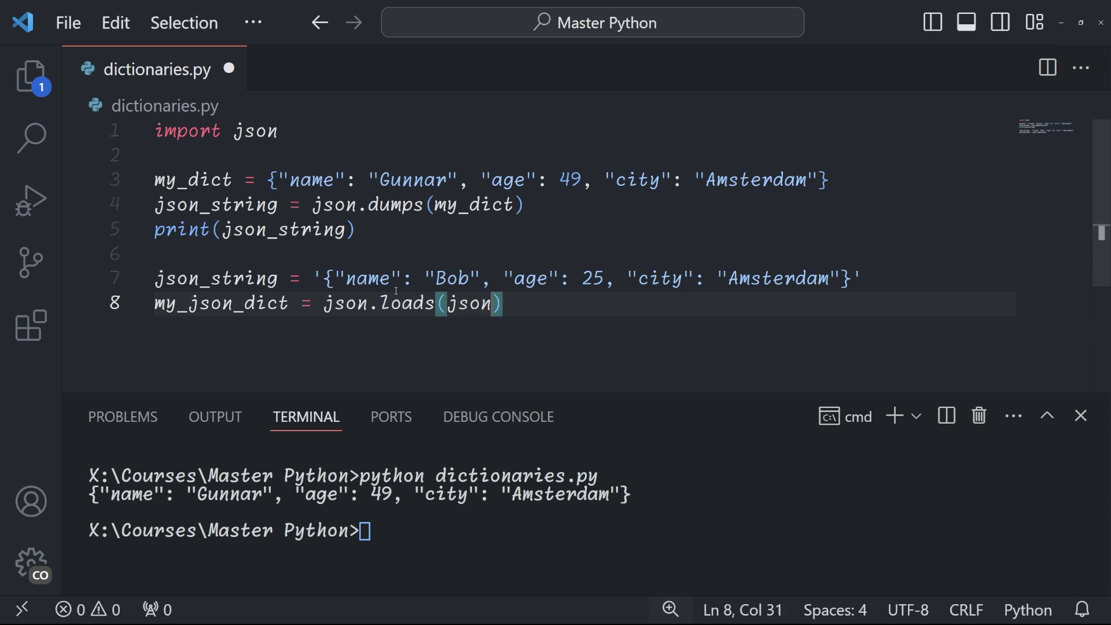
pyautogui.write('_string)')
pyautogui.press('Return')
pyautogui.write('print(my_json_dict)')
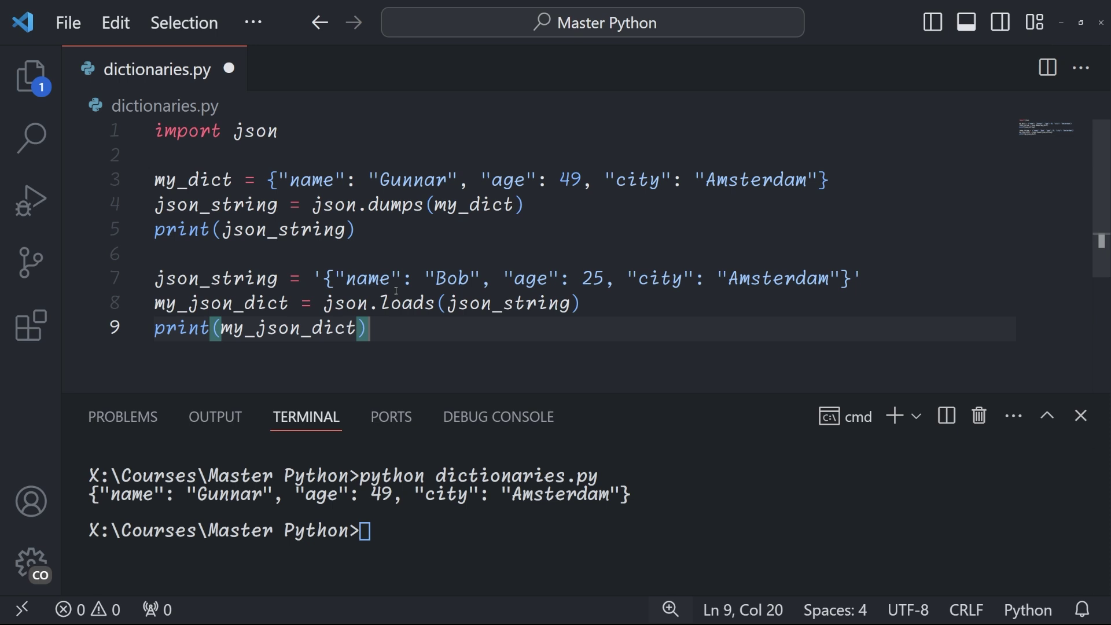
pyautogui.hotkey('ctrl', 's')
pyautogui.click(452, 508)
pyautogui.press('Up')
pyautogui.press('Return')
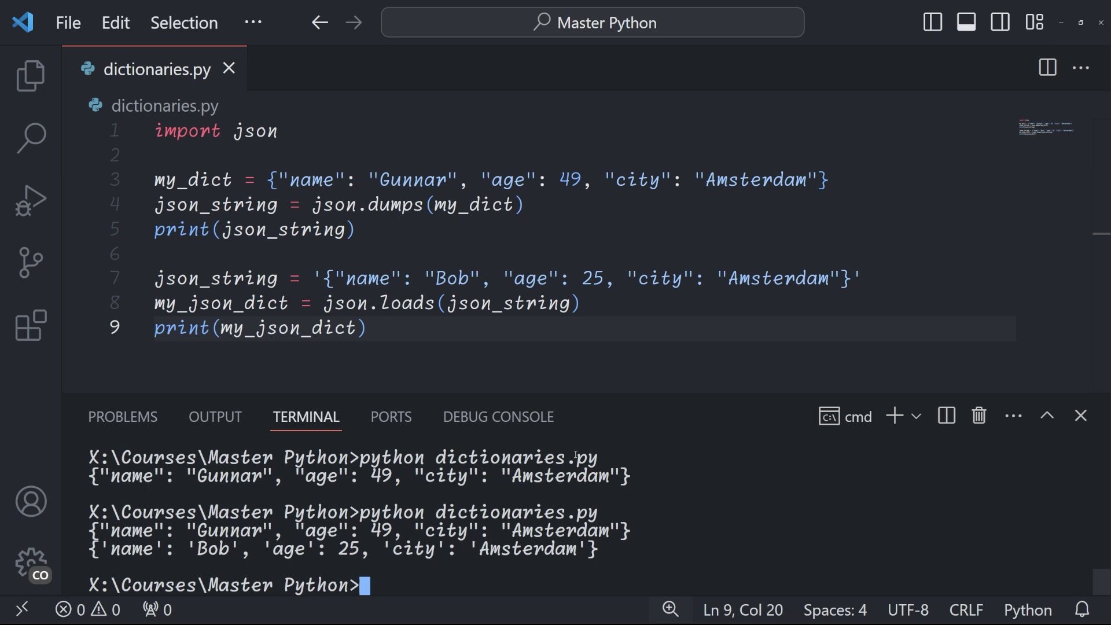
pyautogui.write('ales_data = [')
# Type sales_data as three dicts with date, product, quantity and price: laptop, mouse, laptop.
pyautogui.press('Return')
pyautogui.write("{'")
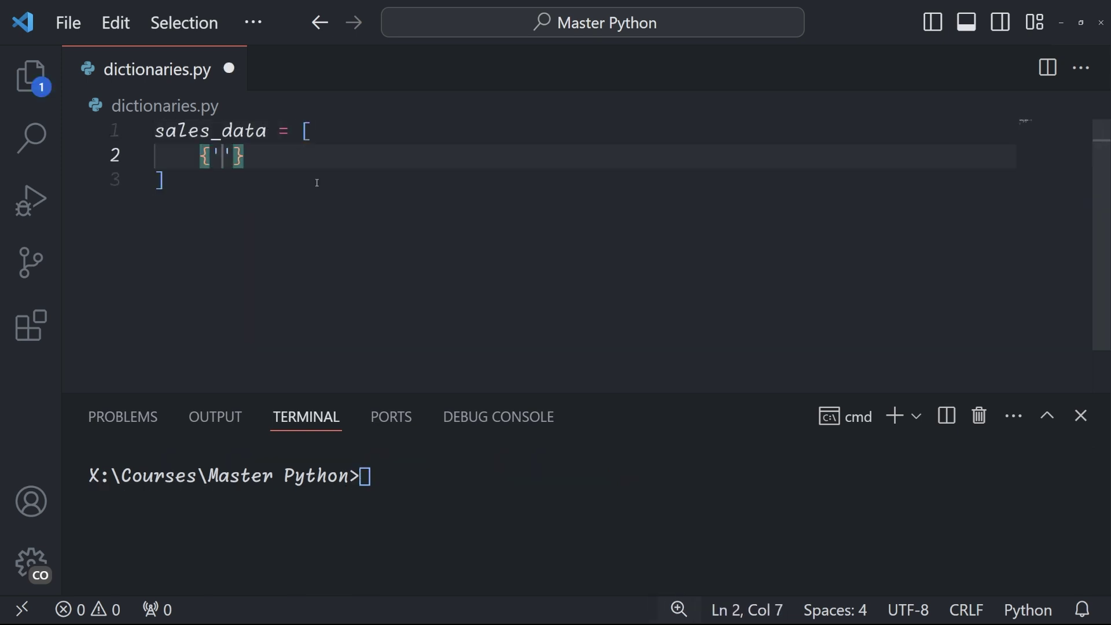
pyautogui.write("date': '2024-01-01', 'product': ")
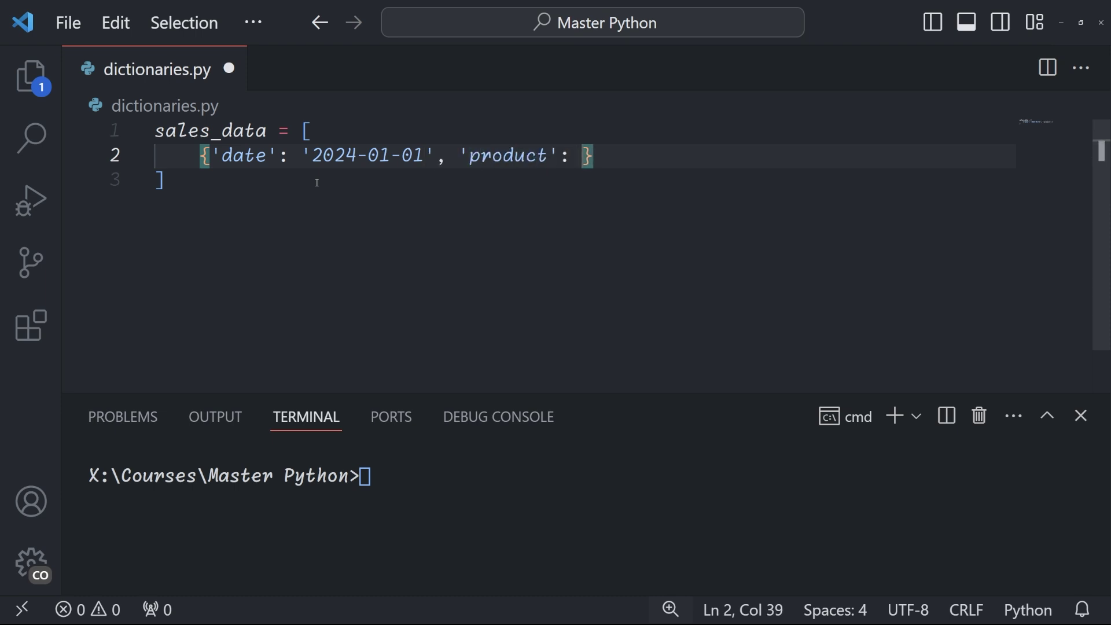
pyautogui.write("'laptop', 'quantity': 5, 'price': 1000")
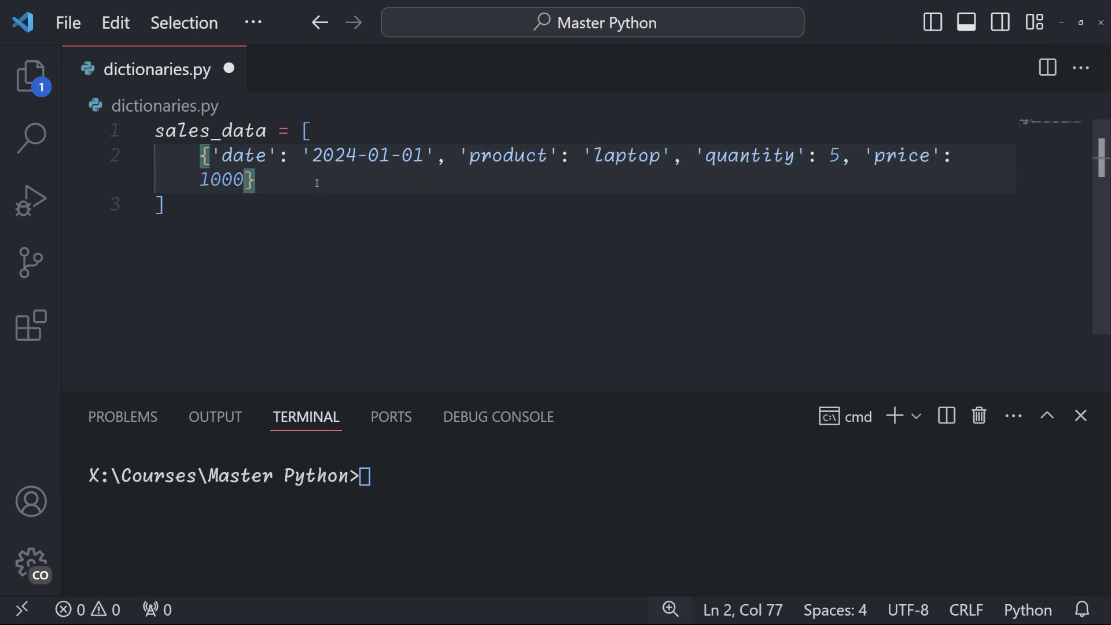
pyautogui.write('},')
pyautogui.press('Return')
pyautogui.write(": '2024-01-01', 'pro")
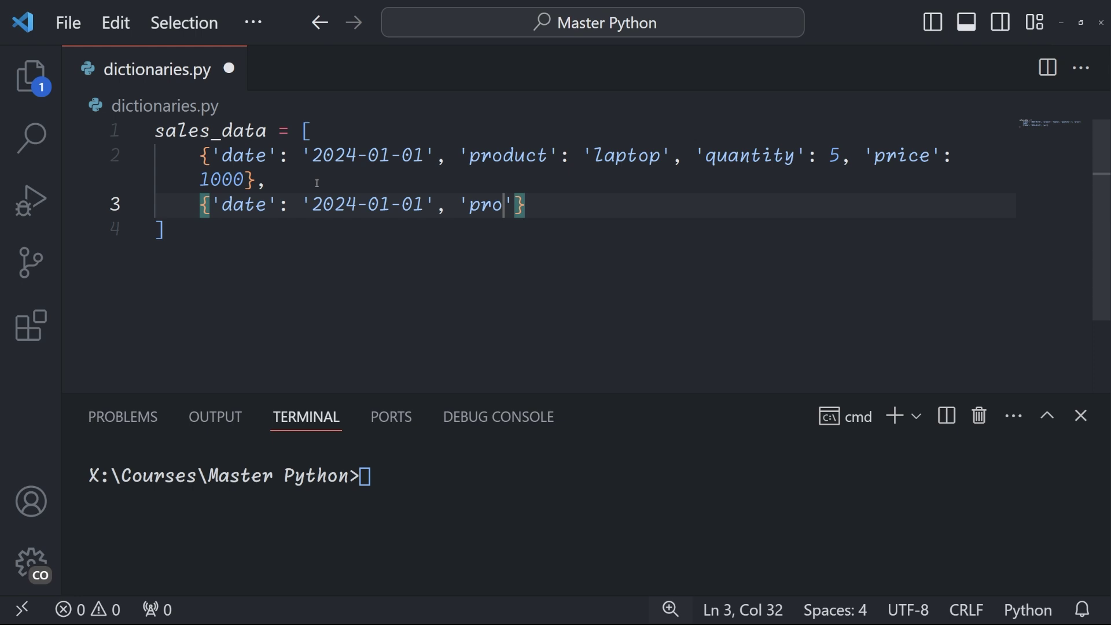
pyautogui.write("duct': 'mouse', 'quantity': 10, 'price'")
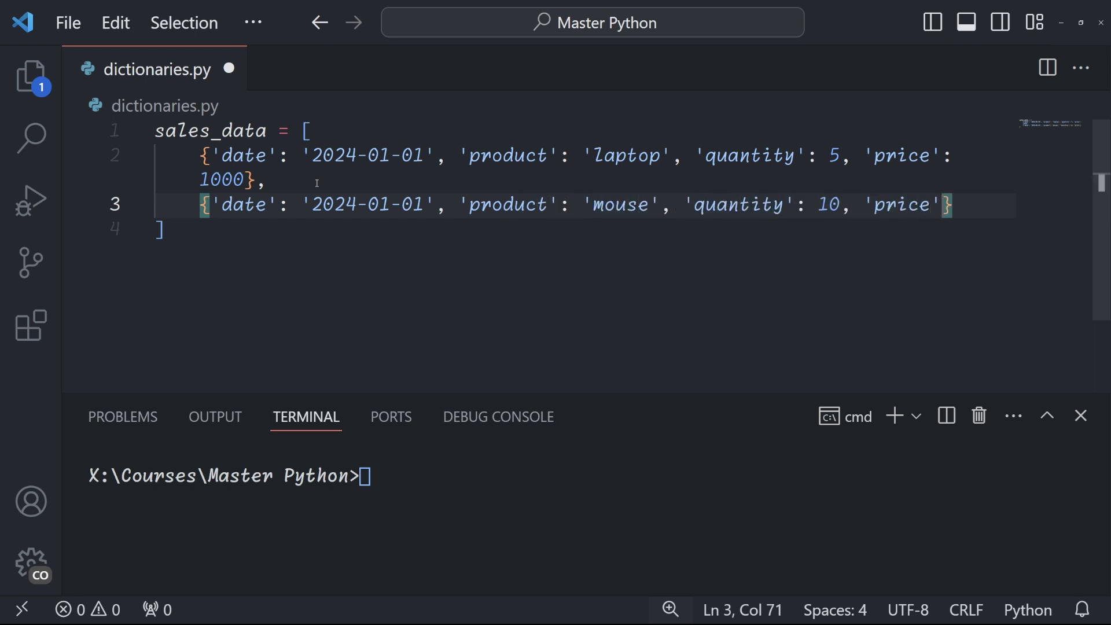
pyautogui.write(': 25},')
pyautogui.press('Return')
pyautogui.write("{'date': '2024-01-02',")
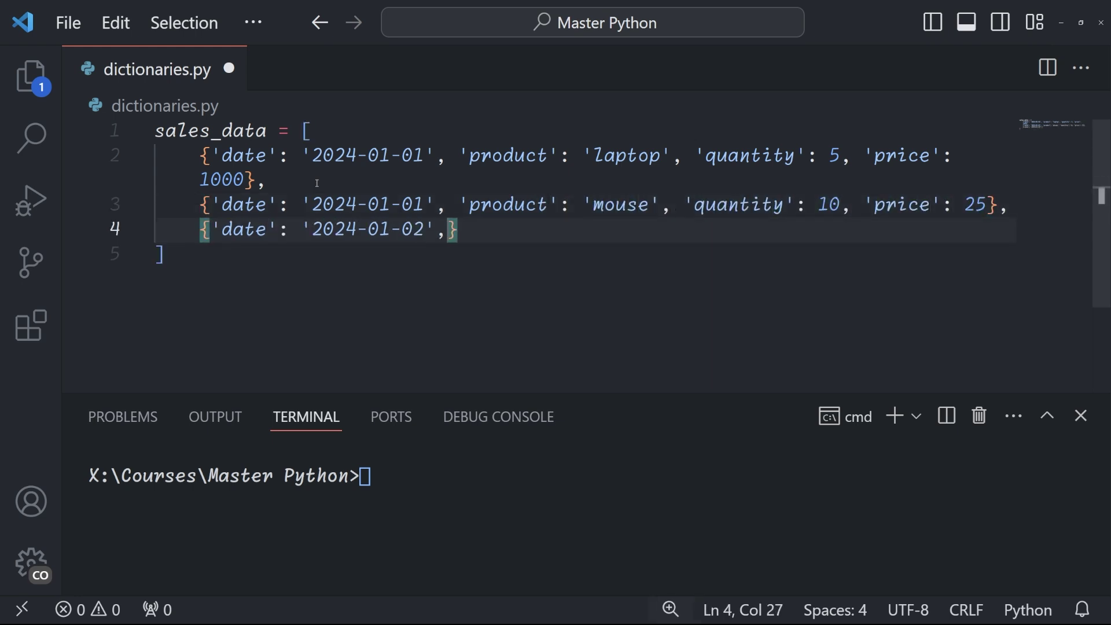
pyautogui.write(" 'product': 'laptop', 'quantity'")
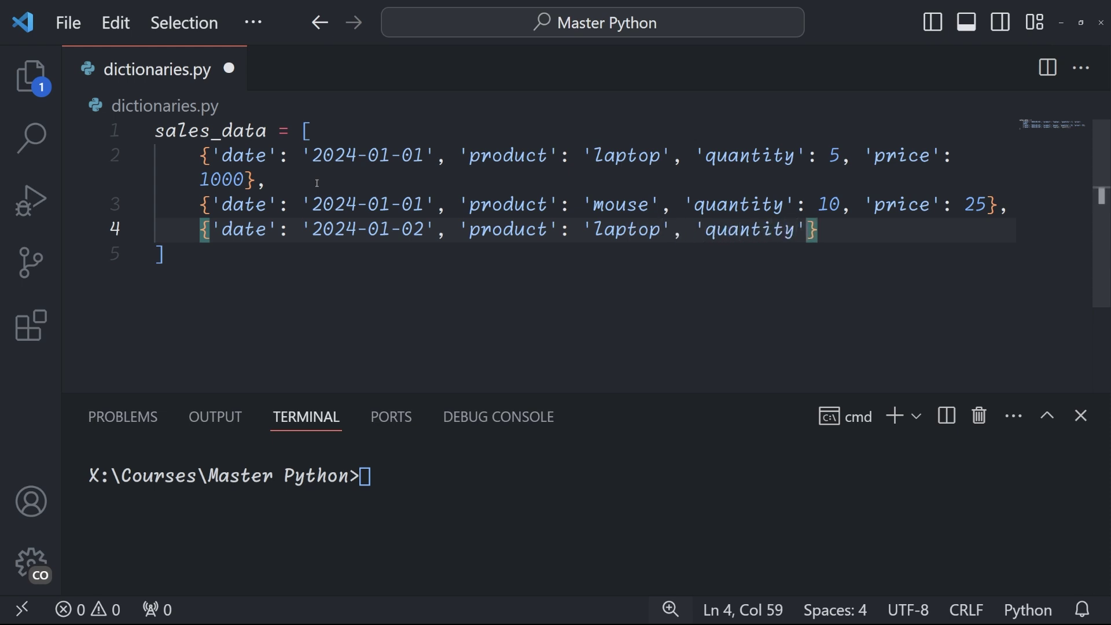
pyautogui.write(": 3, 'price': 1000")
pyautogui.press('Down')
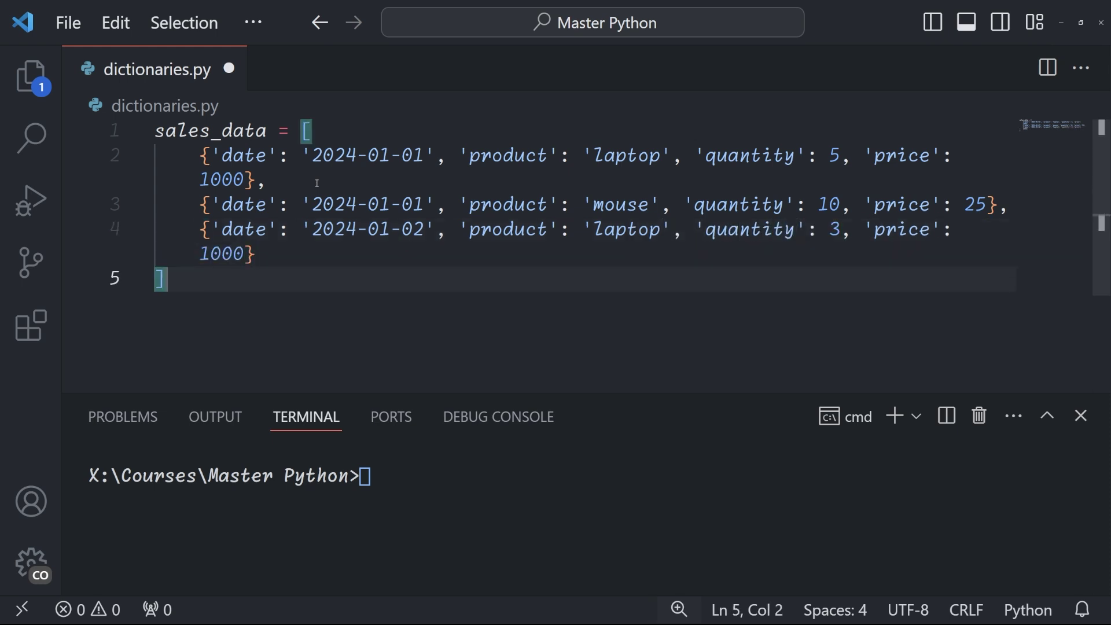
pyautogui.press('Return')
pyautogui.press('Return')
pyautogui.write('product_sales =')
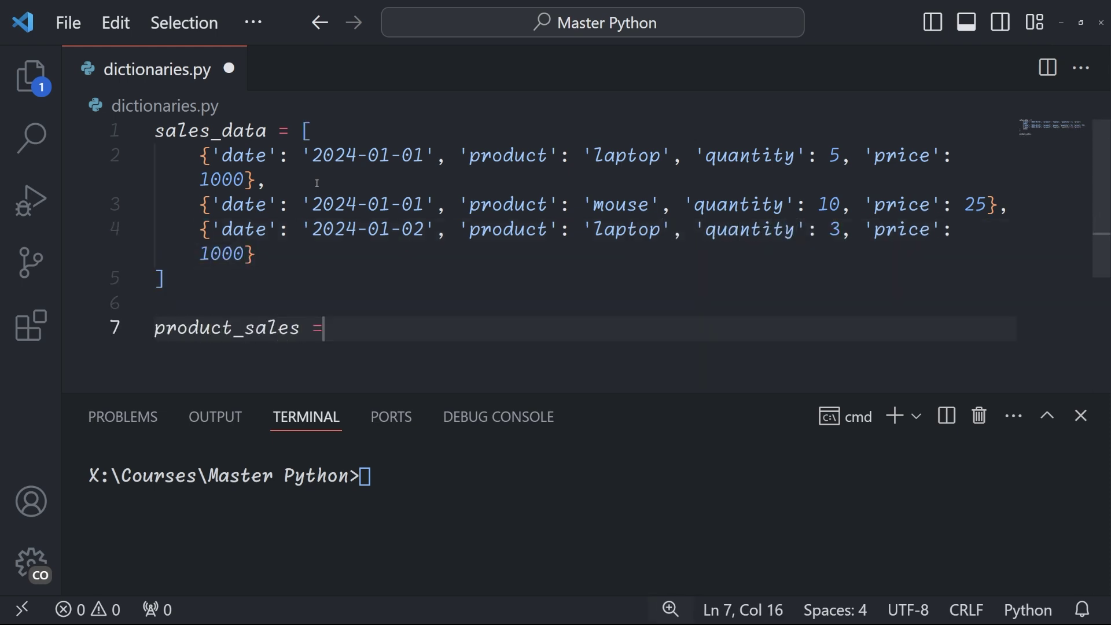
pyautogui.write(' {}')
# Write the product_sales loop with .get(product, 0) + total, print it, and run to show {'laptop': 8000, 'mouse': 250}.
pyautogui.press('Return')
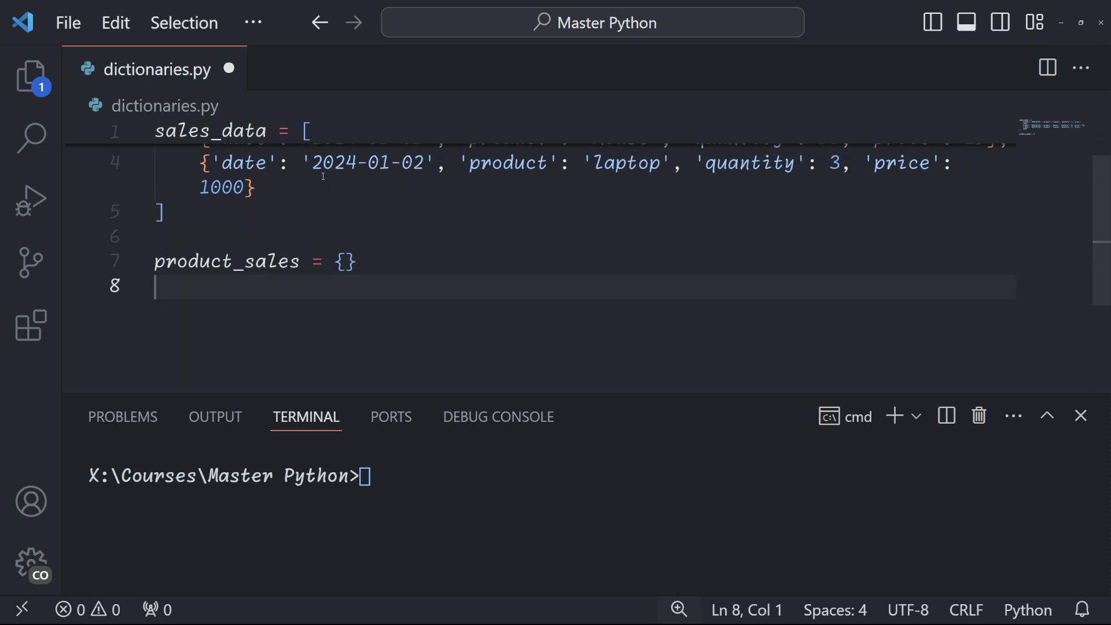
pyautogui.write('for sale in sales_dat')
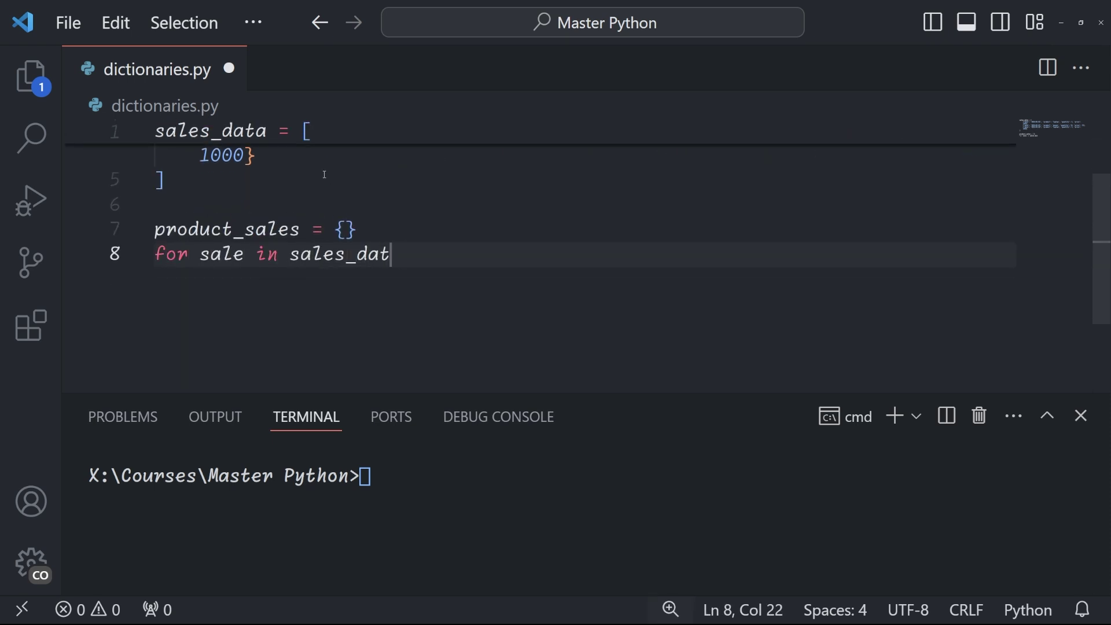
pyautogui.write('a:')
pyautogui.press('Return')
pyautogui.write("product = sale['product']")
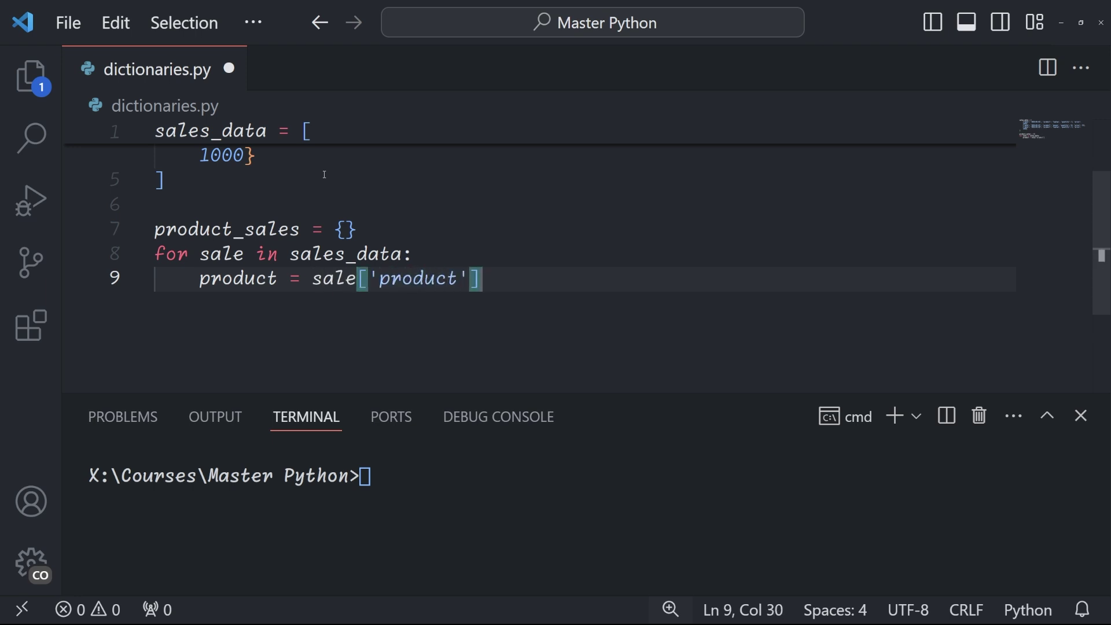
pyautogui.press('Return')
pyautogui.write("total = sale['quantity']")
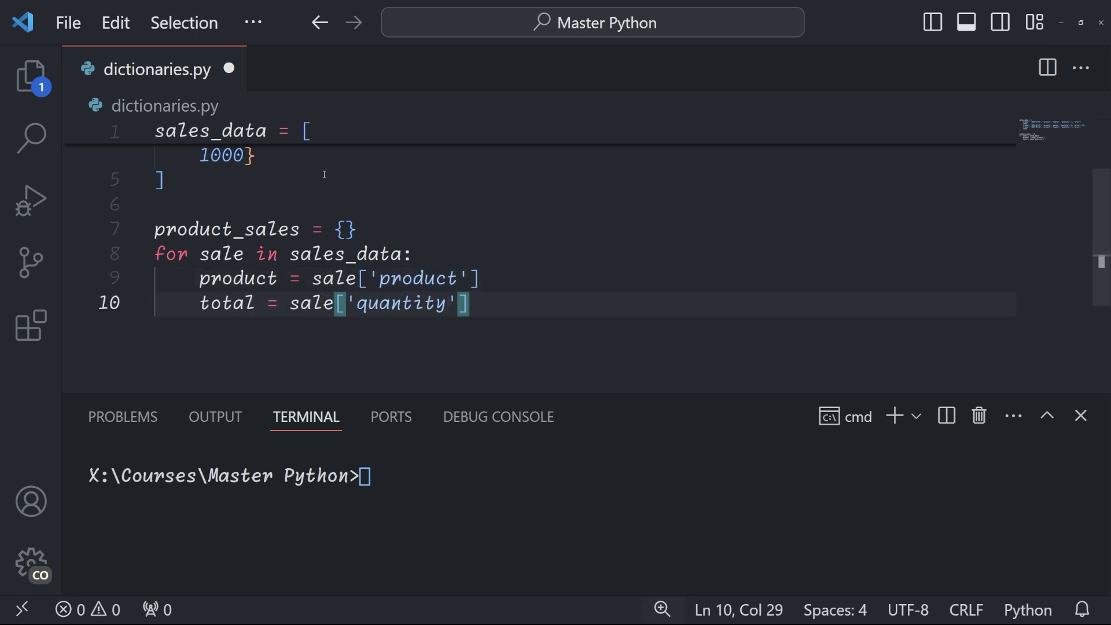
pyautogui.write(" * sale['price']")
pyautogui.press('Return')
pyautogui.write('product')
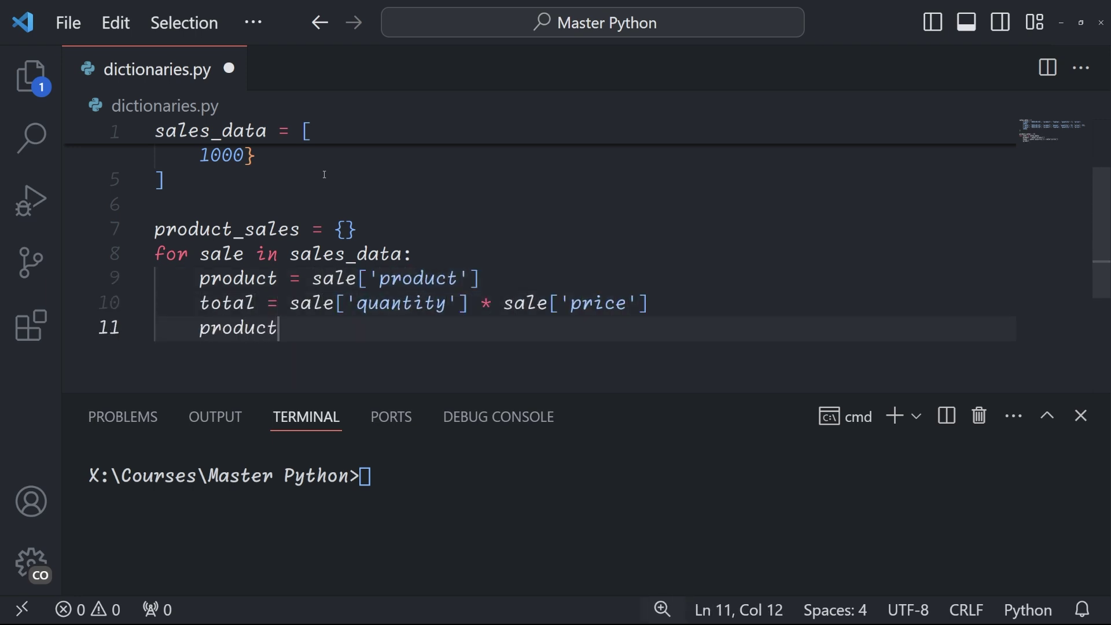
pyautogui.write('_sales[product] = pro')
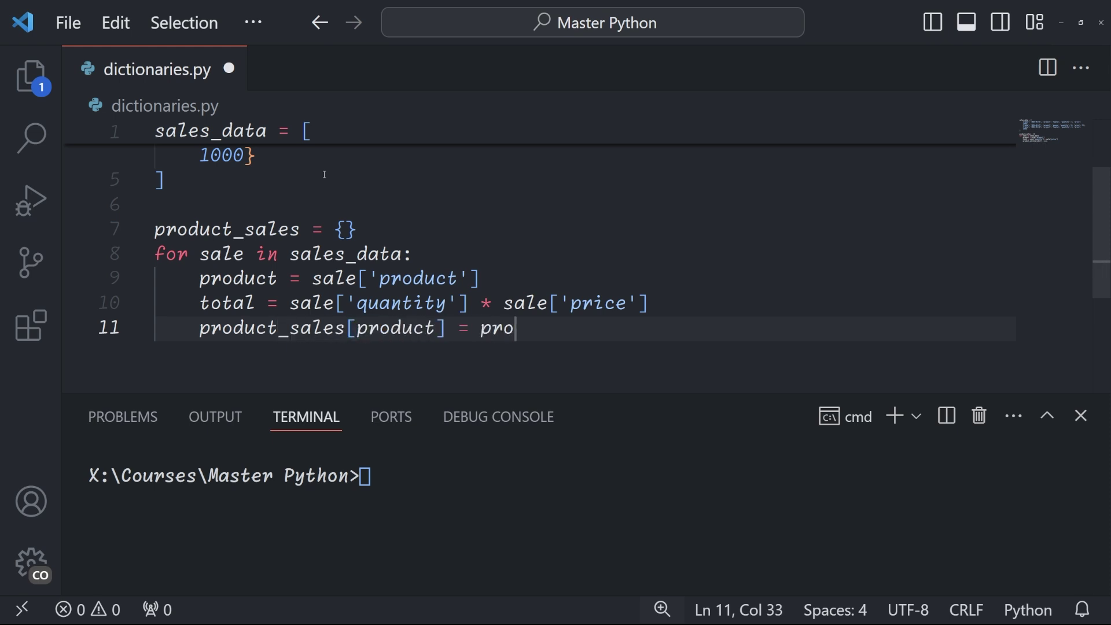
pyautogui.write('duct_sales.get(product, 0) +')
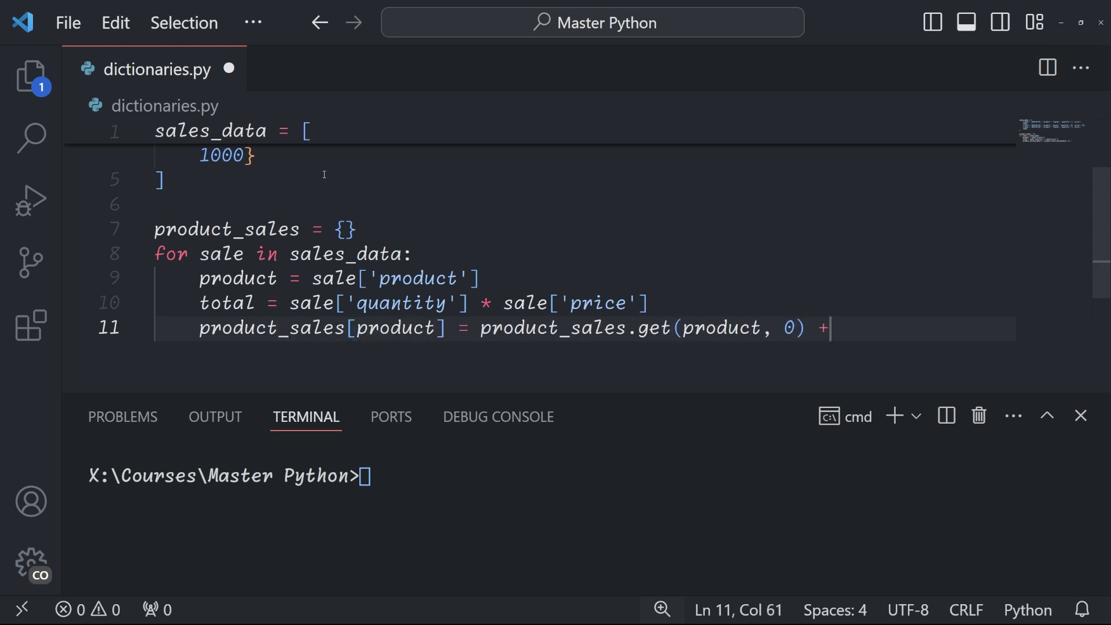
pyautogui.write(' total')
pyautogui.press('Return')
pyautogui.press('Return')
pyautogui.press('BackSpace')
pyautogui.write('pr')
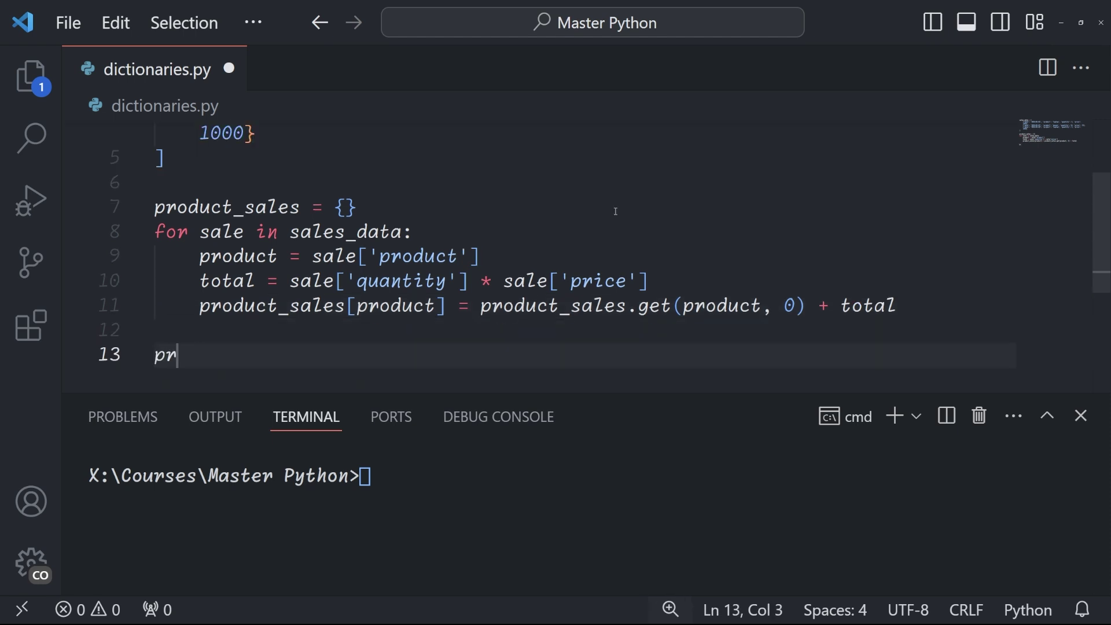
pyautogui.write('int(product_sales)')
pyautogui.hotkey('ctrl', 's')
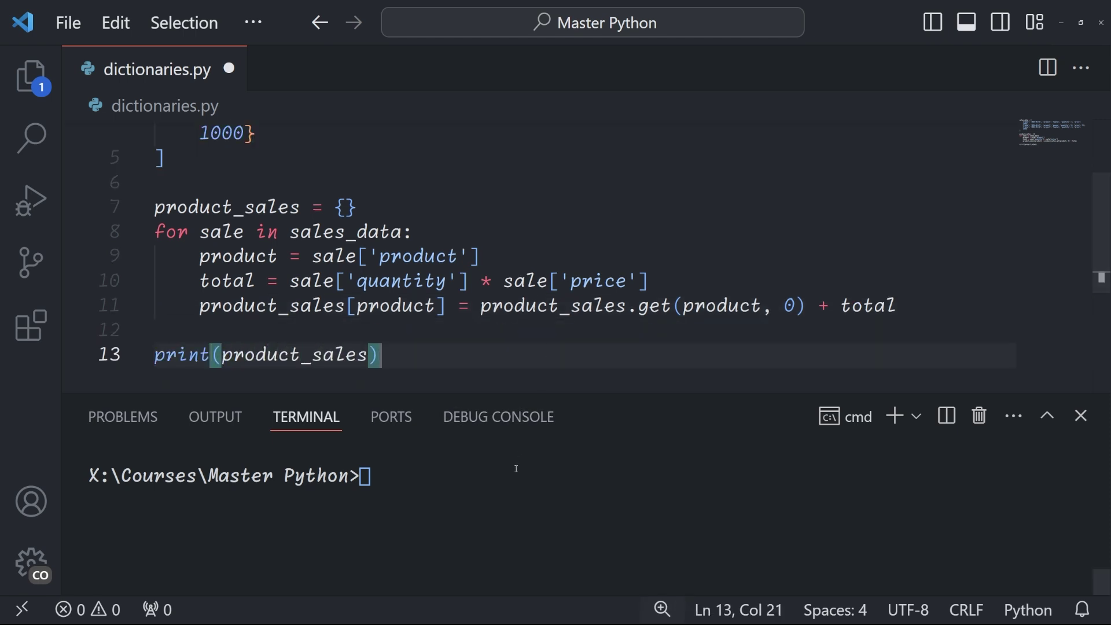
pyautogui.click(515, 469)
pyautogui.write('python ')
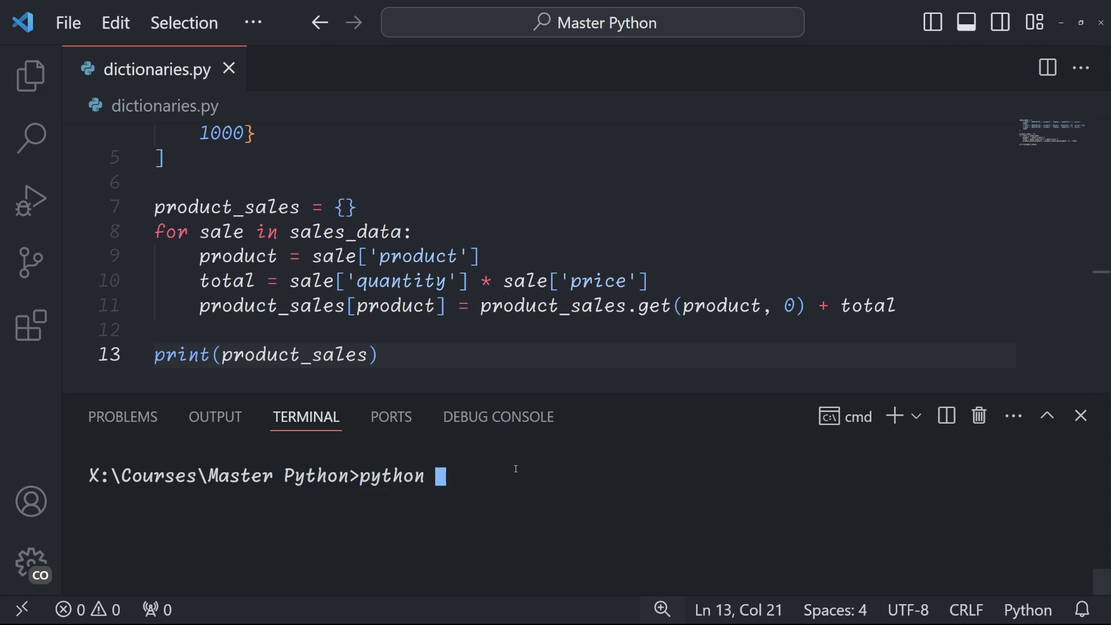
pyautogui.write('dictionaries.p')
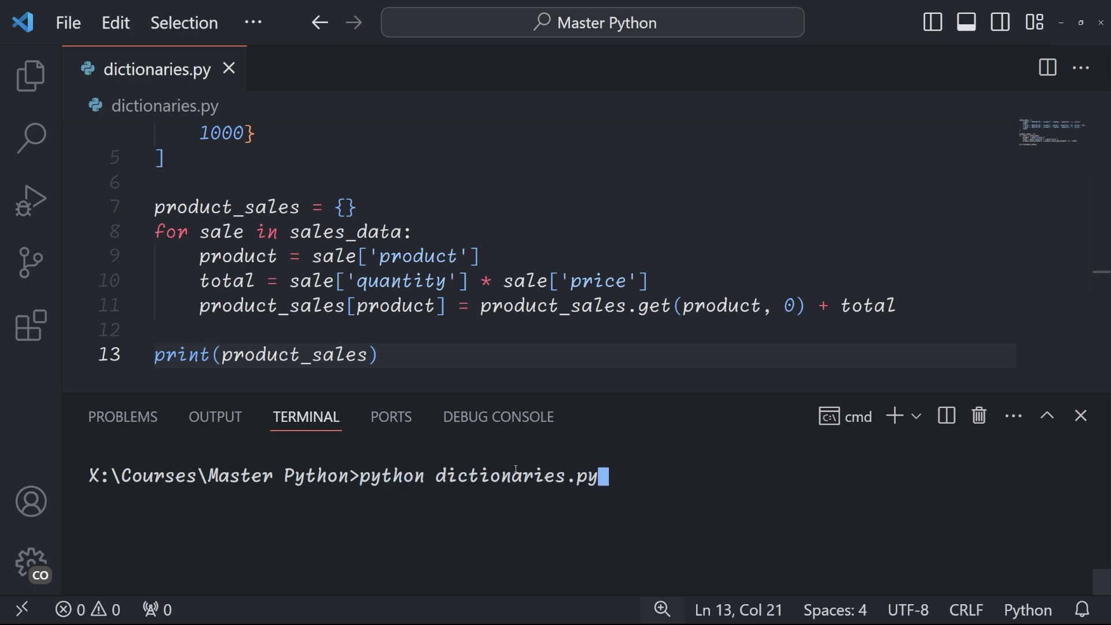
pyautogui.write('y')
pyautogui.press('Return')
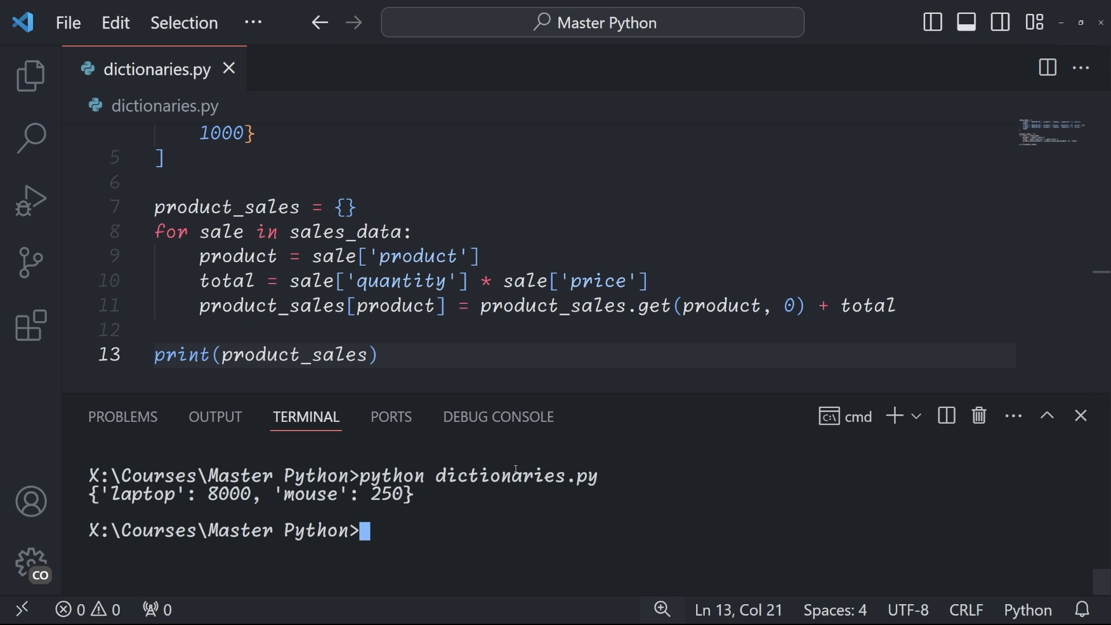